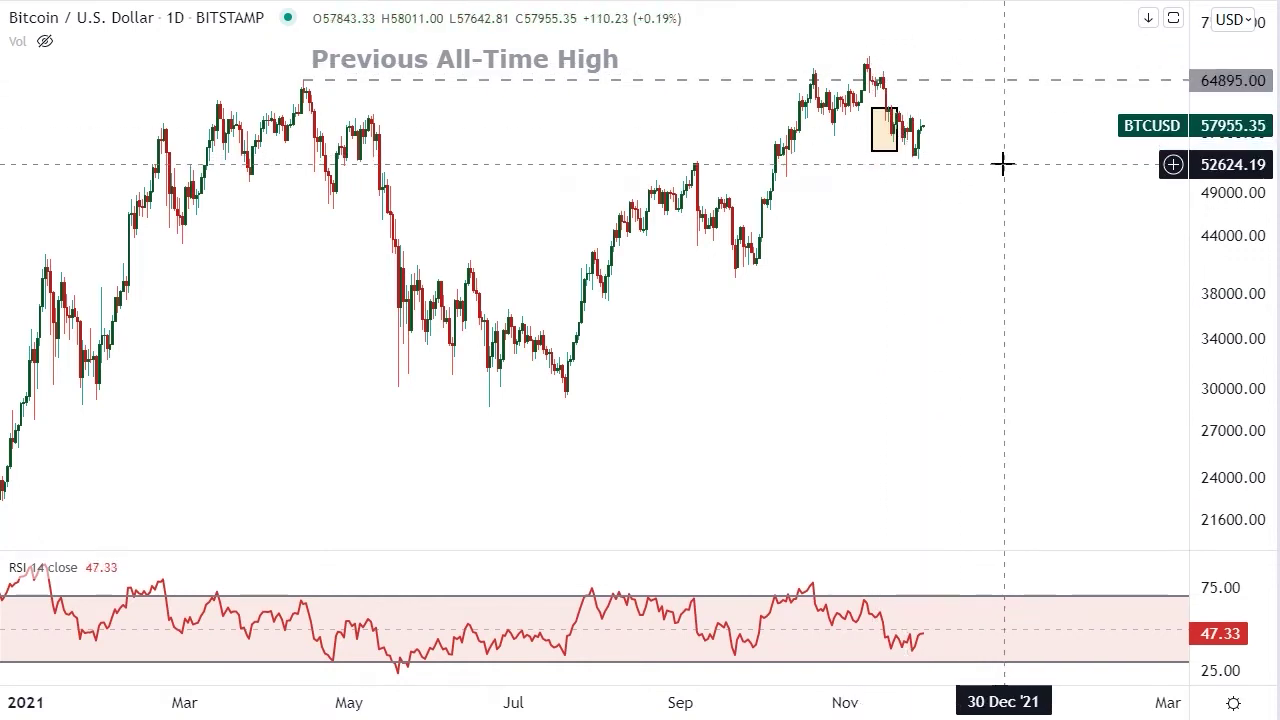
Draw a vertical line on the Bitcoin chart at 10 Nov '21, marking the November all-time high
left_click(877, 130)
left_click(928, 134)
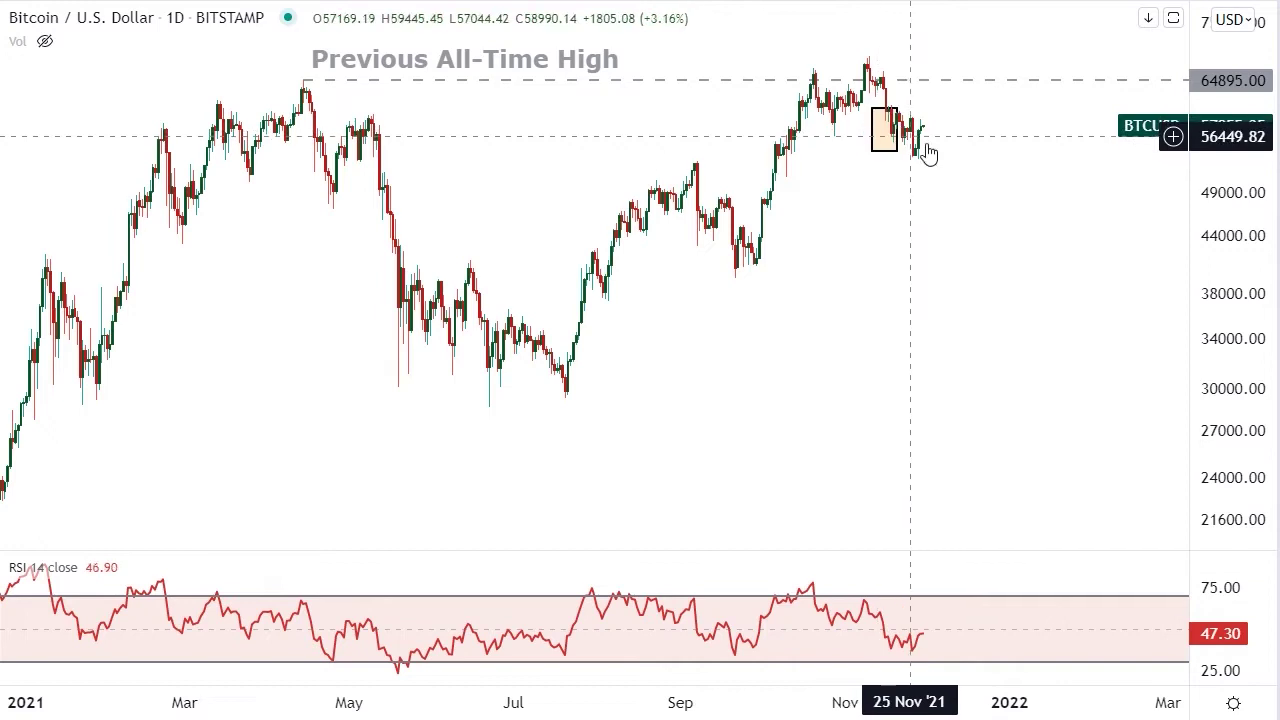
scroll(990, 222, "up", 3)
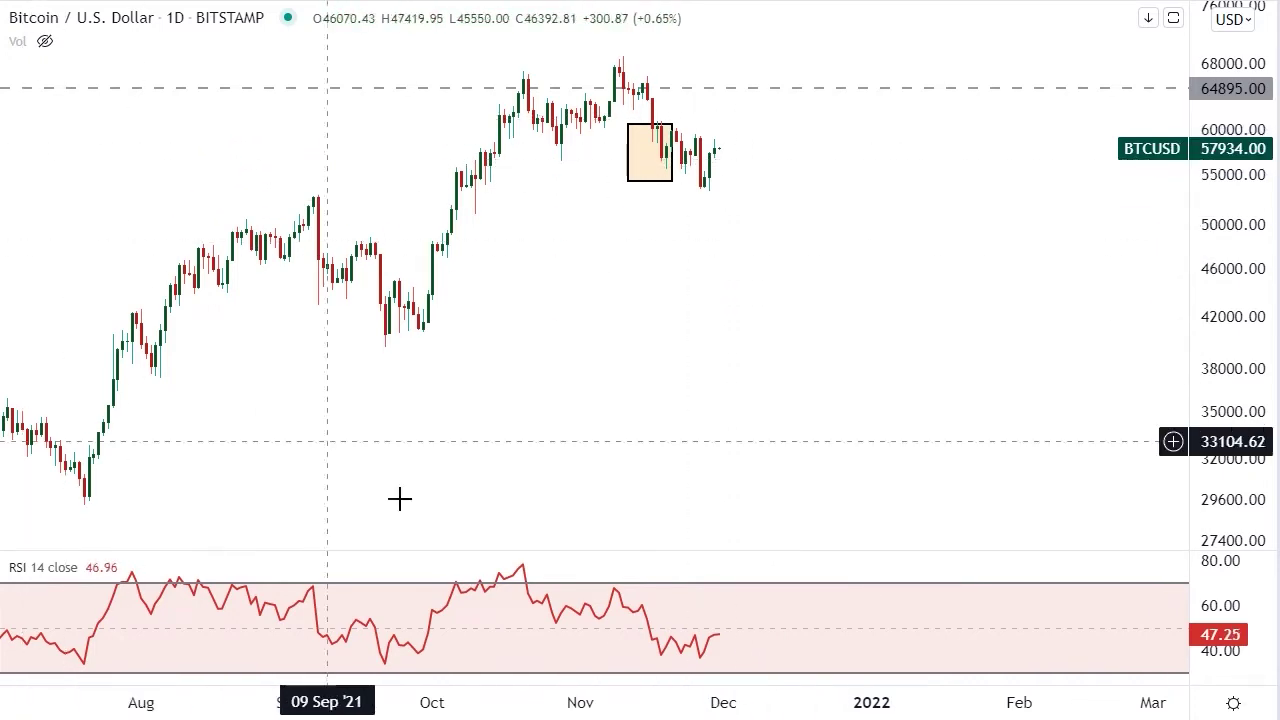
left_click(5, 76)
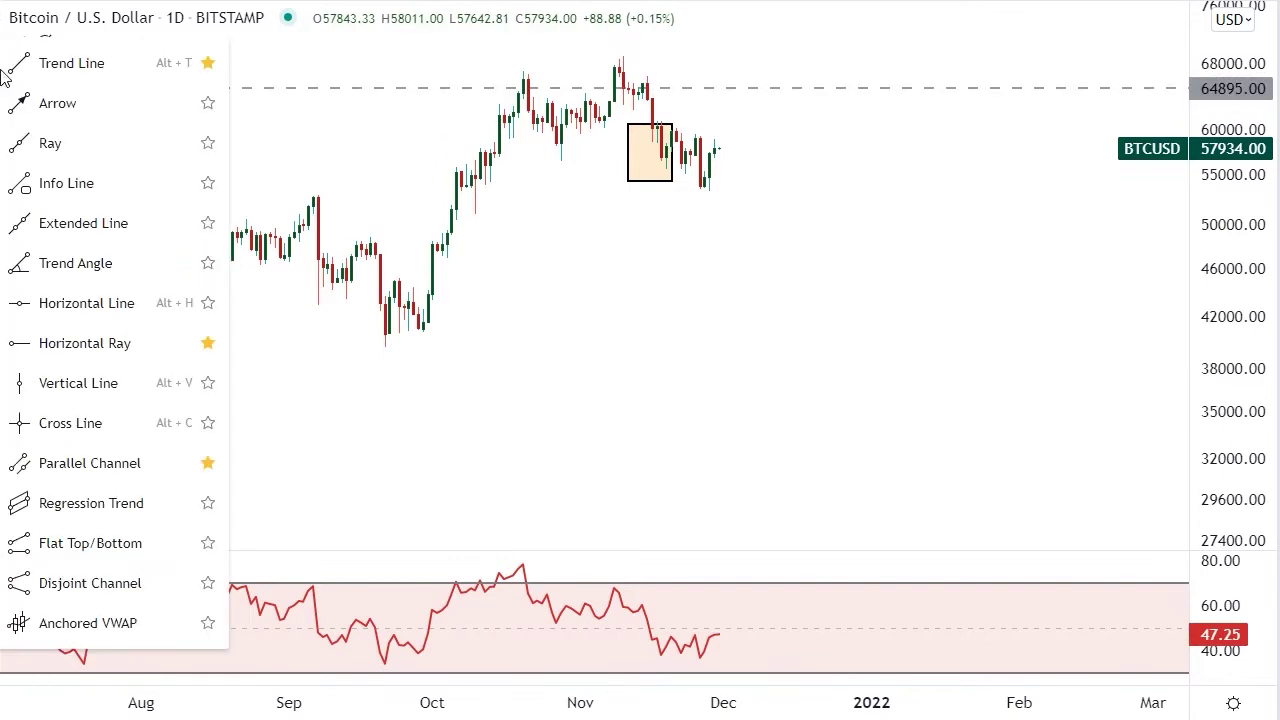
left_click(40, 383)
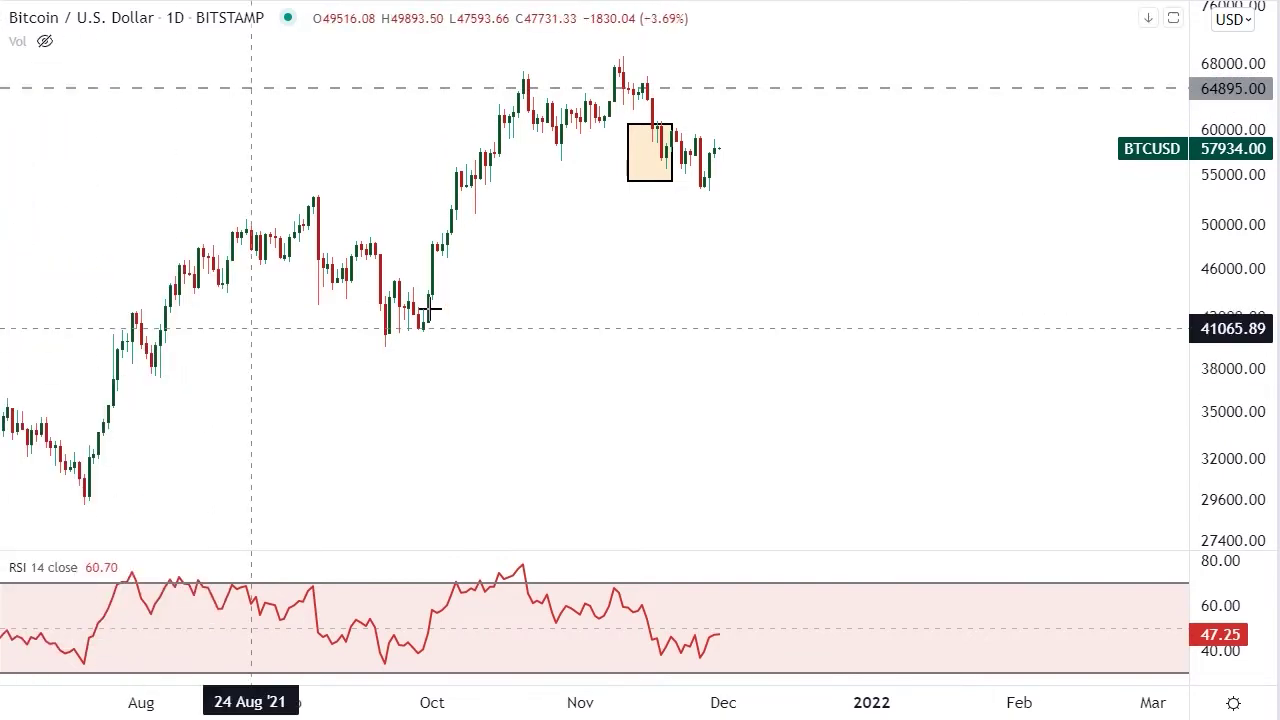
left_click(624, 287)
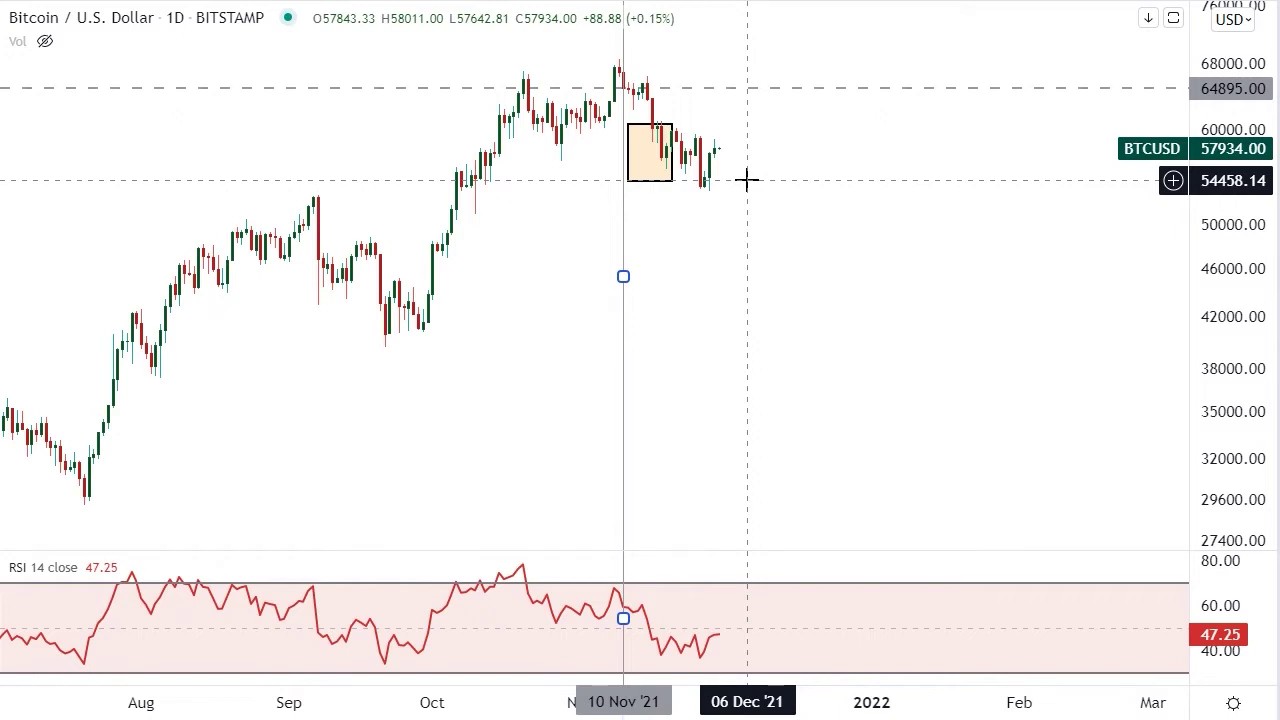
Sketch a path from the late-June low through the September high and low up to early January 2022, and delete it
scroll(747, 180, "down", 1)
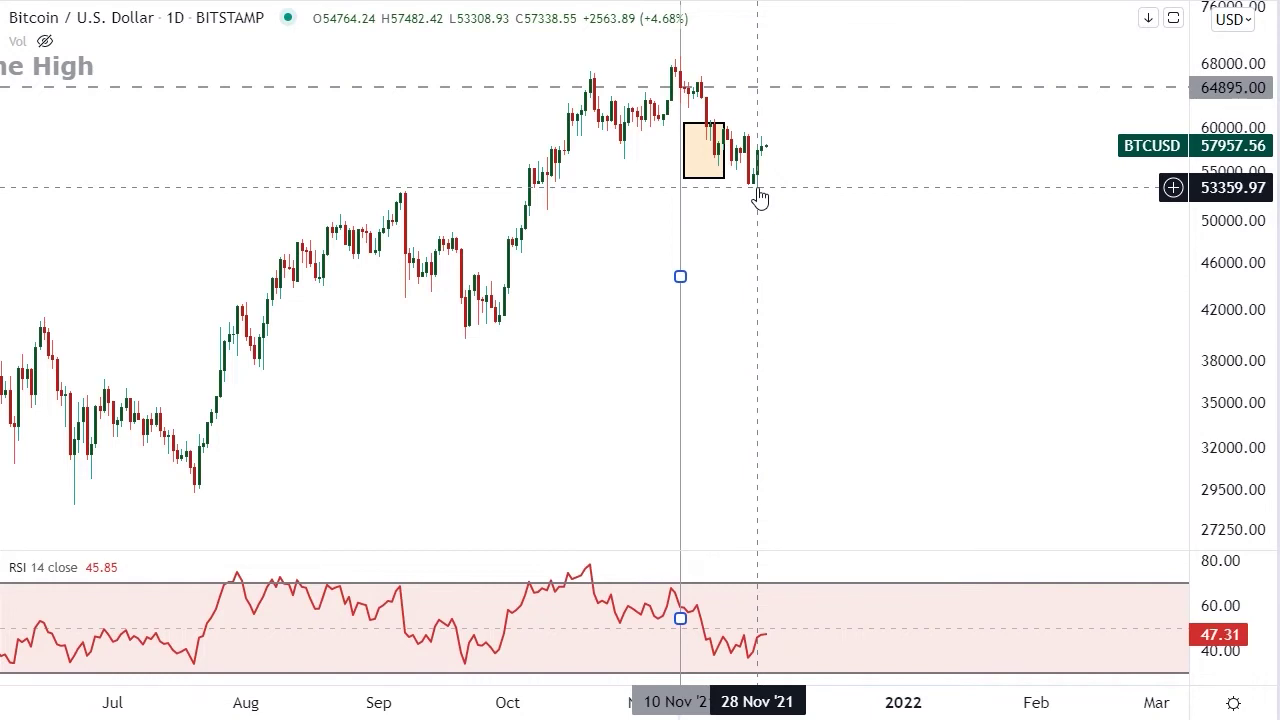
scroll(760, 197, "down", 3)
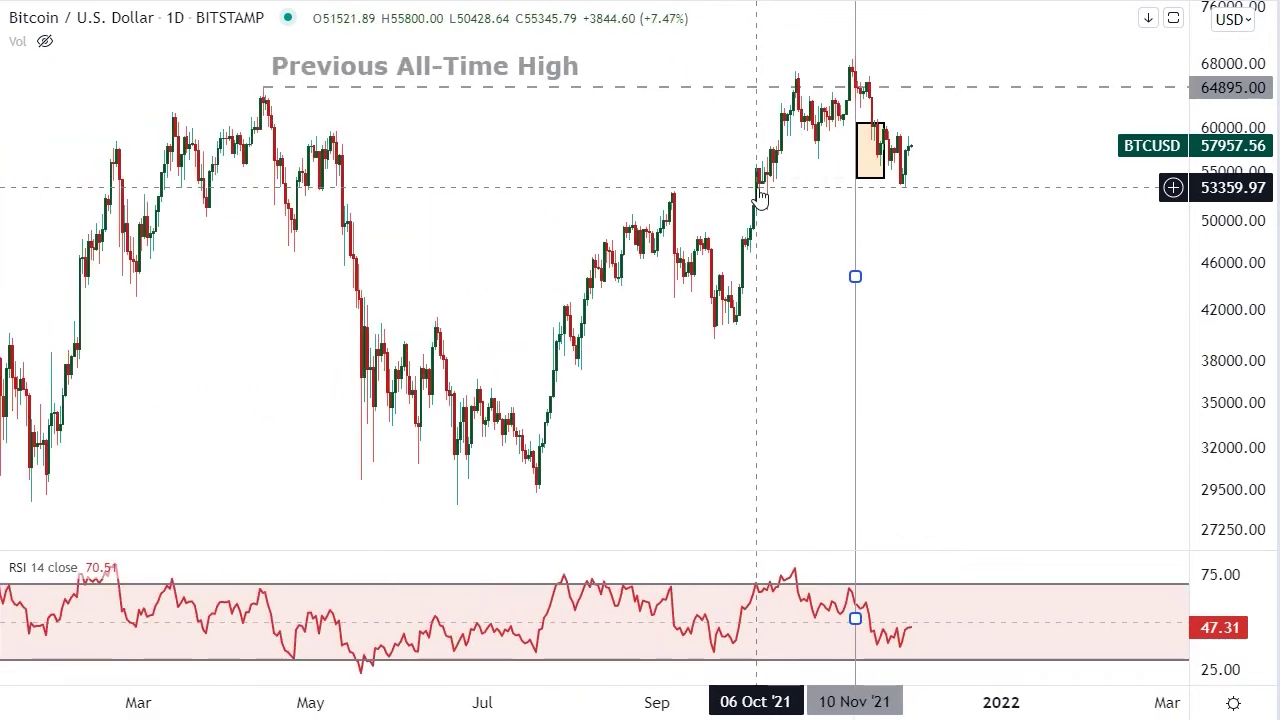
scroll(760, 197, "up", 3)
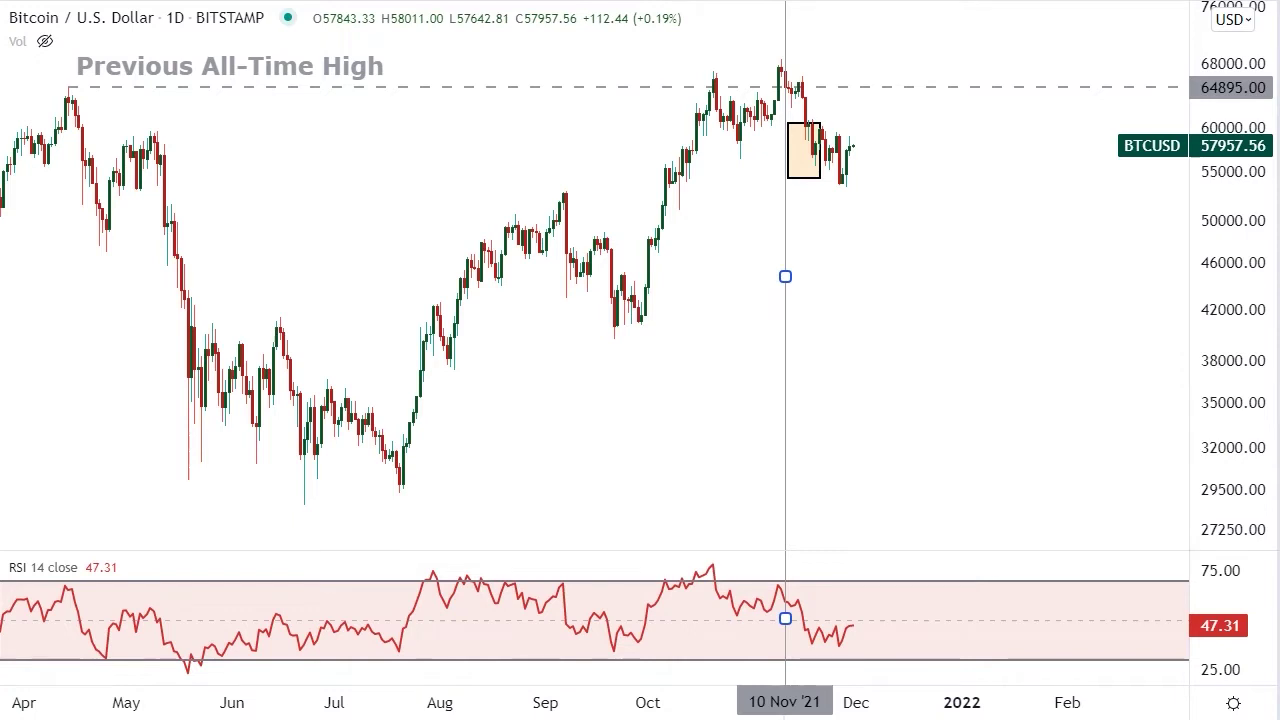
left_click(307, 502)
left_click(563, 190)
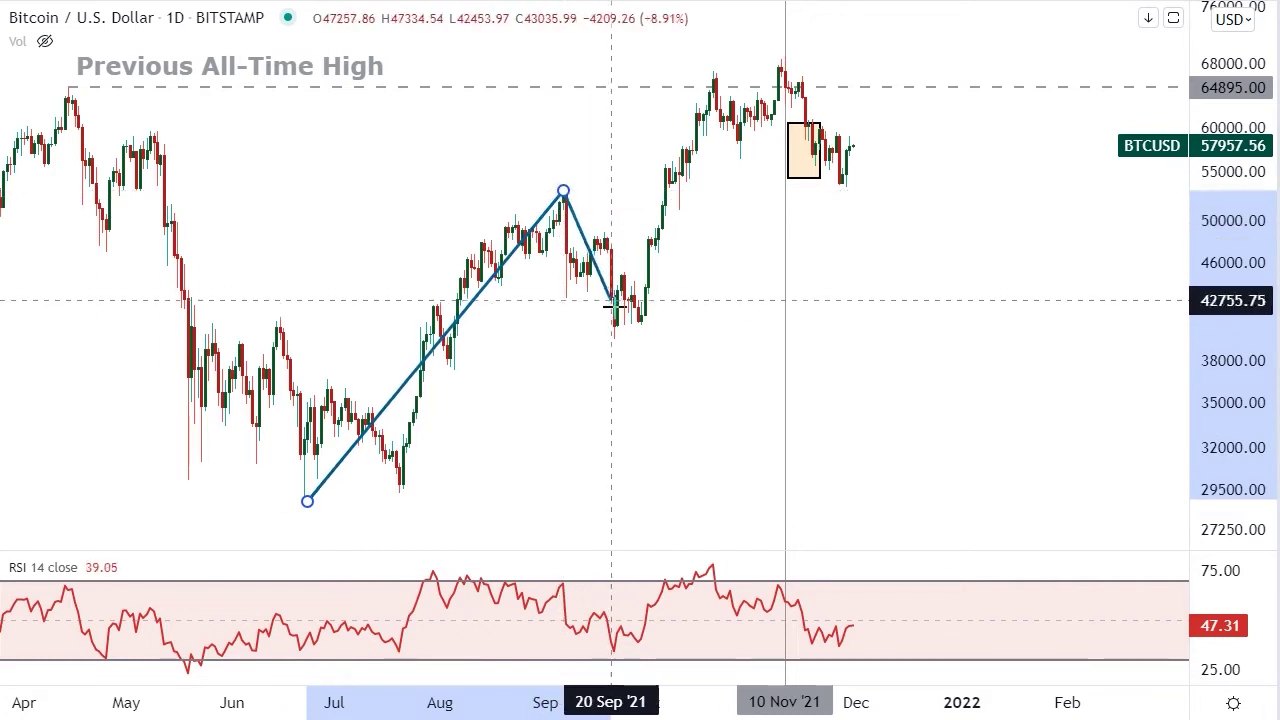
left_click(623, 334)
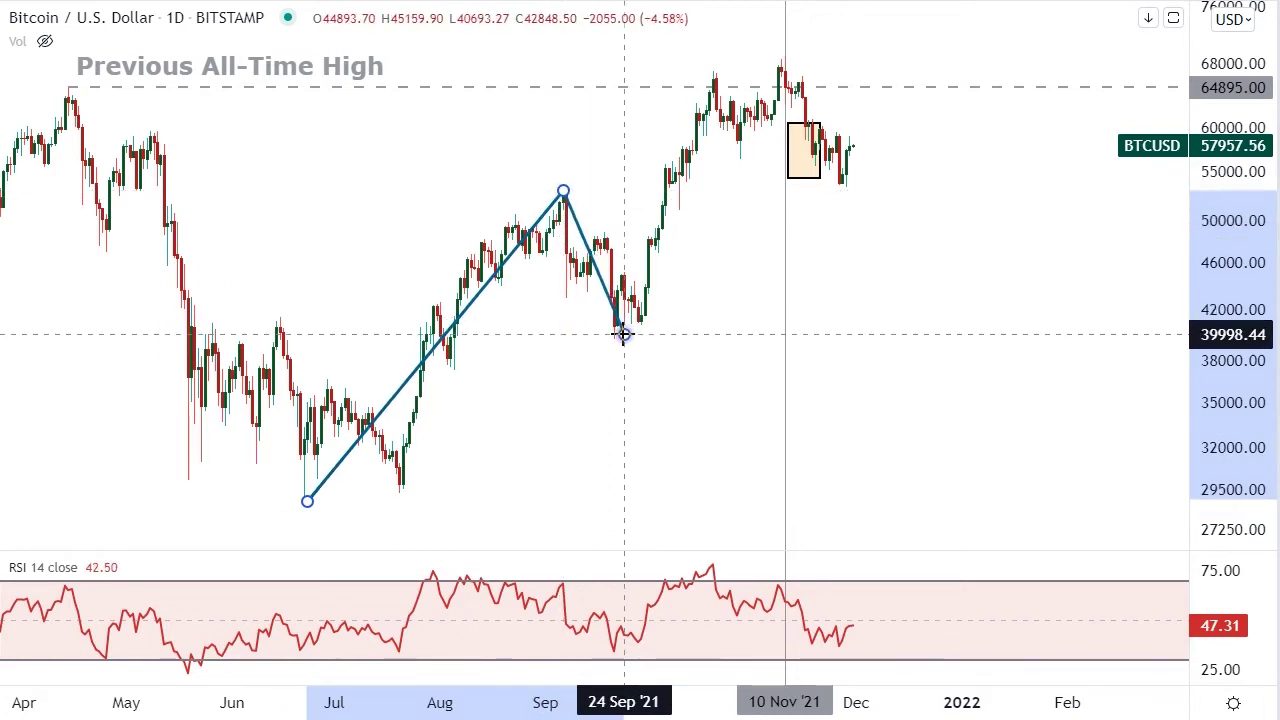
double_click(997, 16)
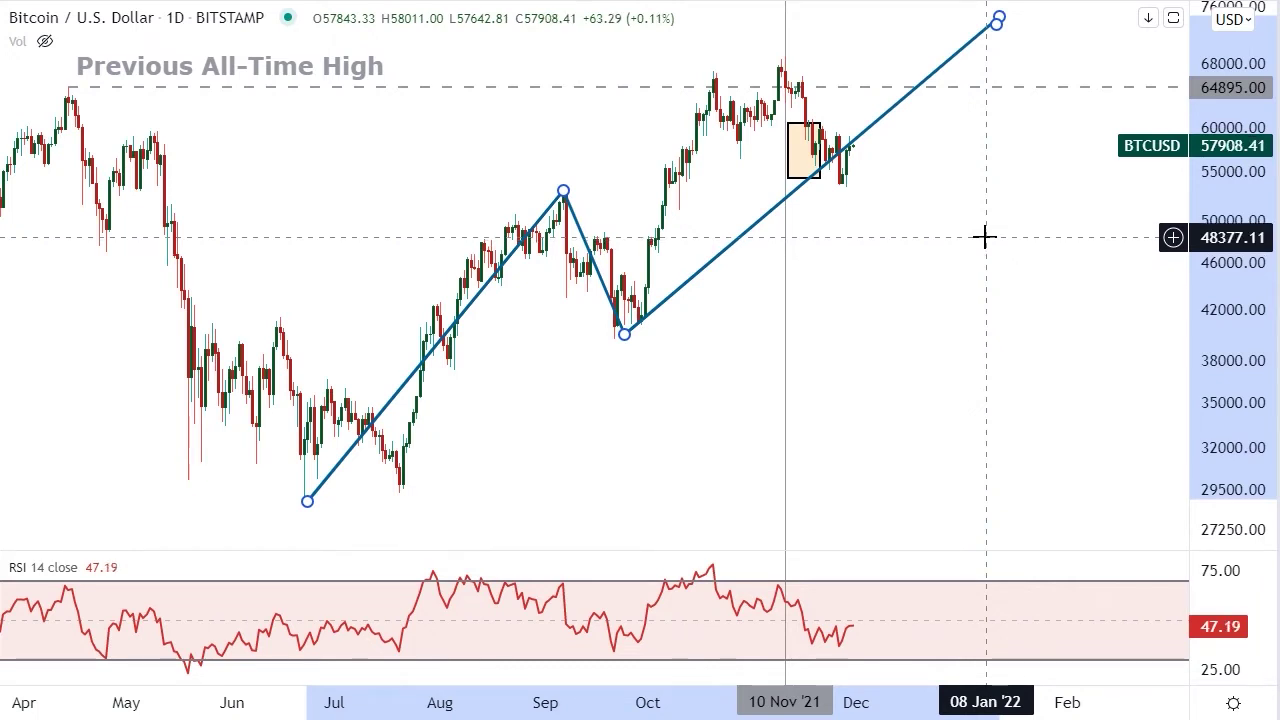
key("Delete")
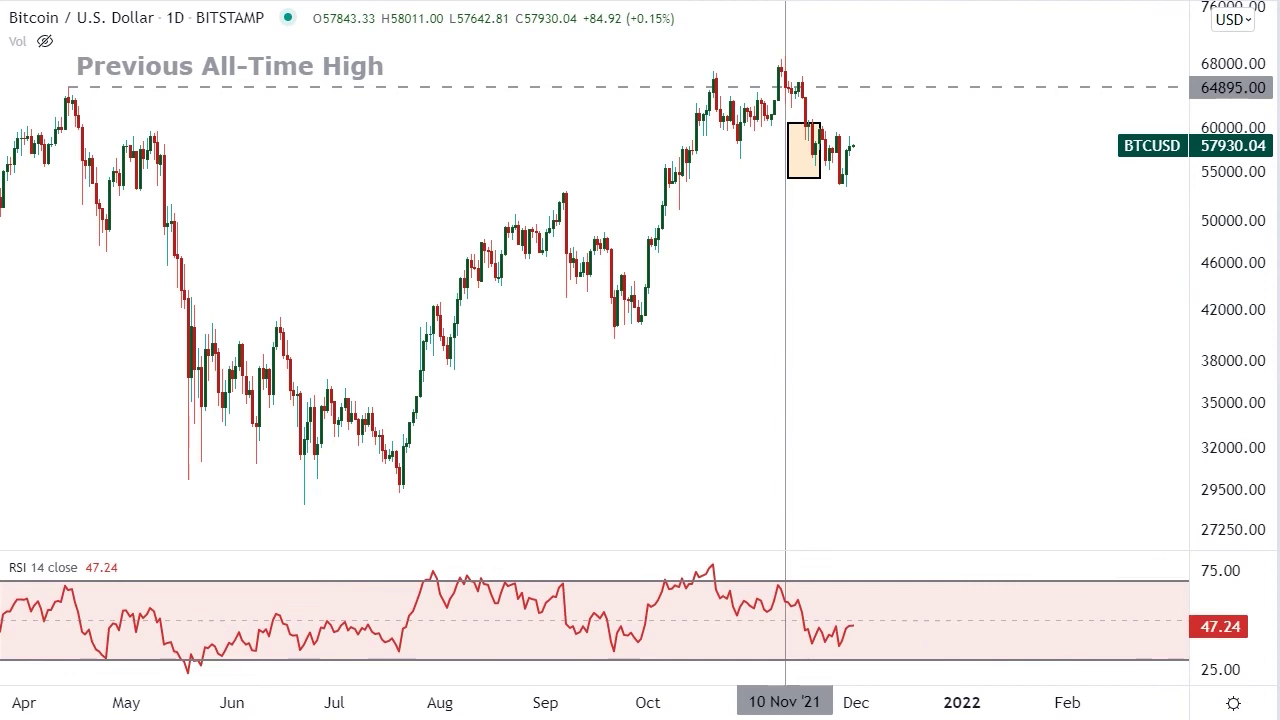
Draw a path through the main swing lows and highs from the late-June low to the 10 November high, ending after the late-October low
left_click(303, 499)
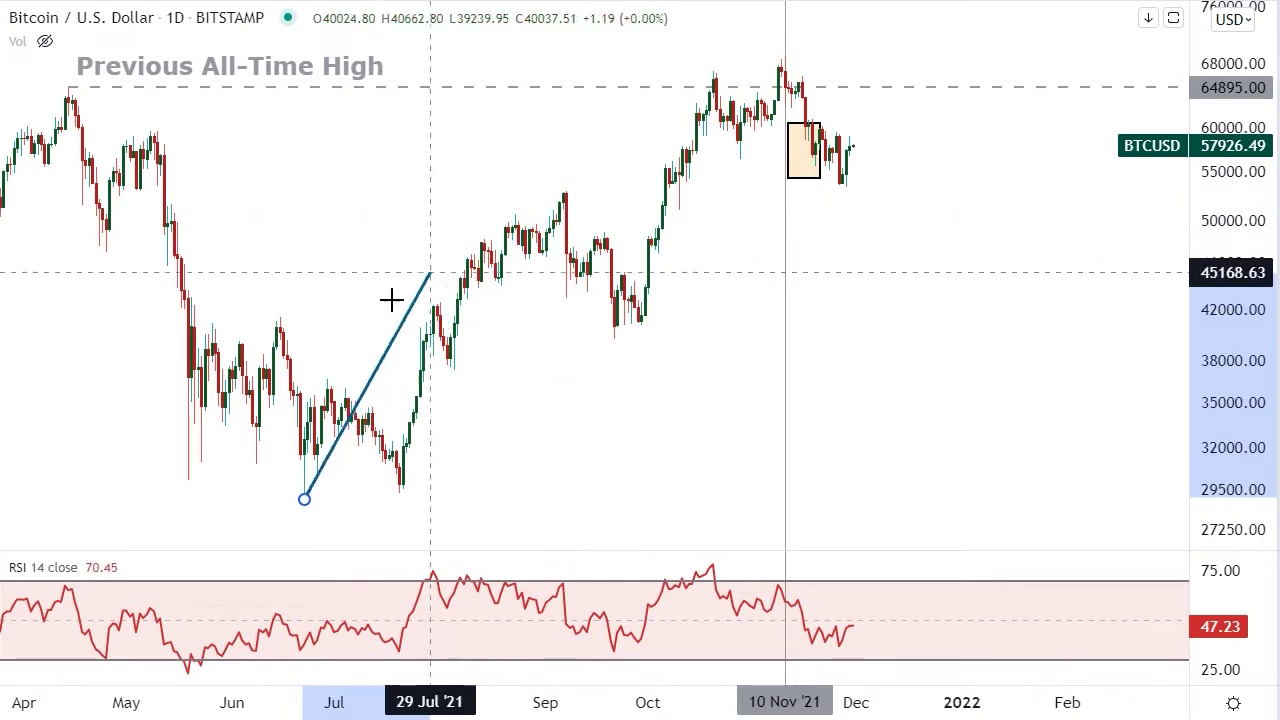
left_click(331, 376)
left_click(399, 484)
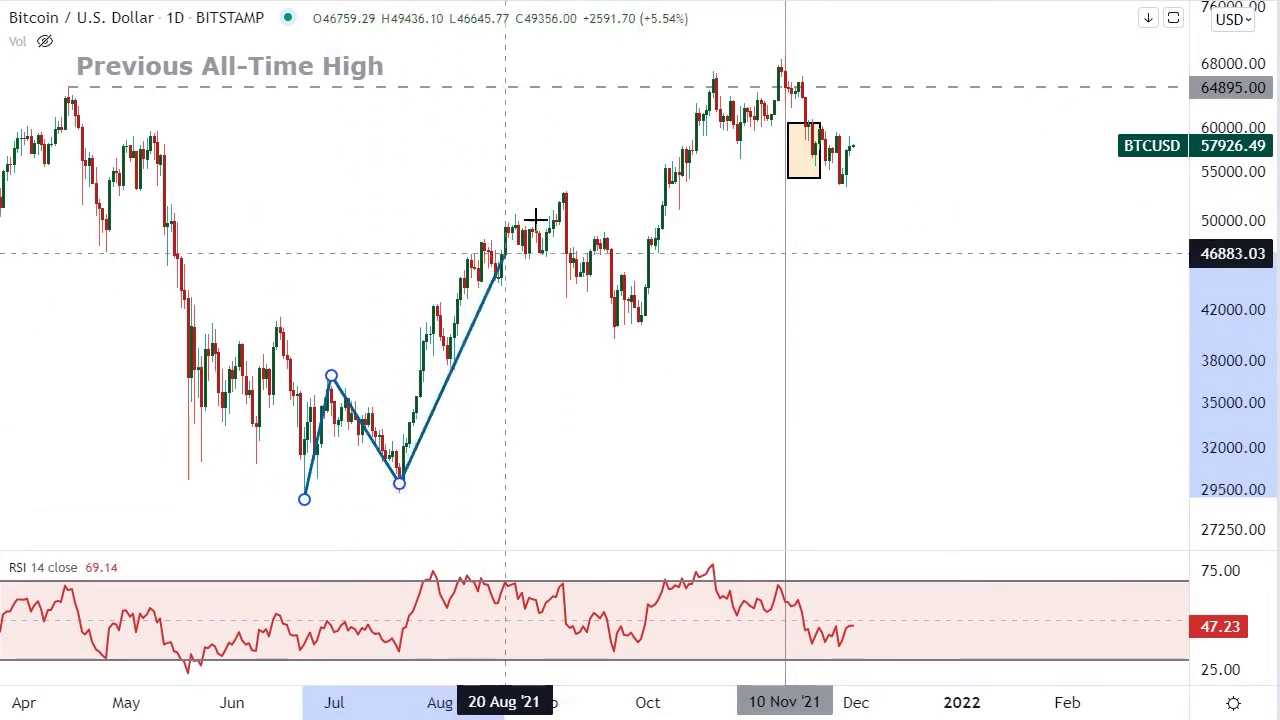
left_click(563, 191)
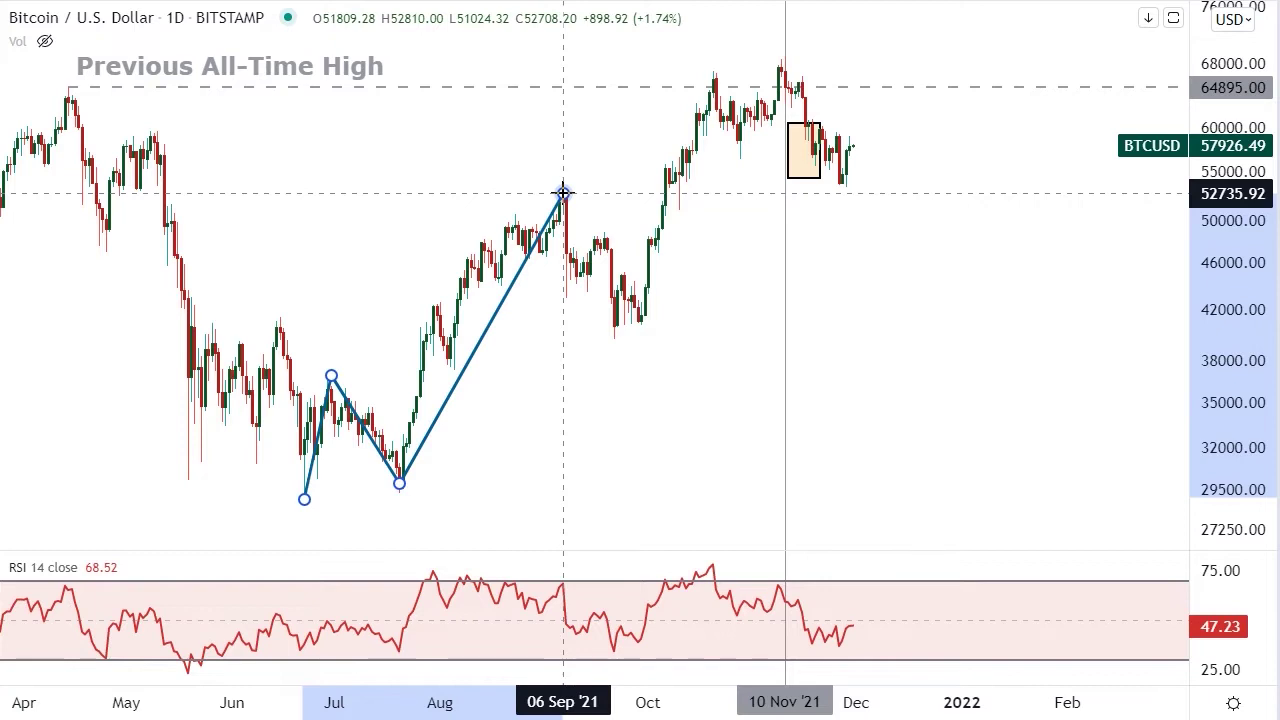
left_click(617, 337)
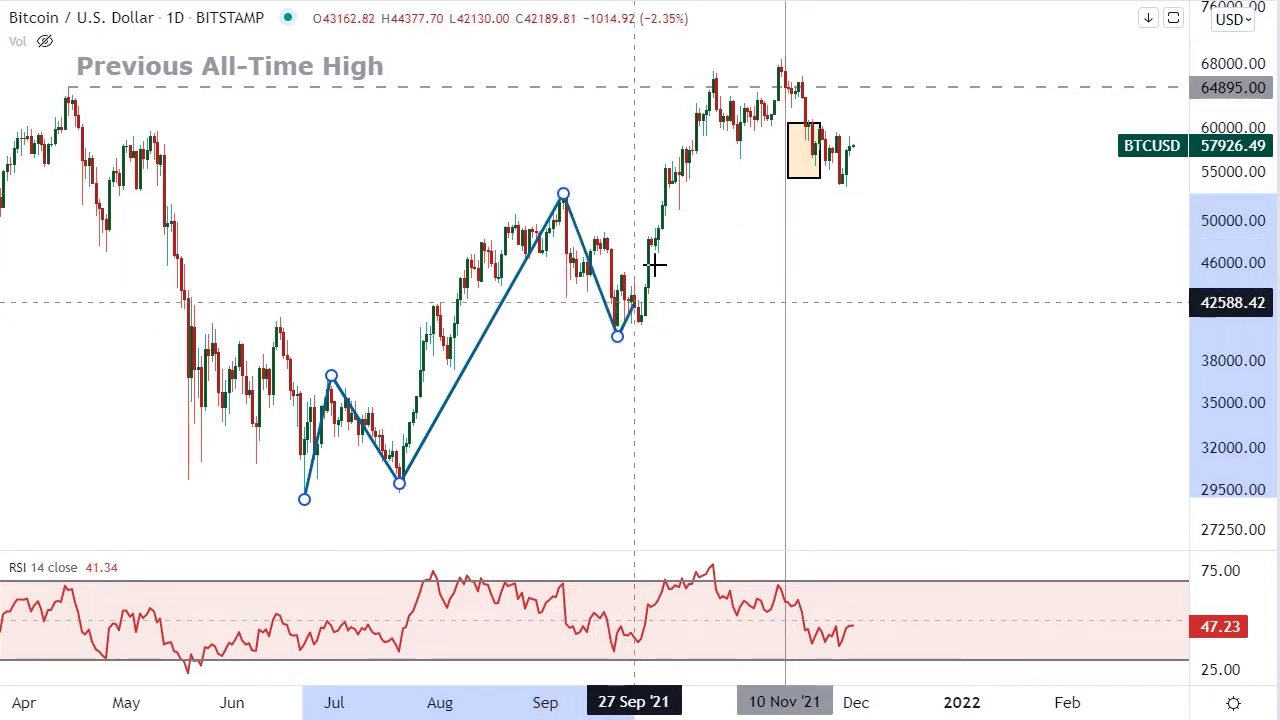
left_click(710, 68)
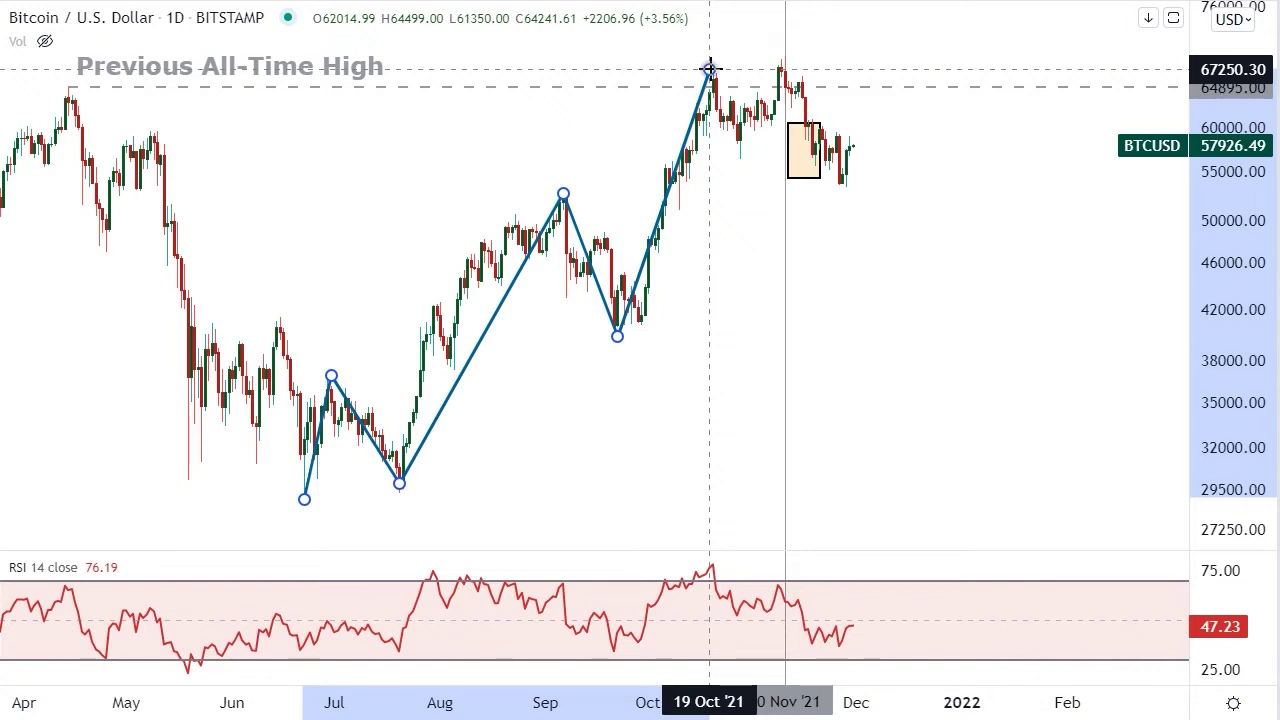
left_click(737, 156)
left_click(785, 65)
left_click(785, 65)
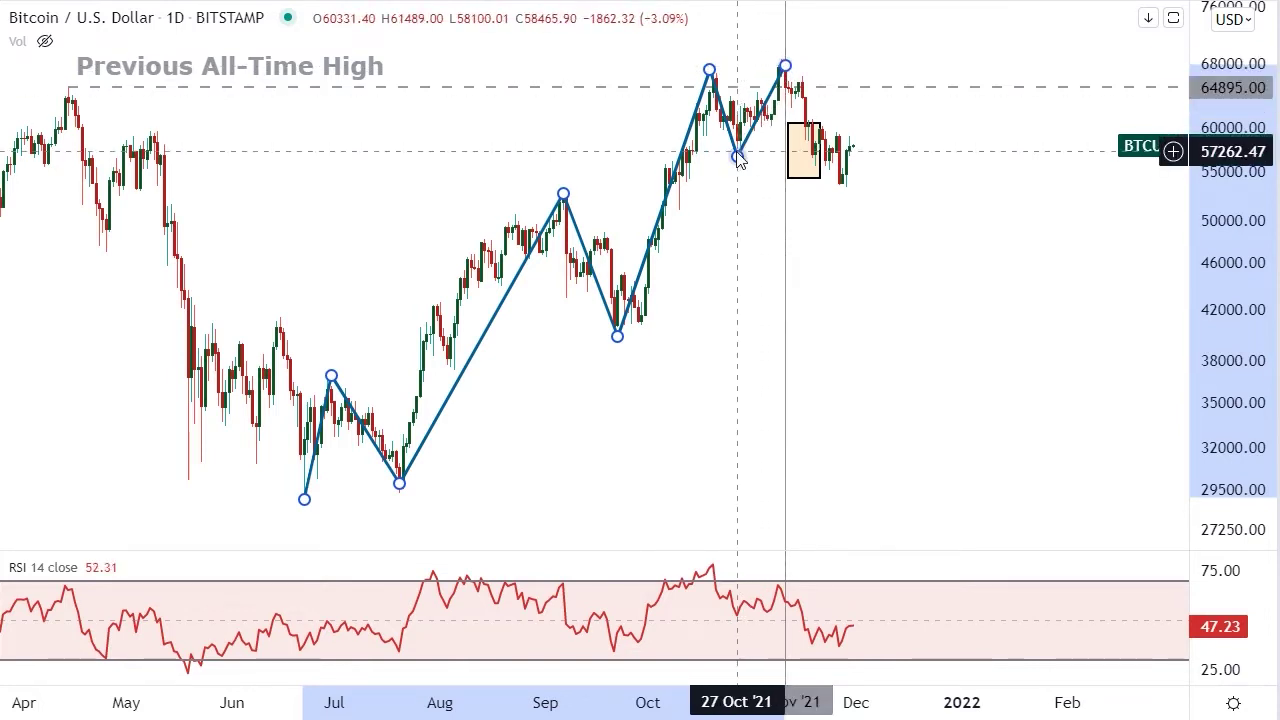
Try the path's last two points at the late-November low and a projected early-2022 high, and restore them to the late-October low and November high
left_click_drag(737, 152, 840, 186)
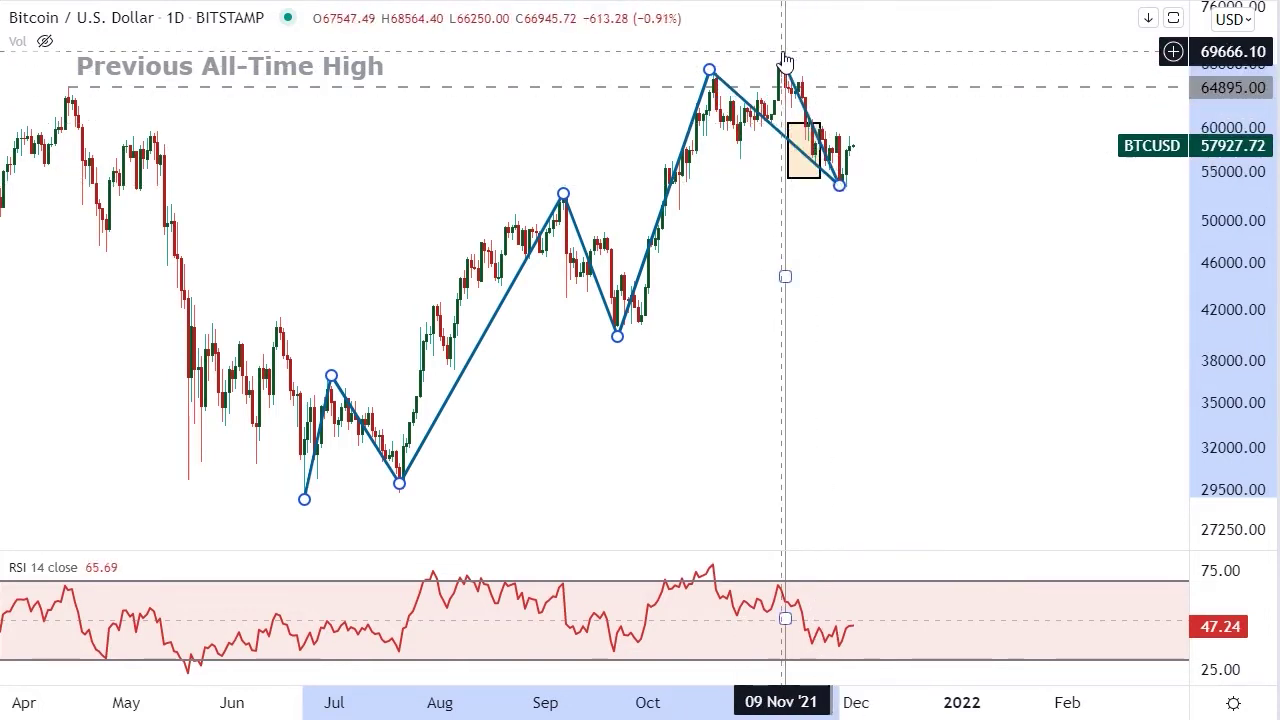
left_click_drag(789, 62, 958, 23)
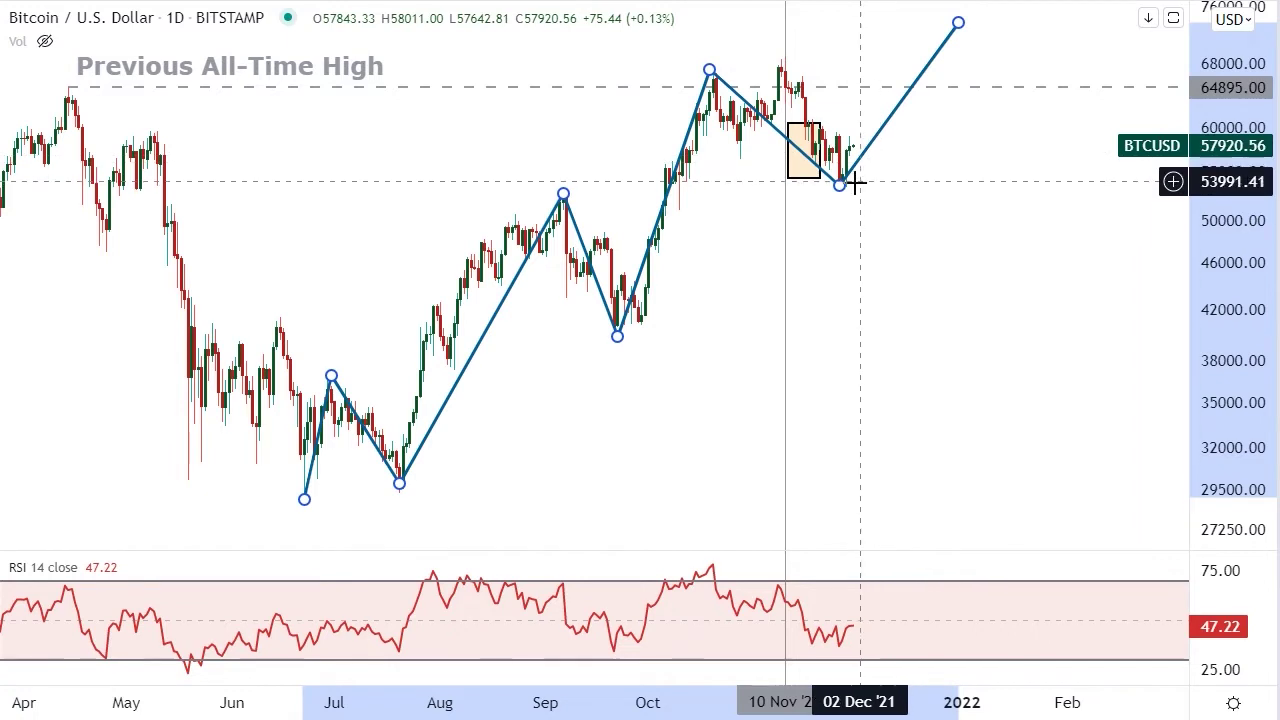
left_click_drag(829, 192, 740, 162)
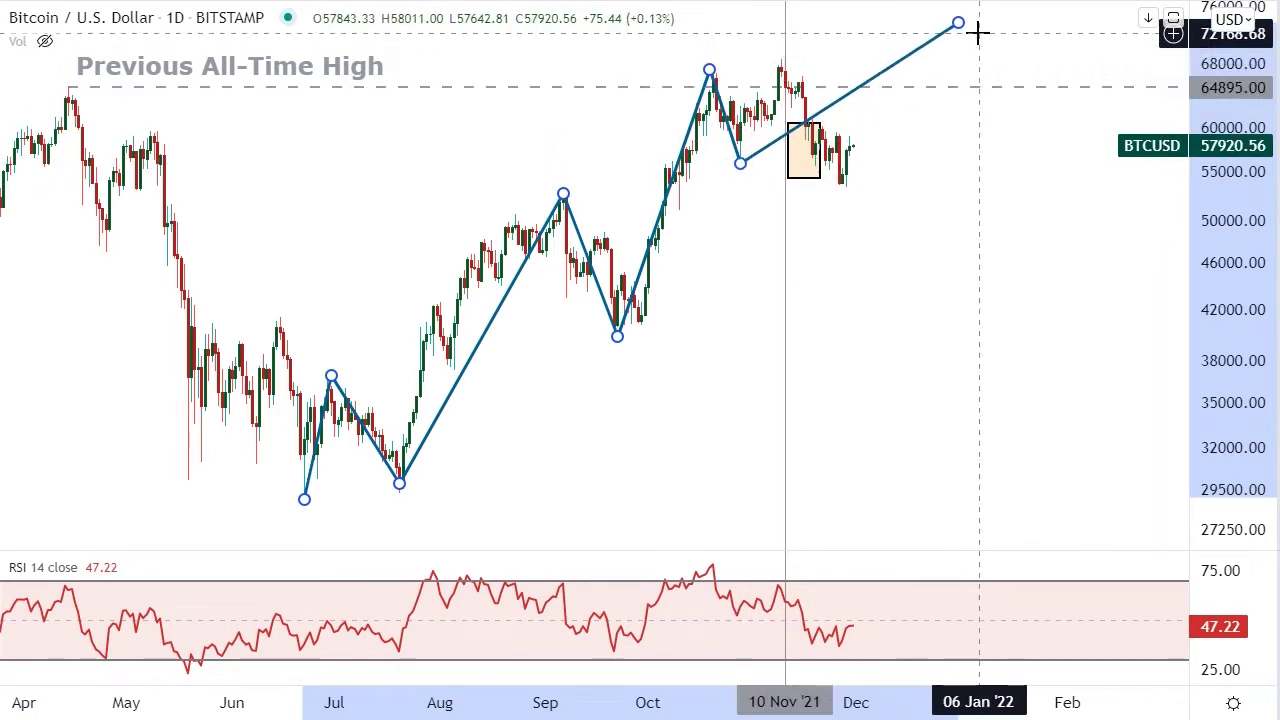
left_click_drag(958, 24, 783, 62)
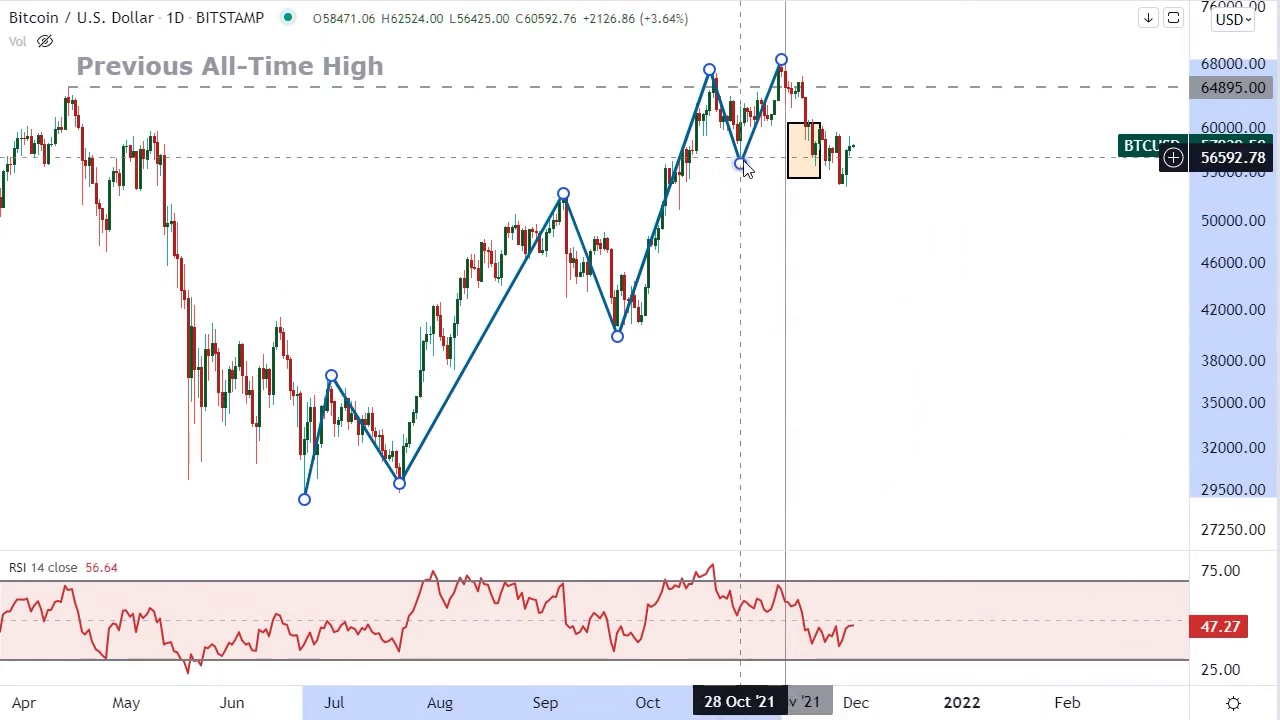
Move the path's last two points to the late-November low and a projected 29 Dec '21 high, and delete the path
left_click_drag(741, 166, 836, 182)
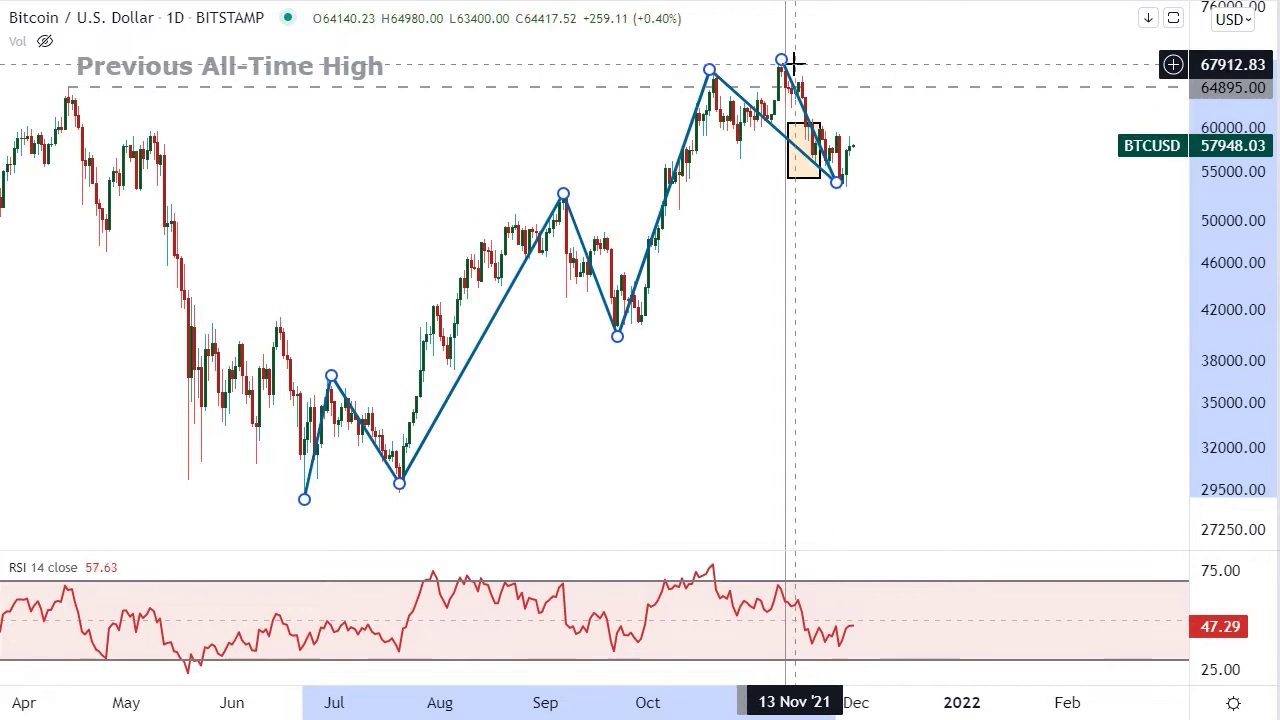
double_click(952, 23)
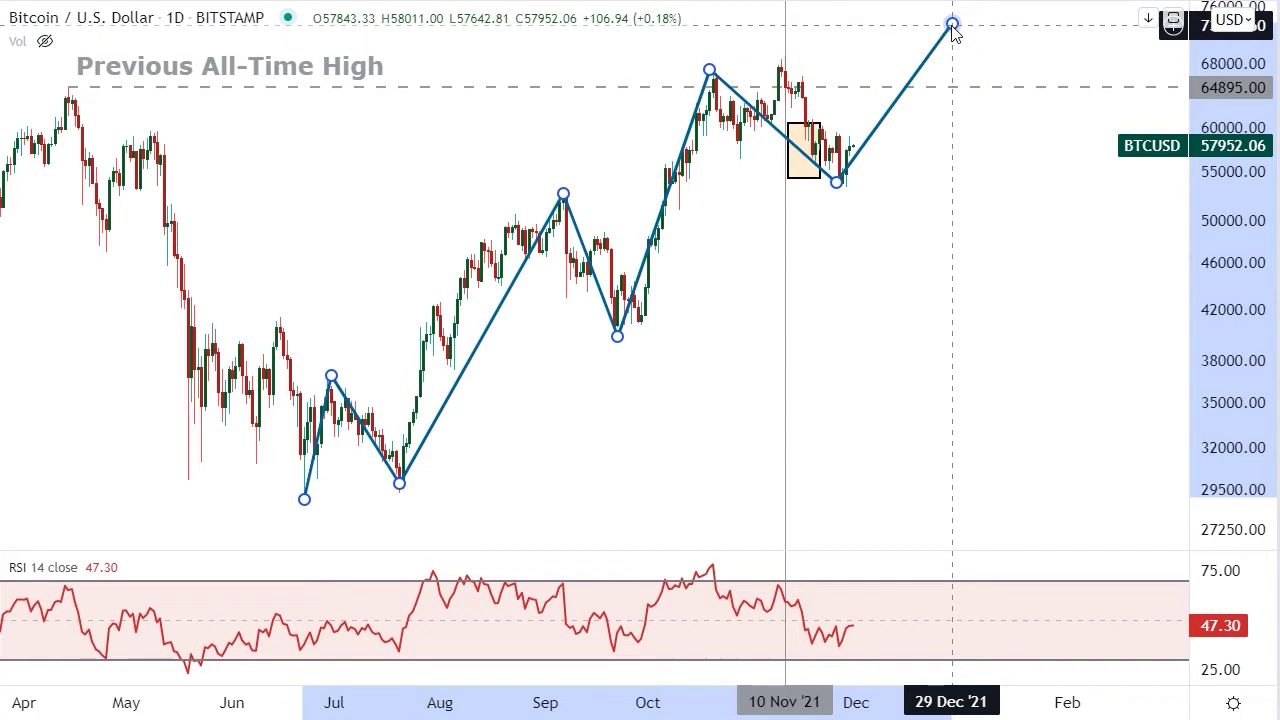
scroll(940, 180, "down", 3)
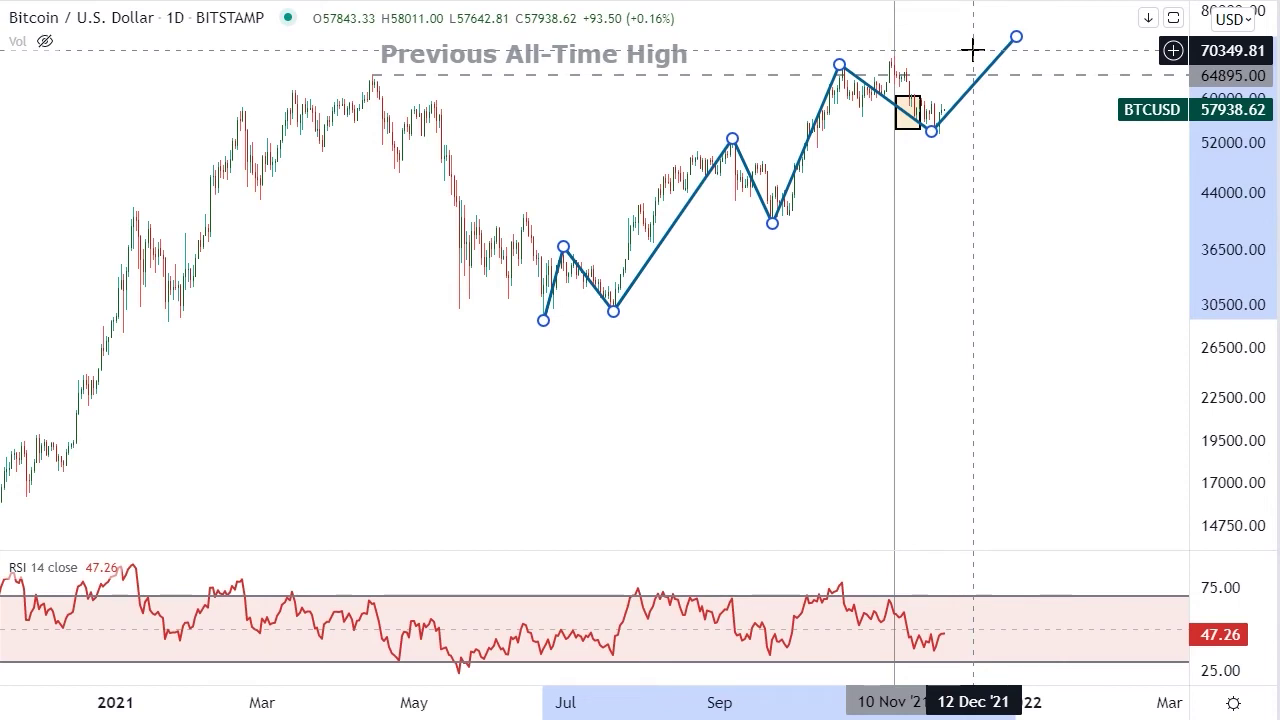
key("Delete")
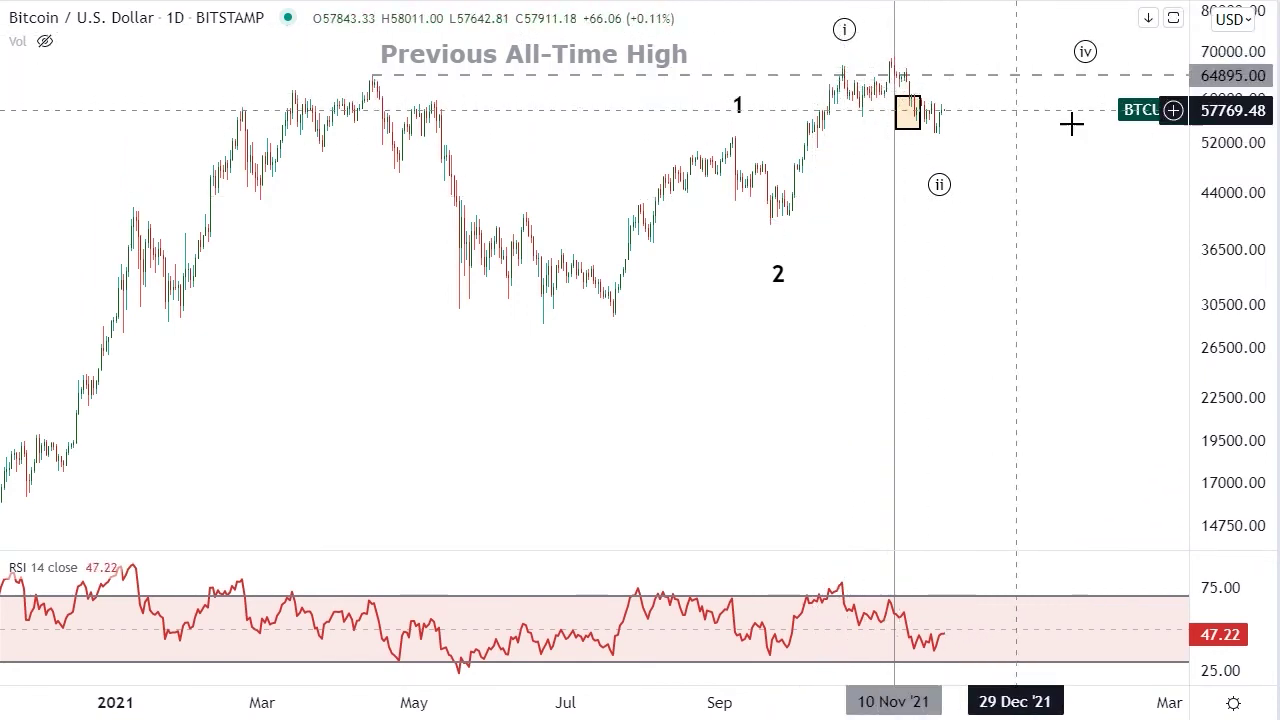
Compress the price scale and draw a rising zigzag path below the candles, from about 13,000 in early September to late January 2022
left_click_drag(1225, 200, 1185, 248)
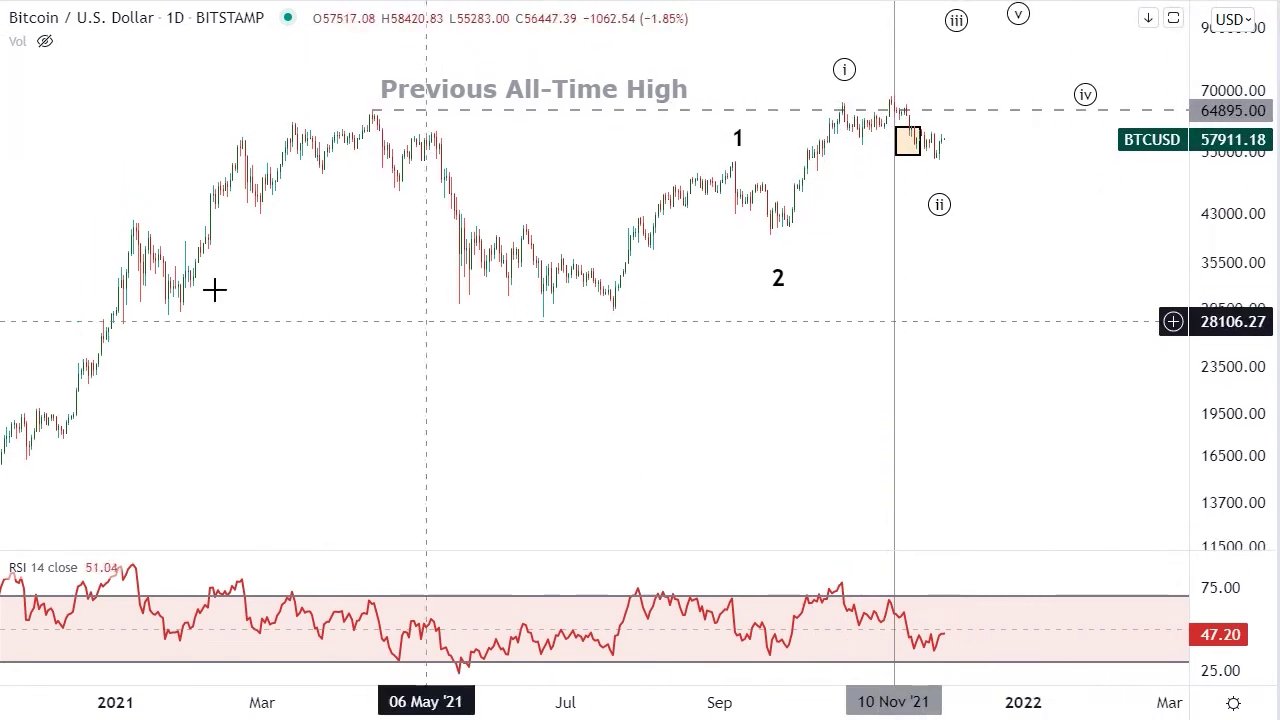
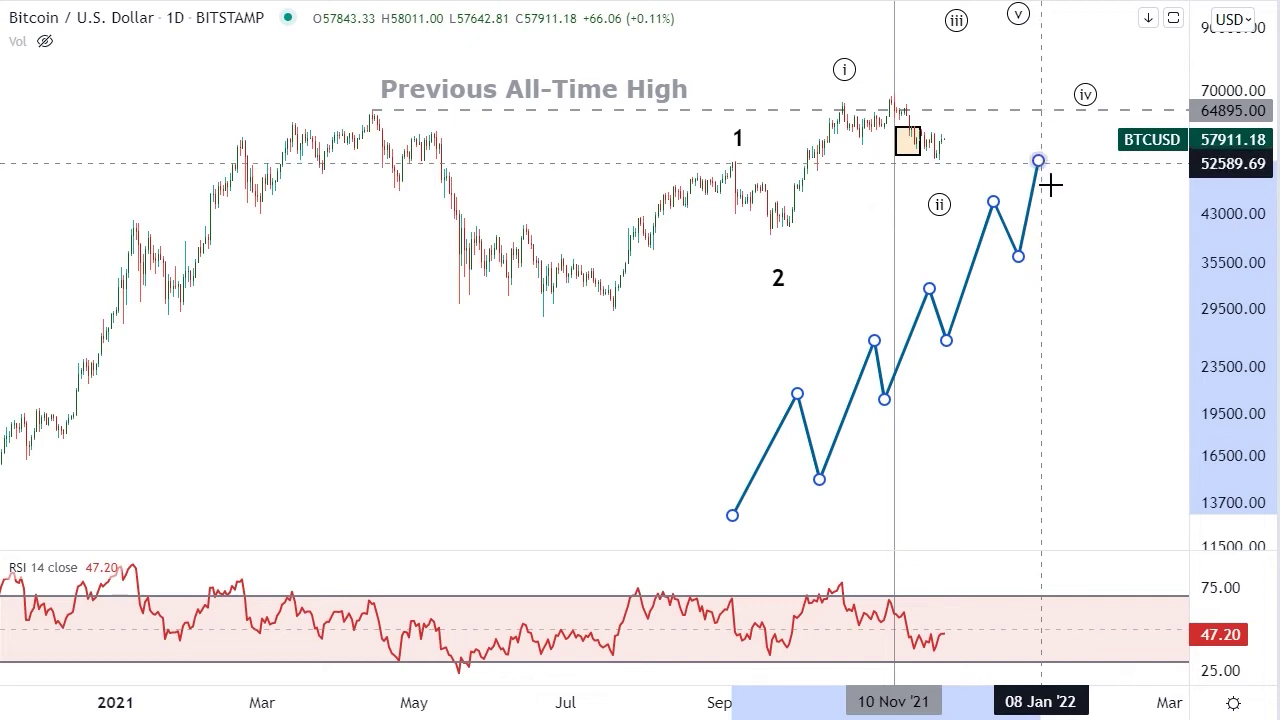
double_click(1095, 124)
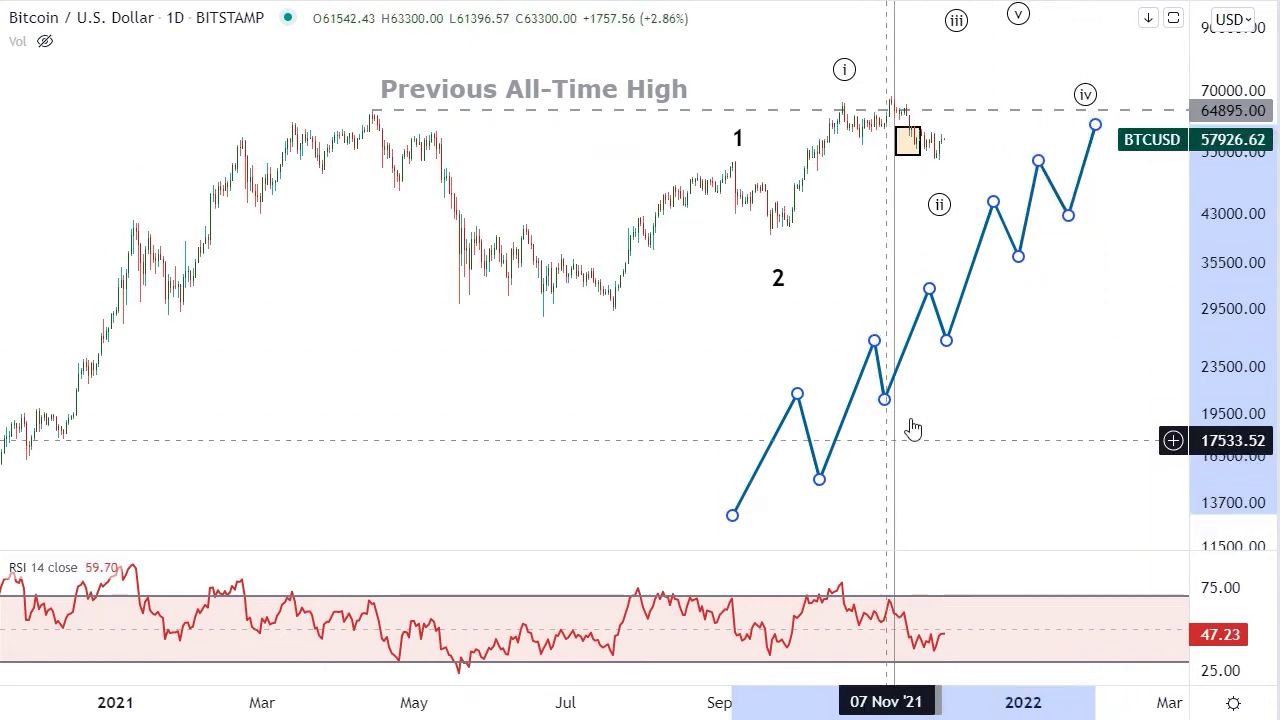
Draw a small green ellipse around the zigzag path's early-December low, spanning roughly 25,000 to 29,000
left_click(3, 165)
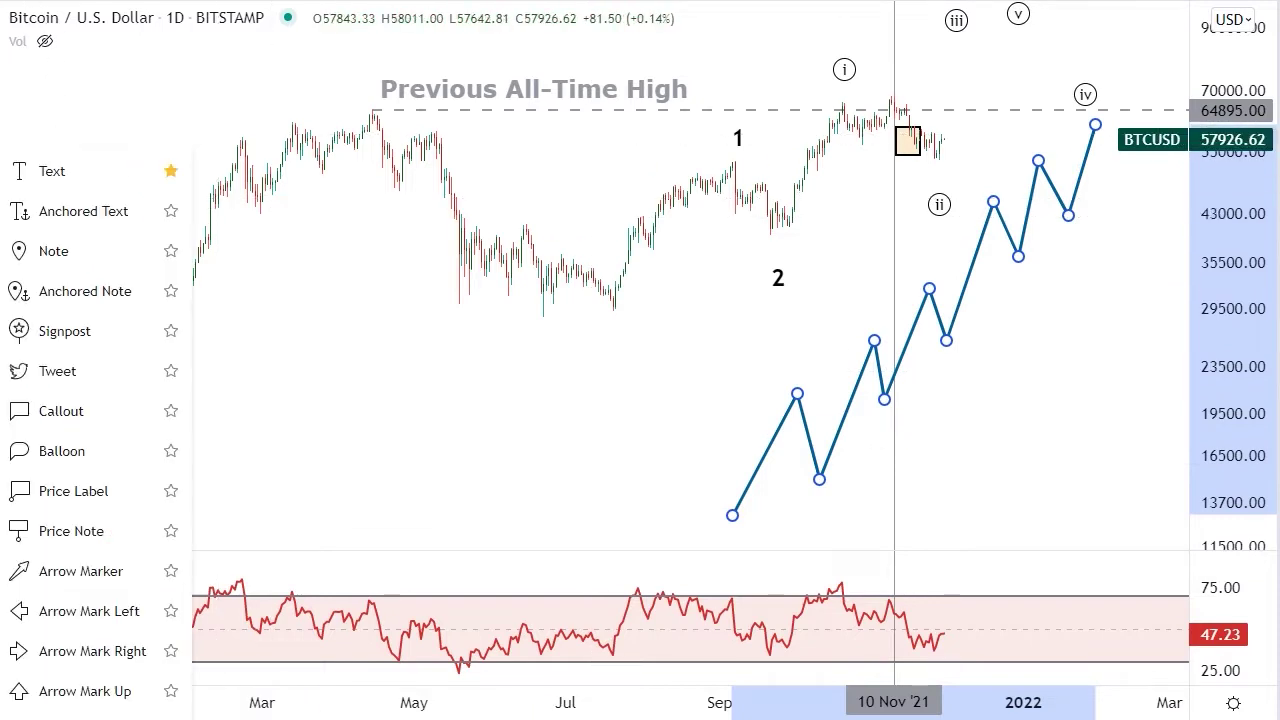
left_click(3, 130)
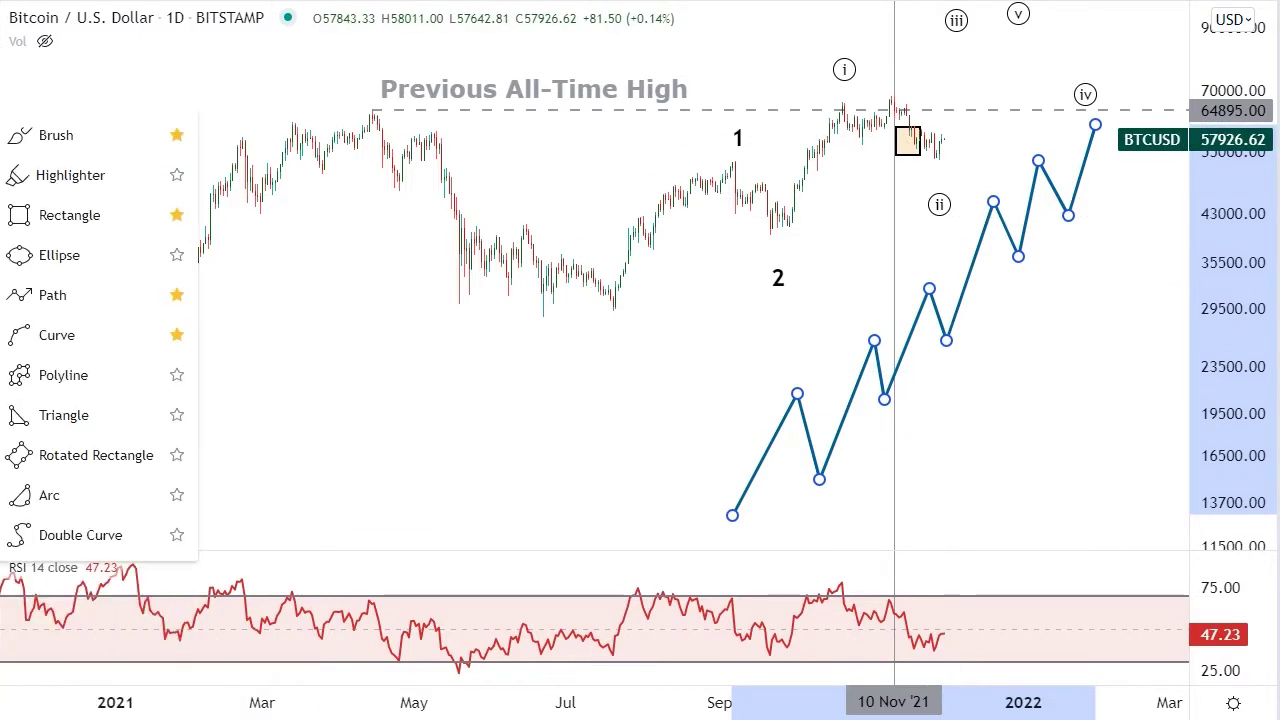
left_click(60, 255)
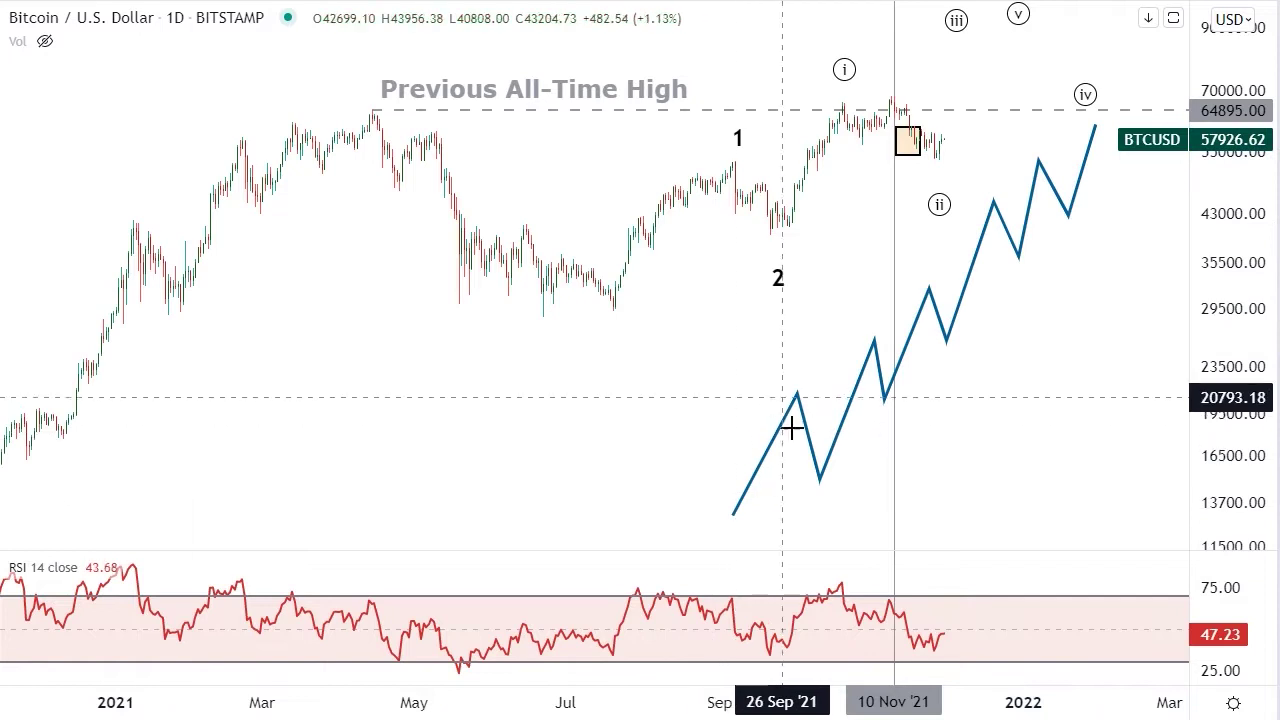
left_click(939, 349)
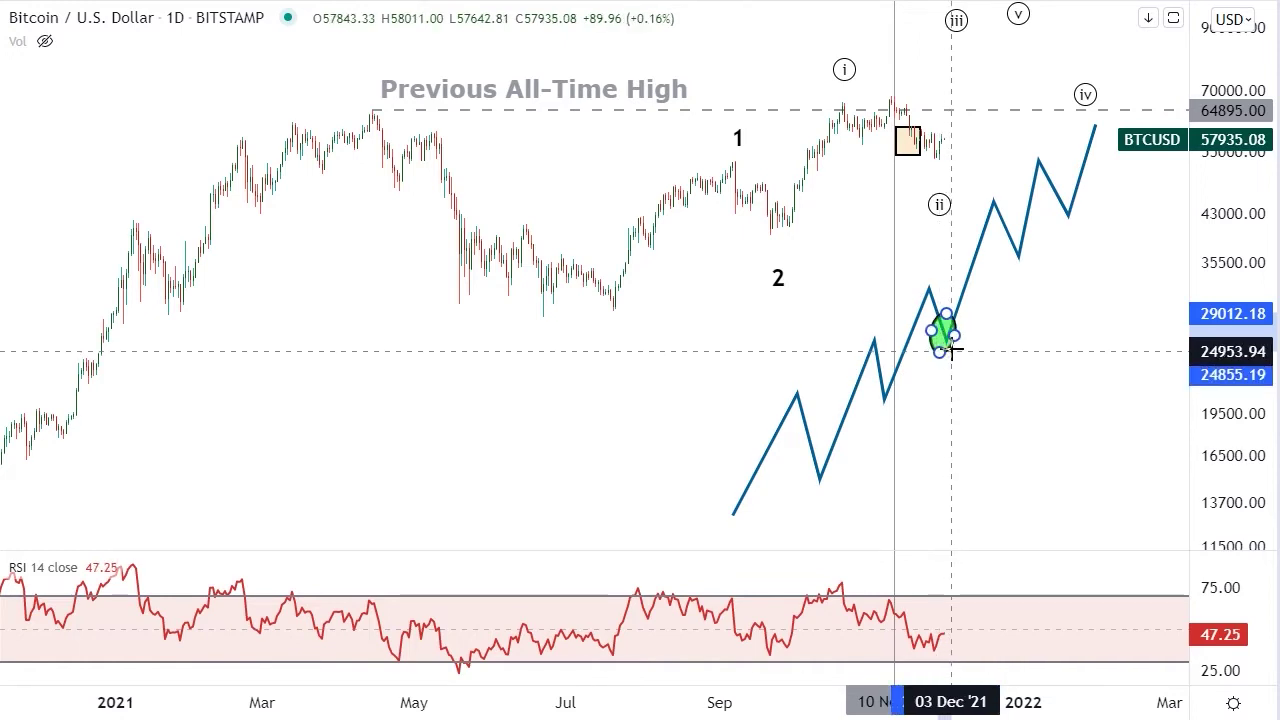
left_click(956, 349)
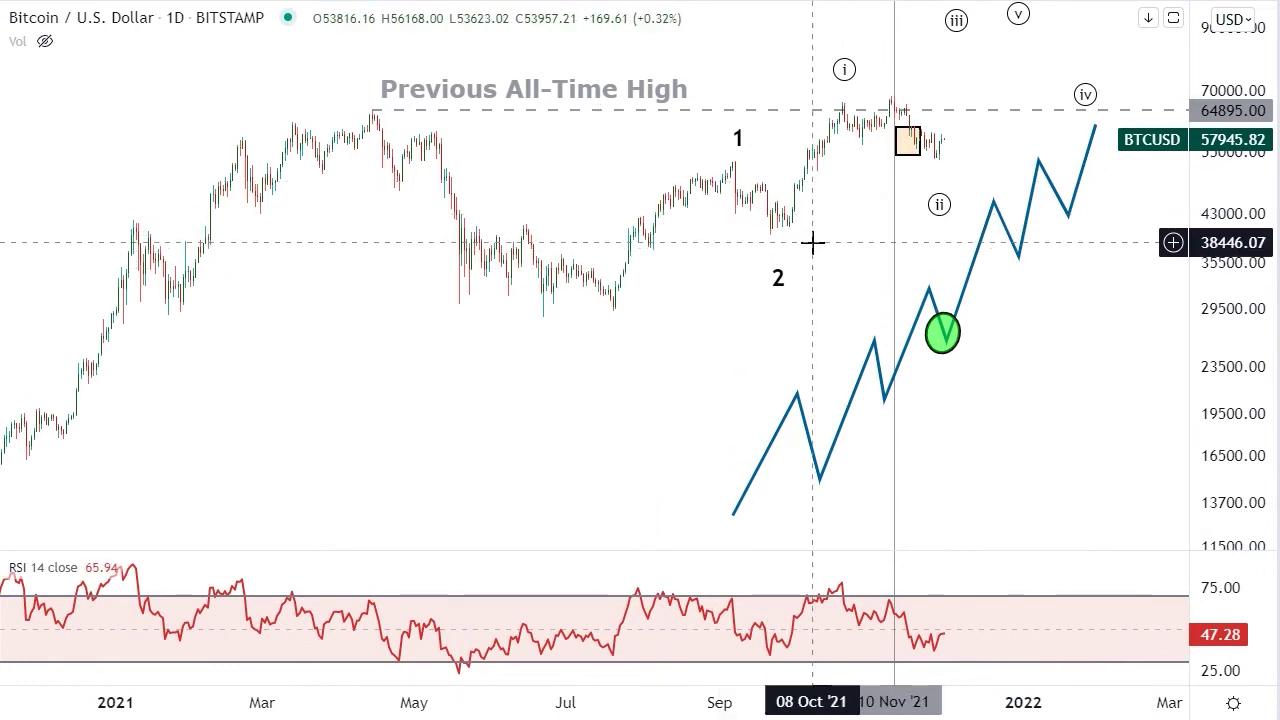
left_click(899, 130)
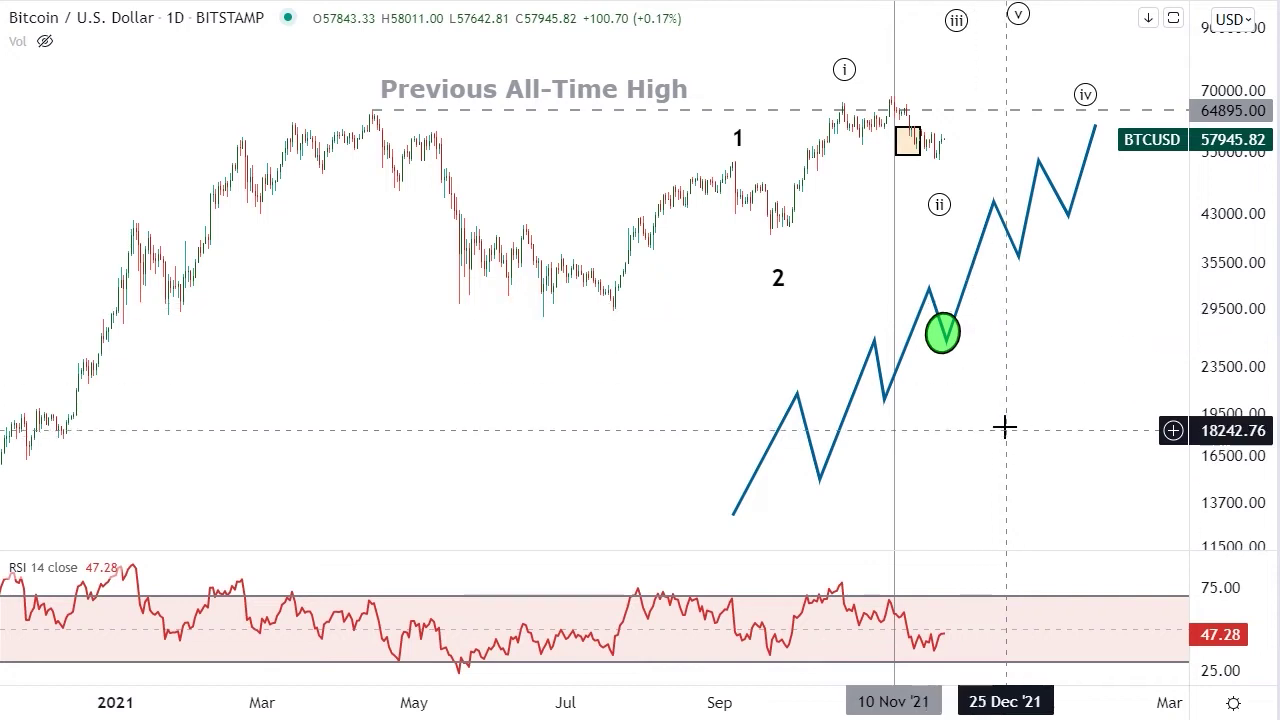
Draw a zigzag path from the latest candle up to about 82,300 on 11 Dec '21, down to about 65,000, and up to about 90,000
left_click(944, 144)
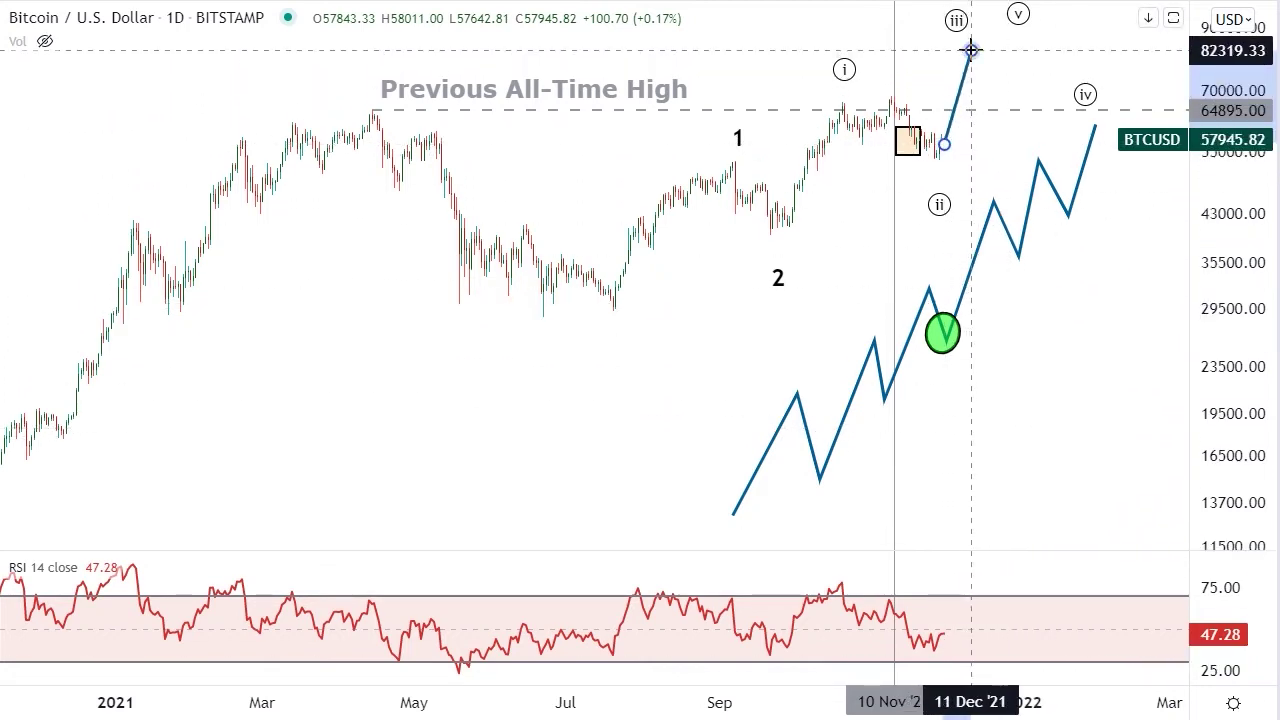
left_click(972, 50)
left_click(1017, 107)
double_click(1063, 30)
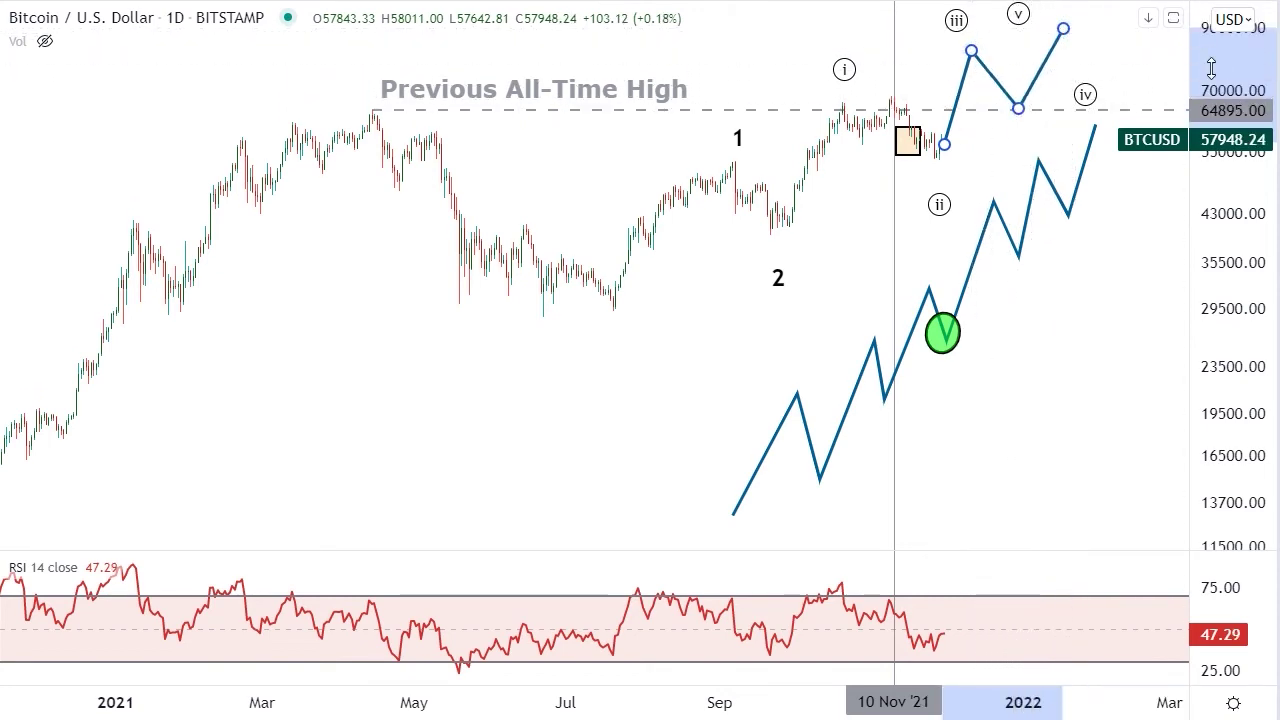
Move the circled v, iv and iii wave labels towards the new path's final high, pullback low and first high
left_click_drag(1122, 305, 1108, 410)
left_click_drag(986, 155, 1048, 112)
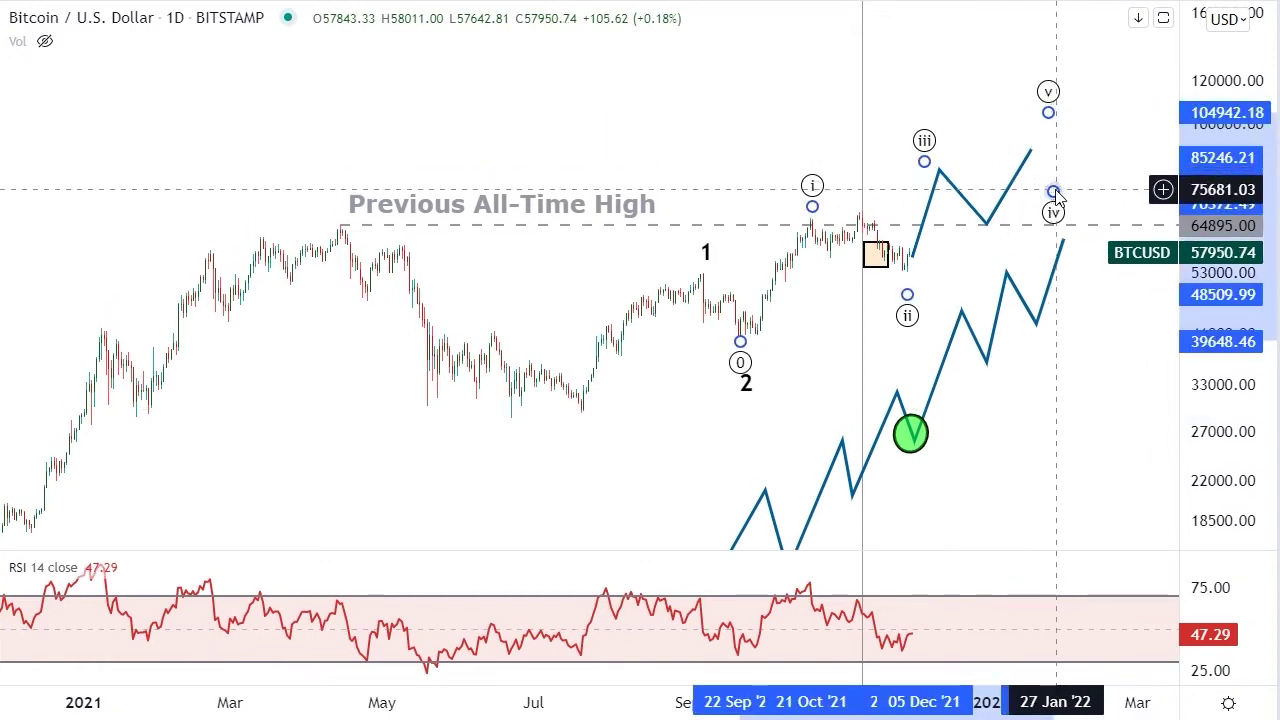
left_click_drag(1052, 189, 983, 248)
left_click_drag(924, 161, 953, 140)
Raise the projected path's points to about 93,000, 75,000 and 110,000, and align the circled iii, iv and v labels with them
left_click(940, 170)
left_click_drag(986, 224, 986, 189)
left_click_drag(1031, 150, 1033, 78)
left_click_drag(988, 241, 988, 210)
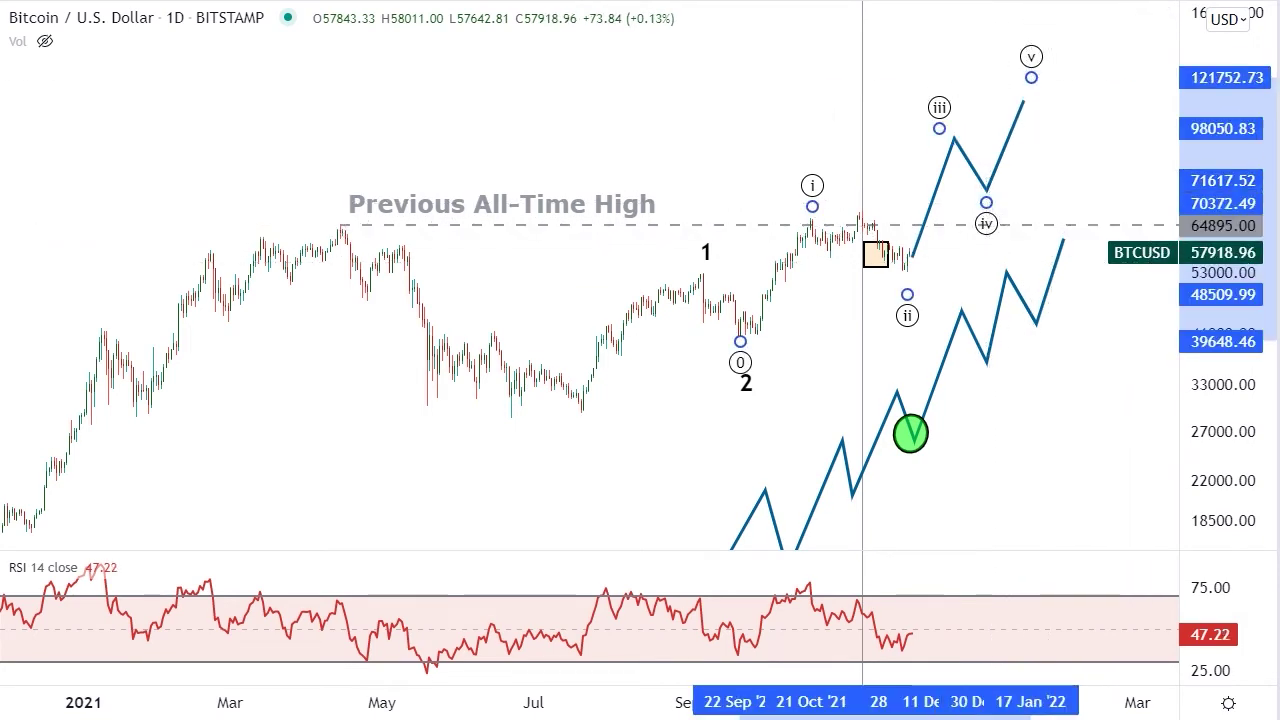
left_click(791, 323)
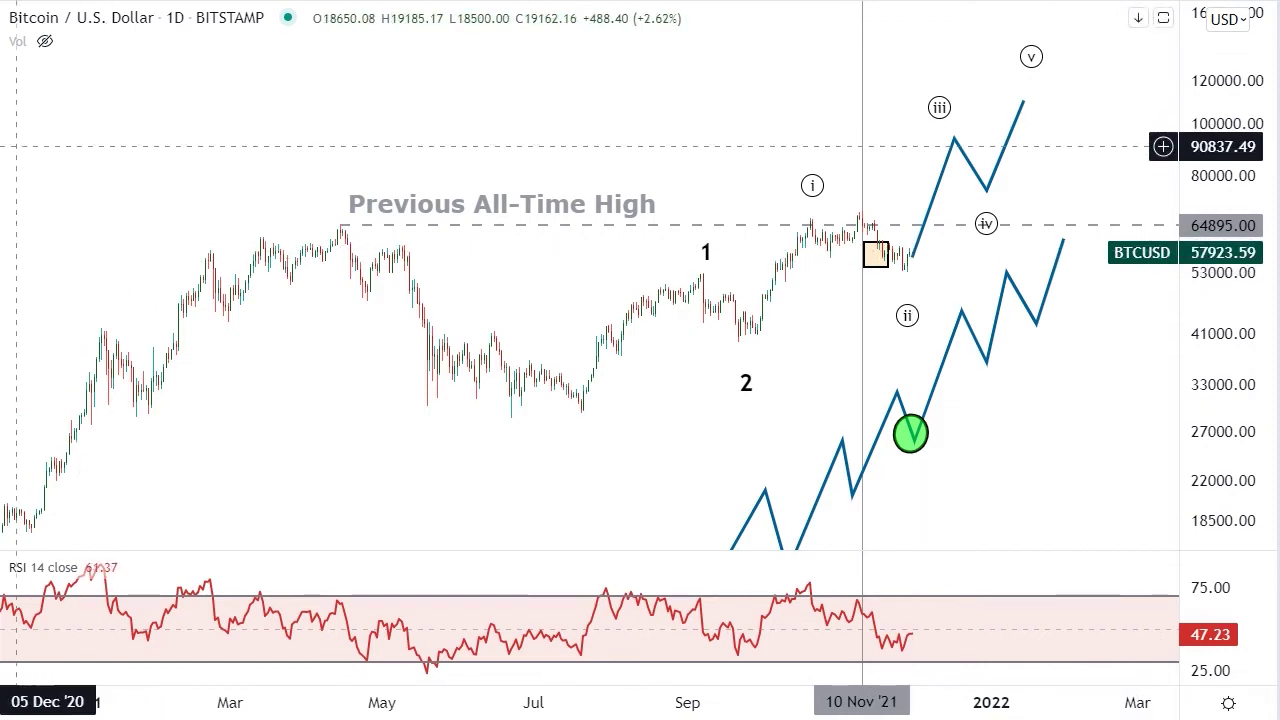
Add a bold black size 24 text label "3" above the circled v
left_click(1042, 42)
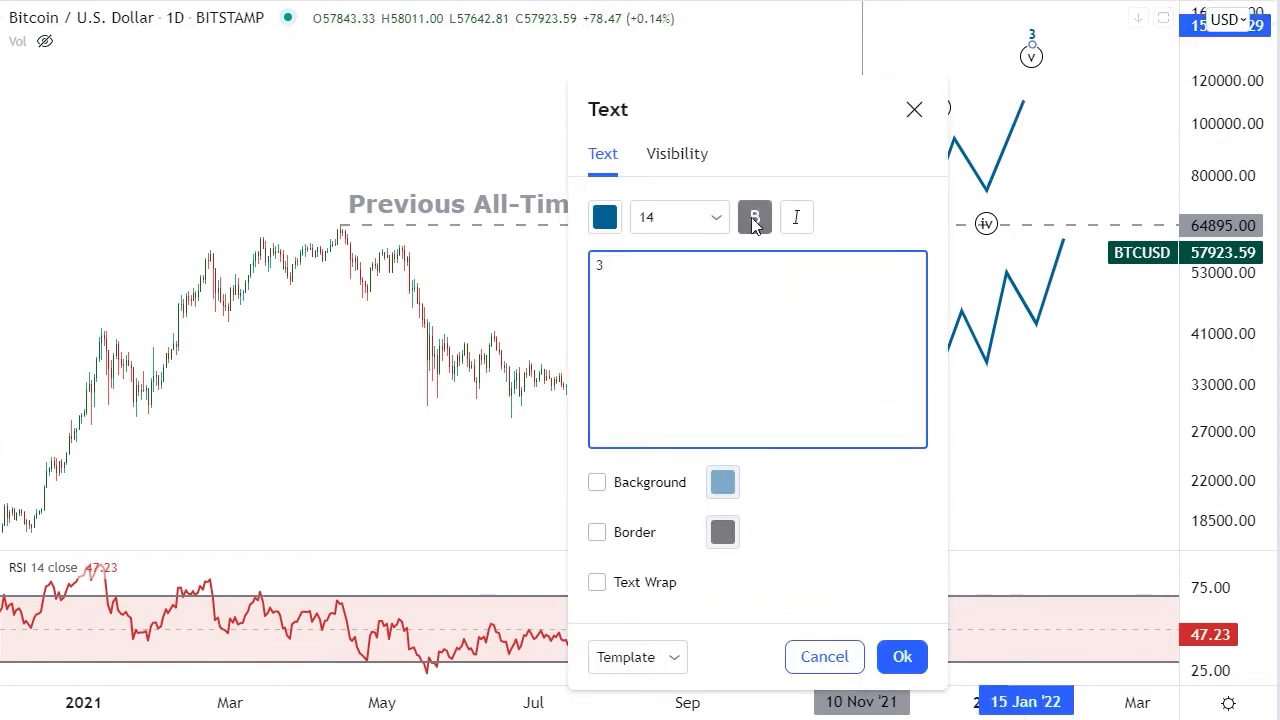
left_click(603, 219)
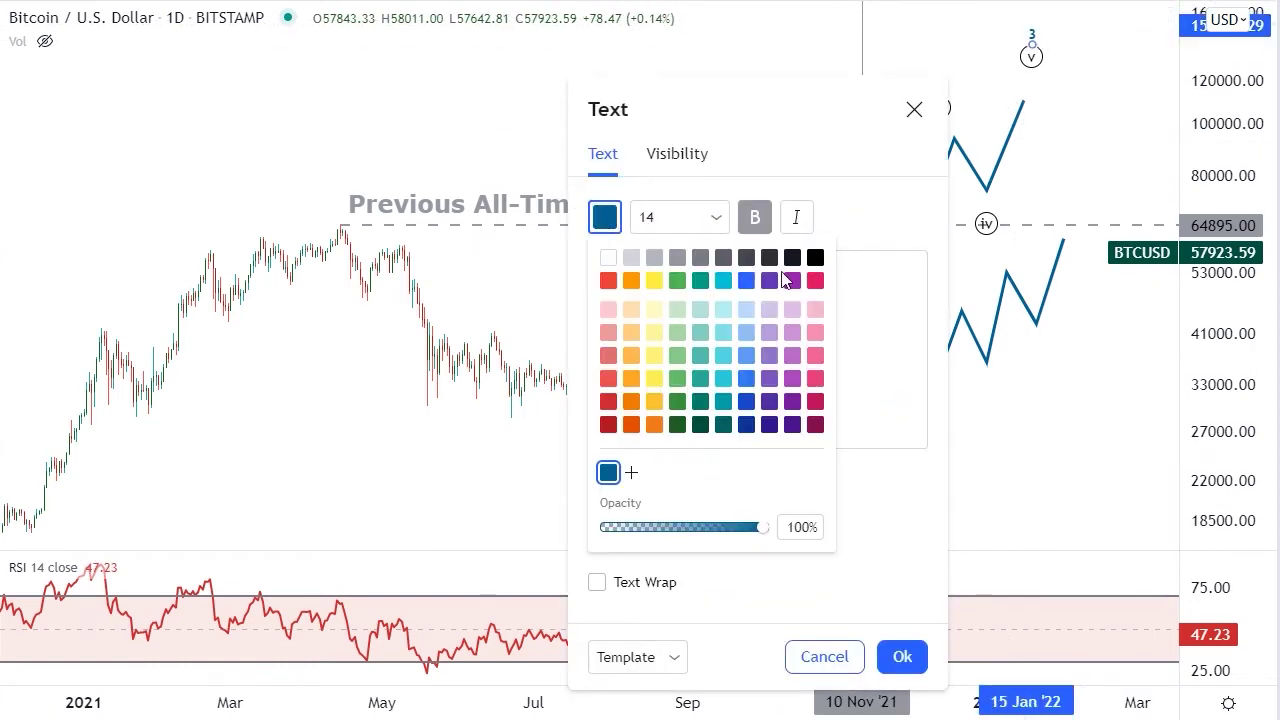
left_click(697, 228)
left_click(699, 222)
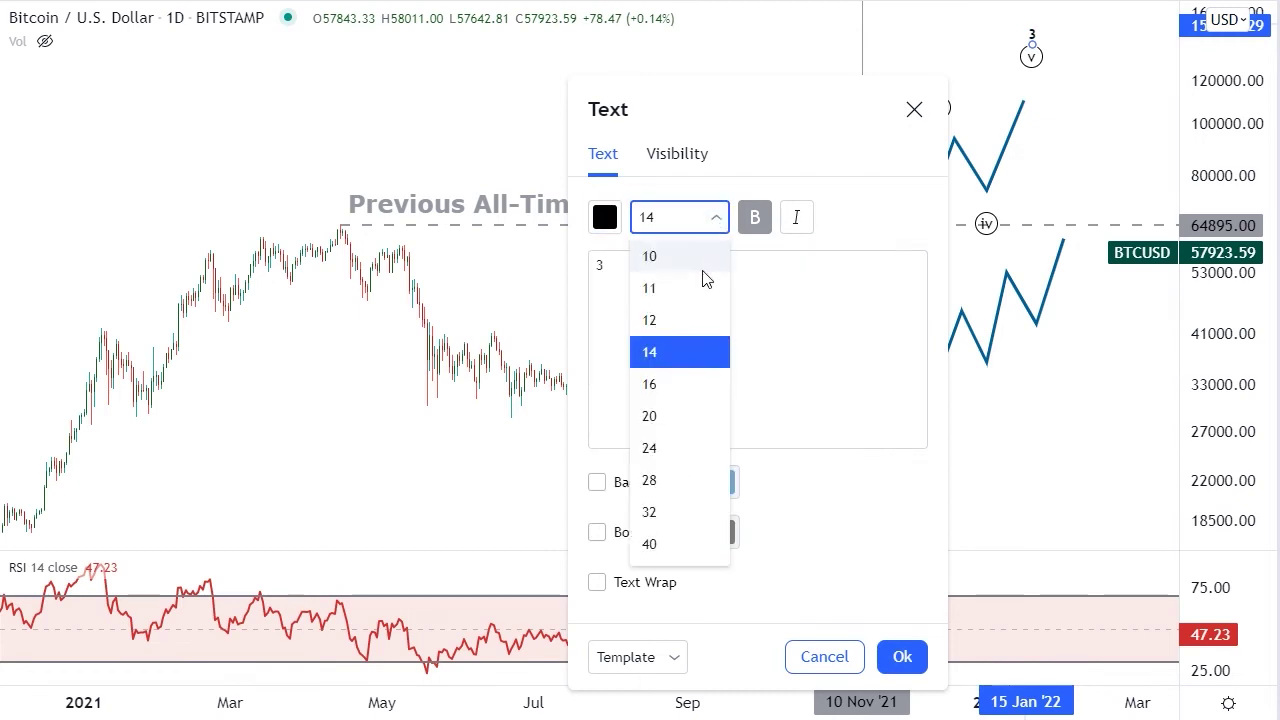
left_click(669, 449)
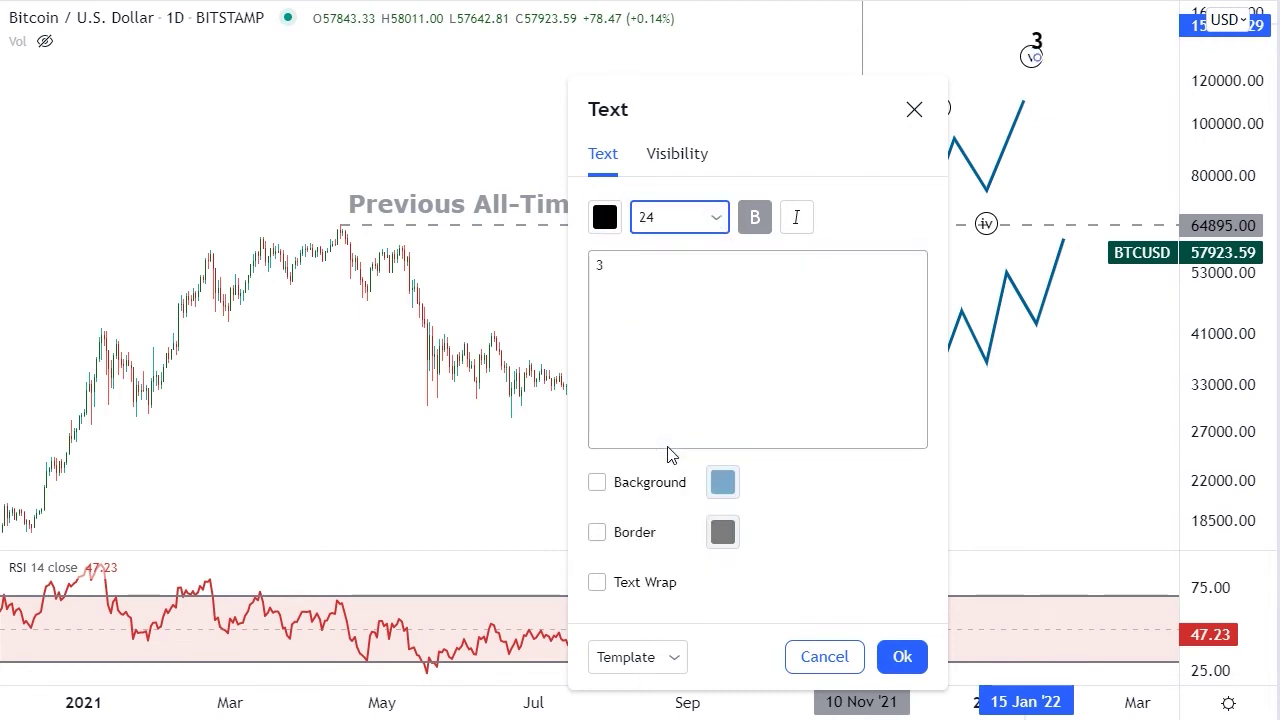
left_click(902, 657)
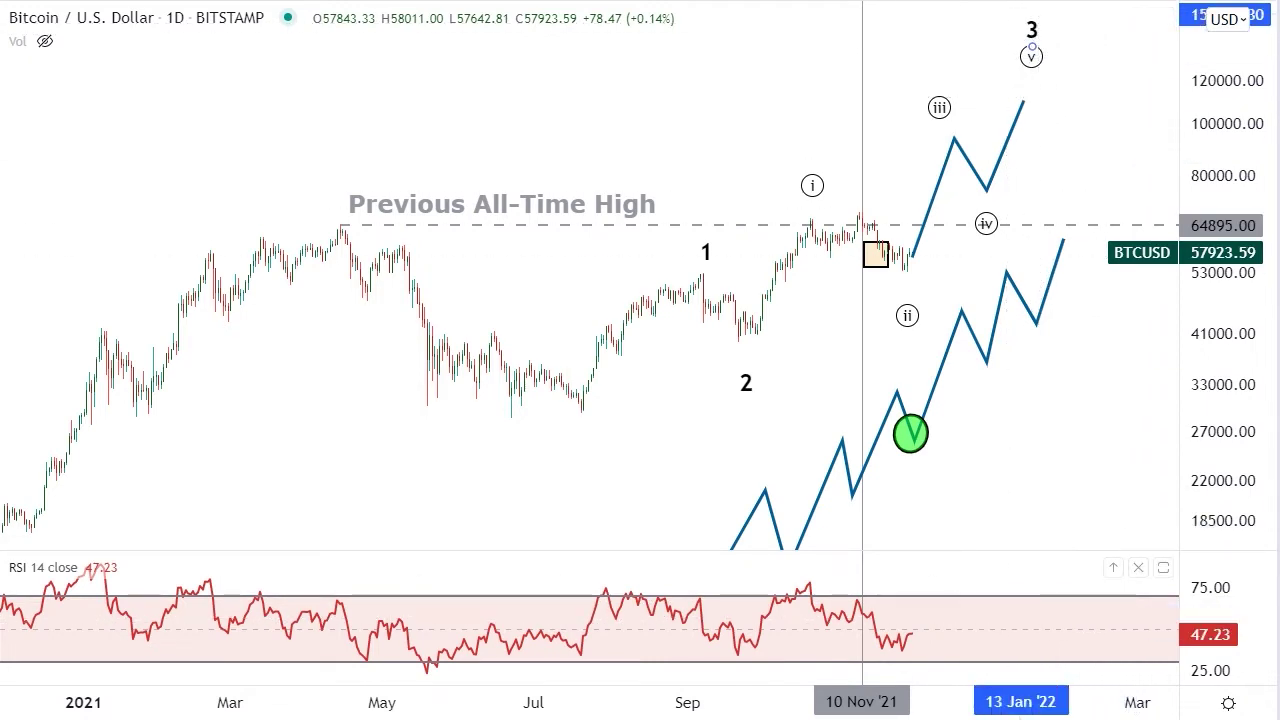
Draw a second path from about 108,000 in late January 2022 down to about 82,000, and up to about 143,700 on 07 Mar '22
left_click(1042, 106)
left_click(1081, 169)
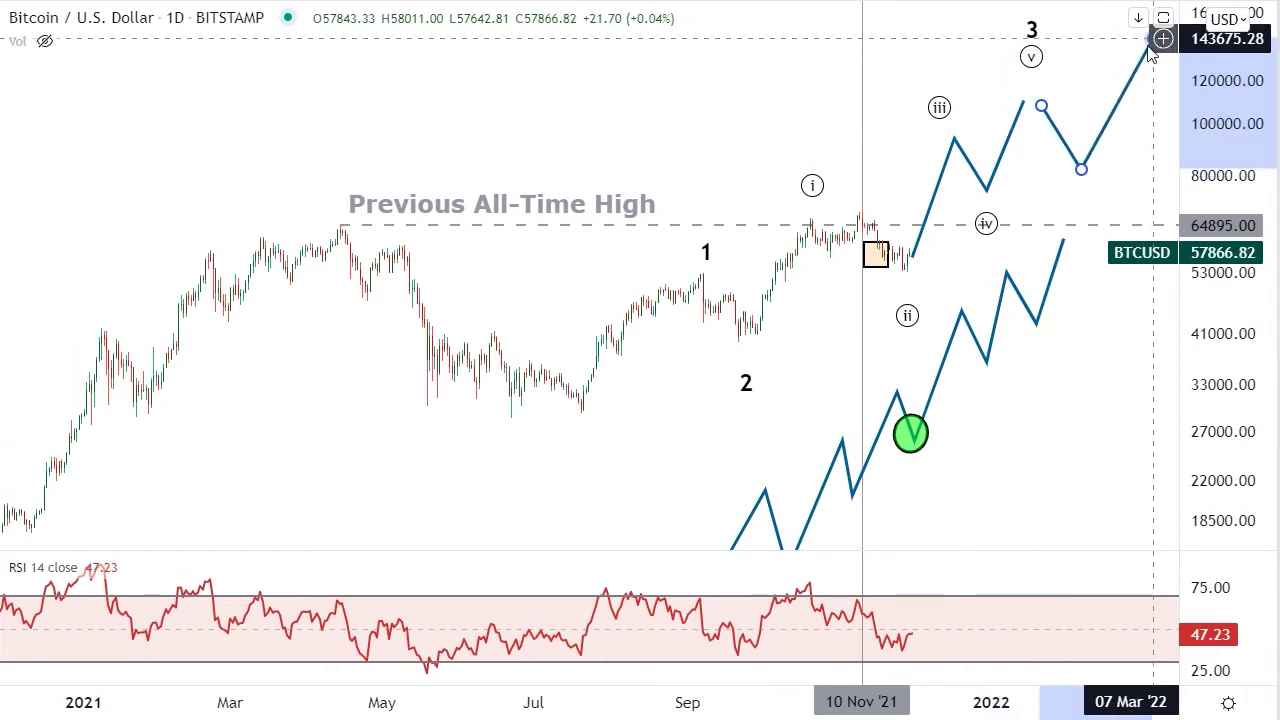
left_click(1153, 39)
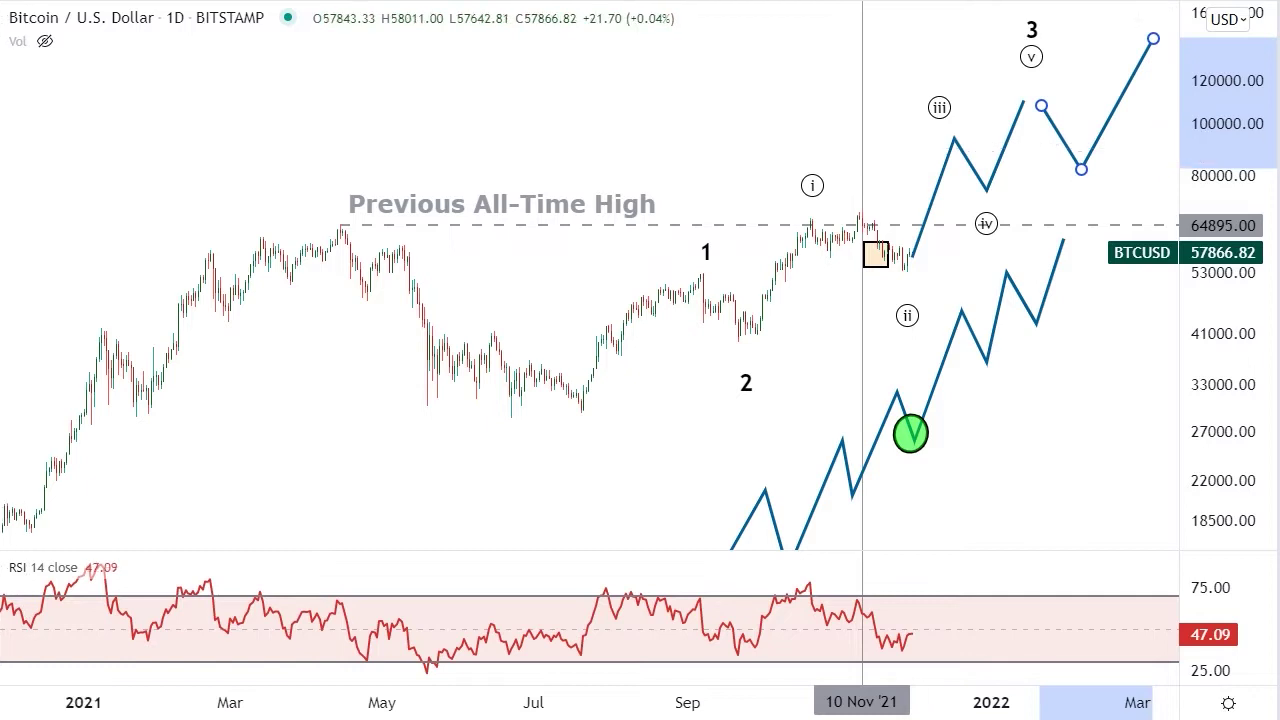
Add a text label "4" below the second path's low
left_click(1075, 198)
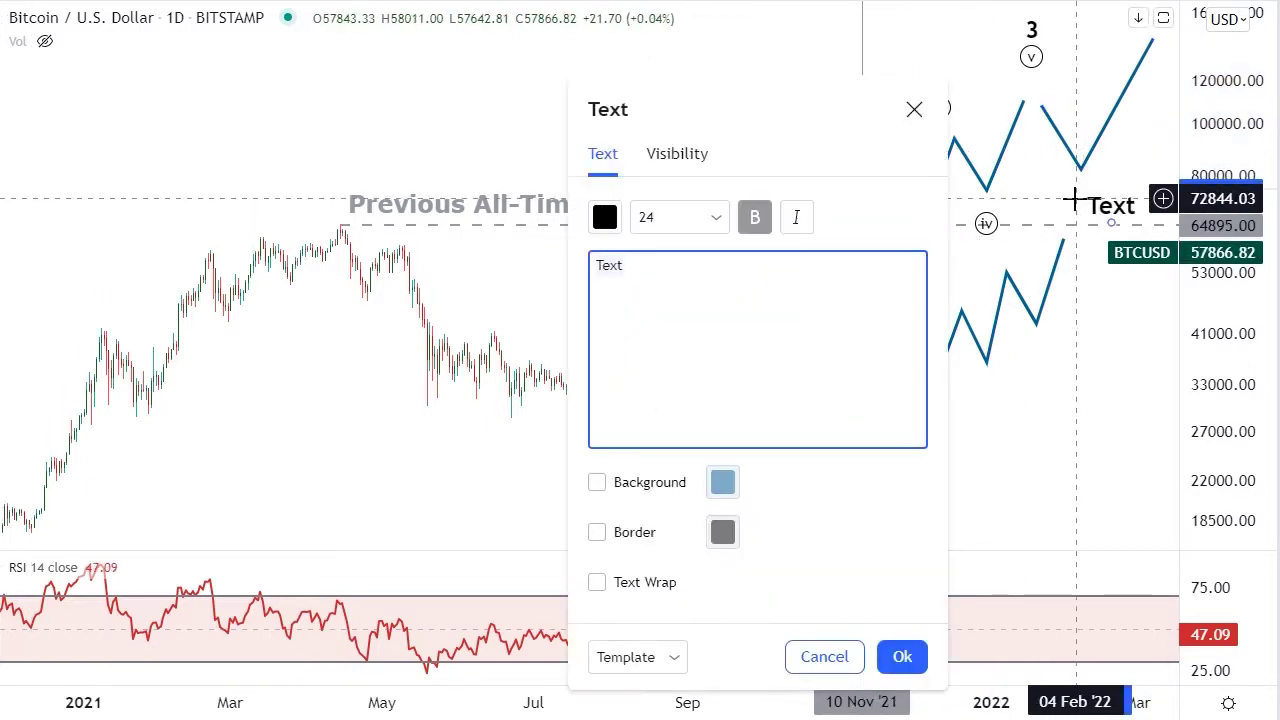
type("4")
left_click(900, 657)
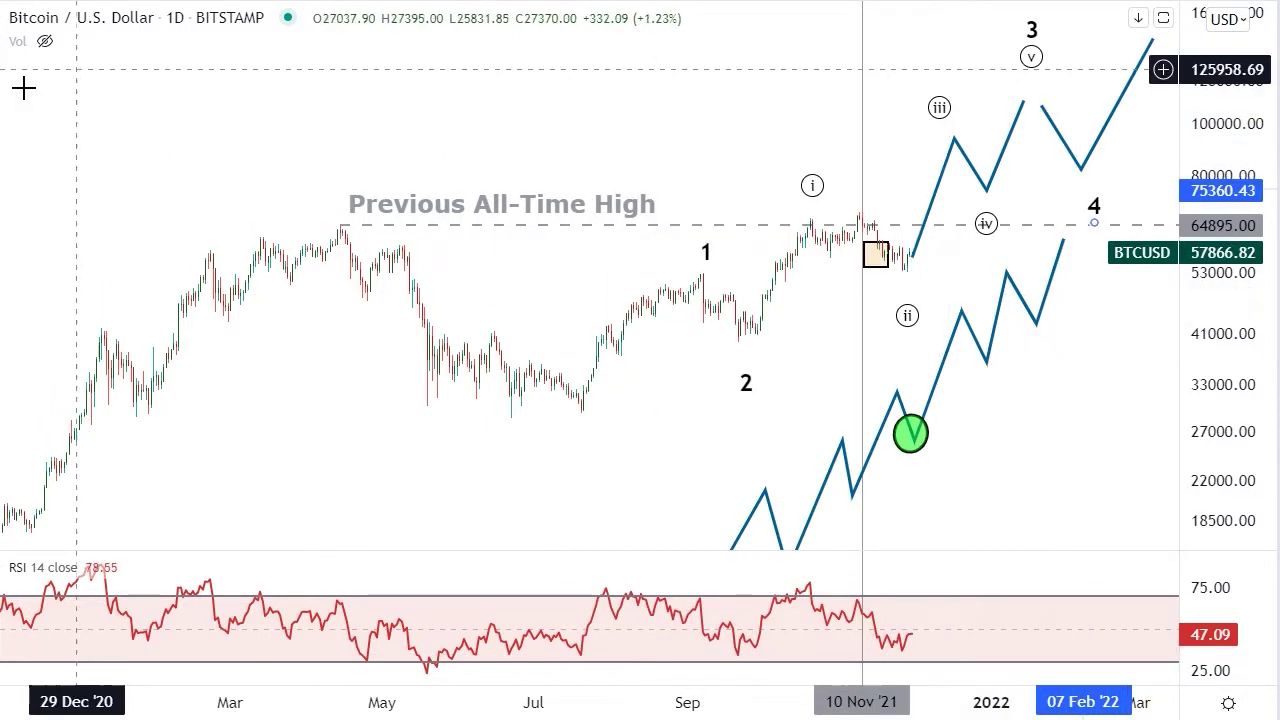
Add a text label "5" above the second path's final high in March 2022
left_click_drag(1215, 125, 1215, 140)
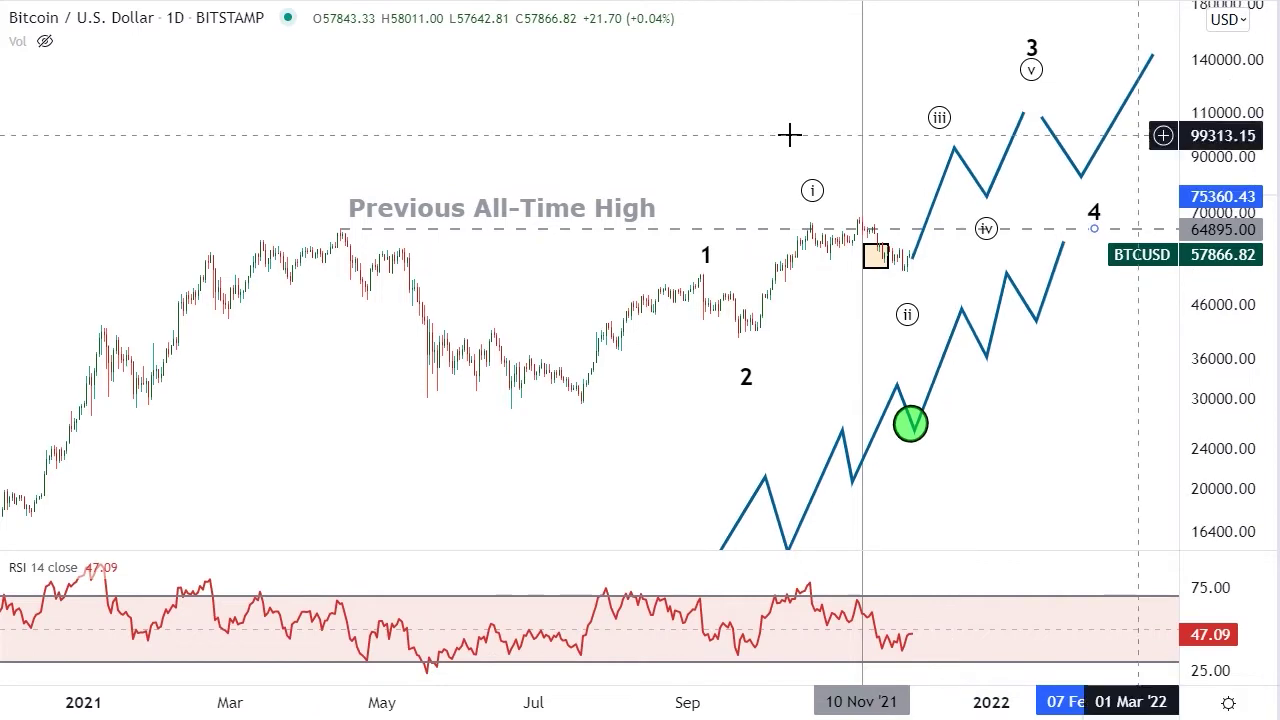
left_click_drag(790, 134, 691, 208)
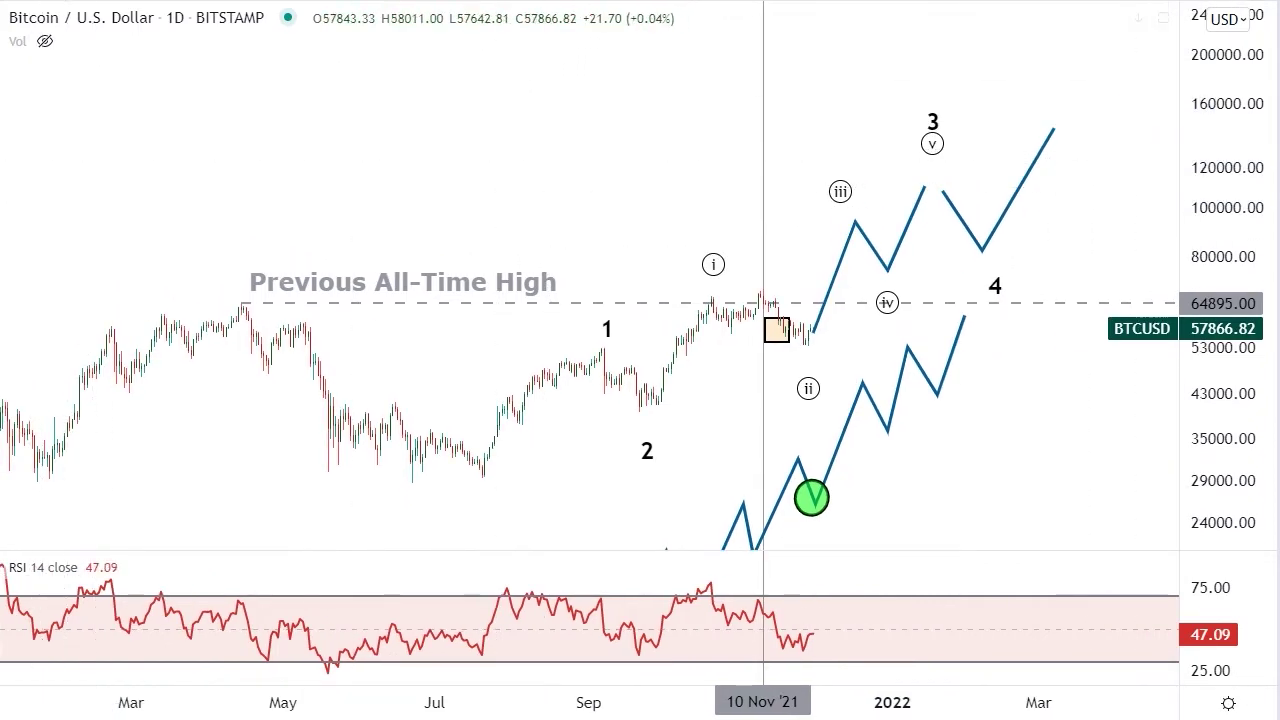
left_click(1060, 85)
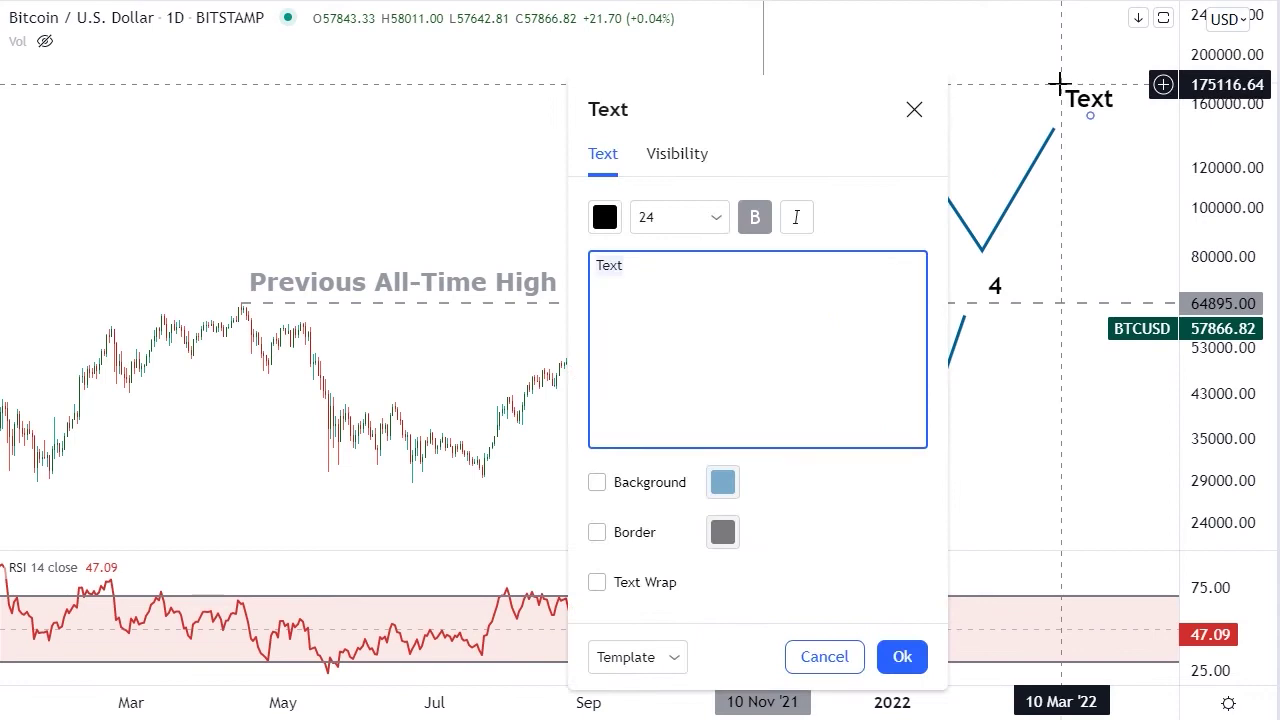
type("5")
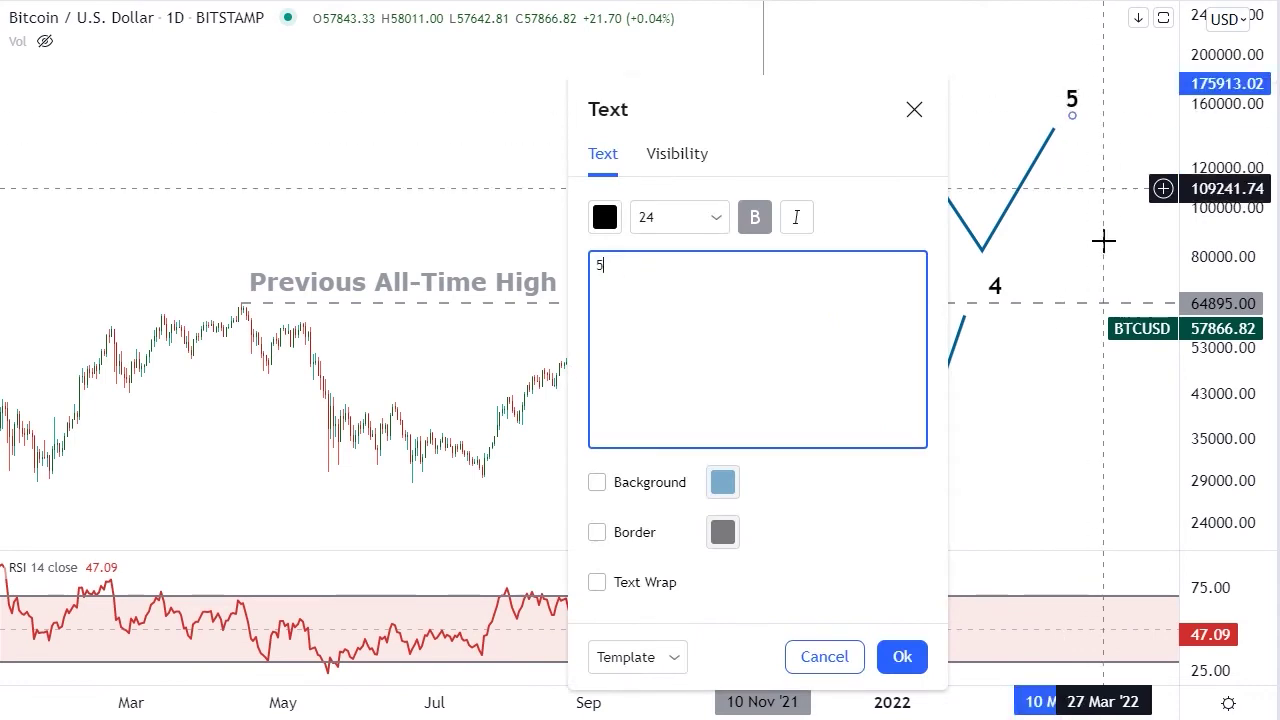
left_click(922, 652)
Delete the rising zigzag path below the candles and its green ellipse
left_click(945, 384)
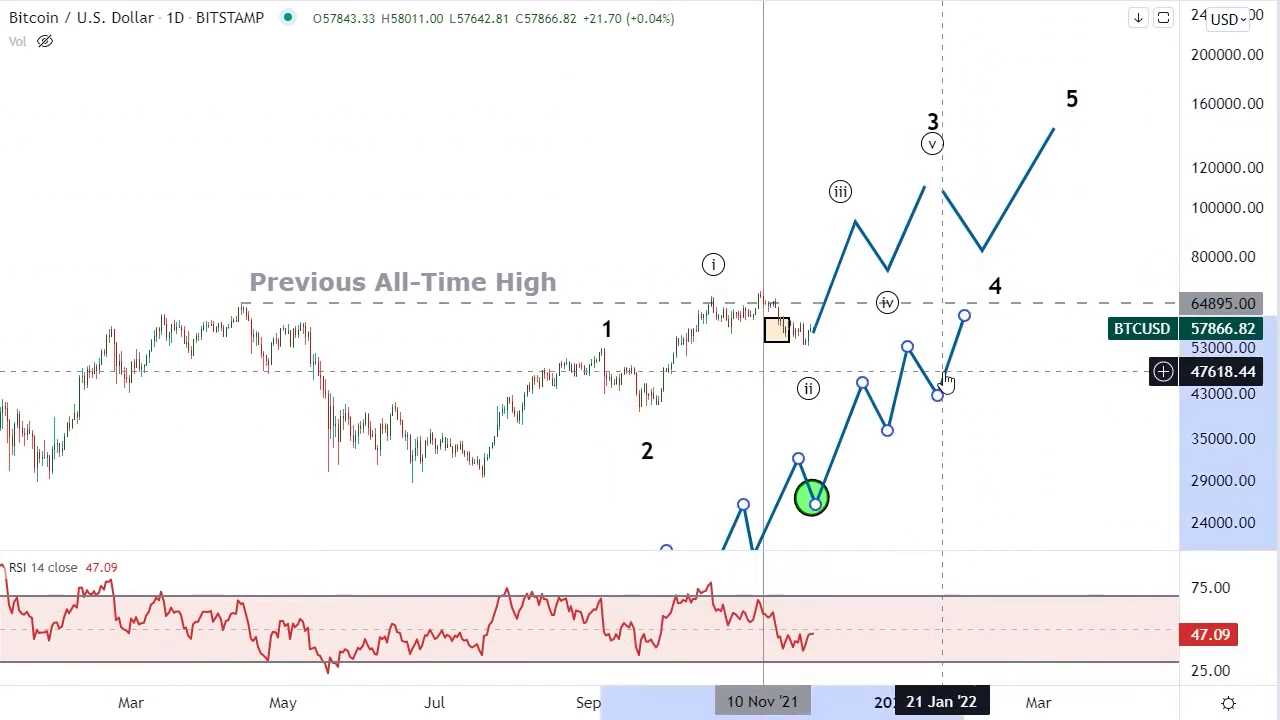
key("Delete")
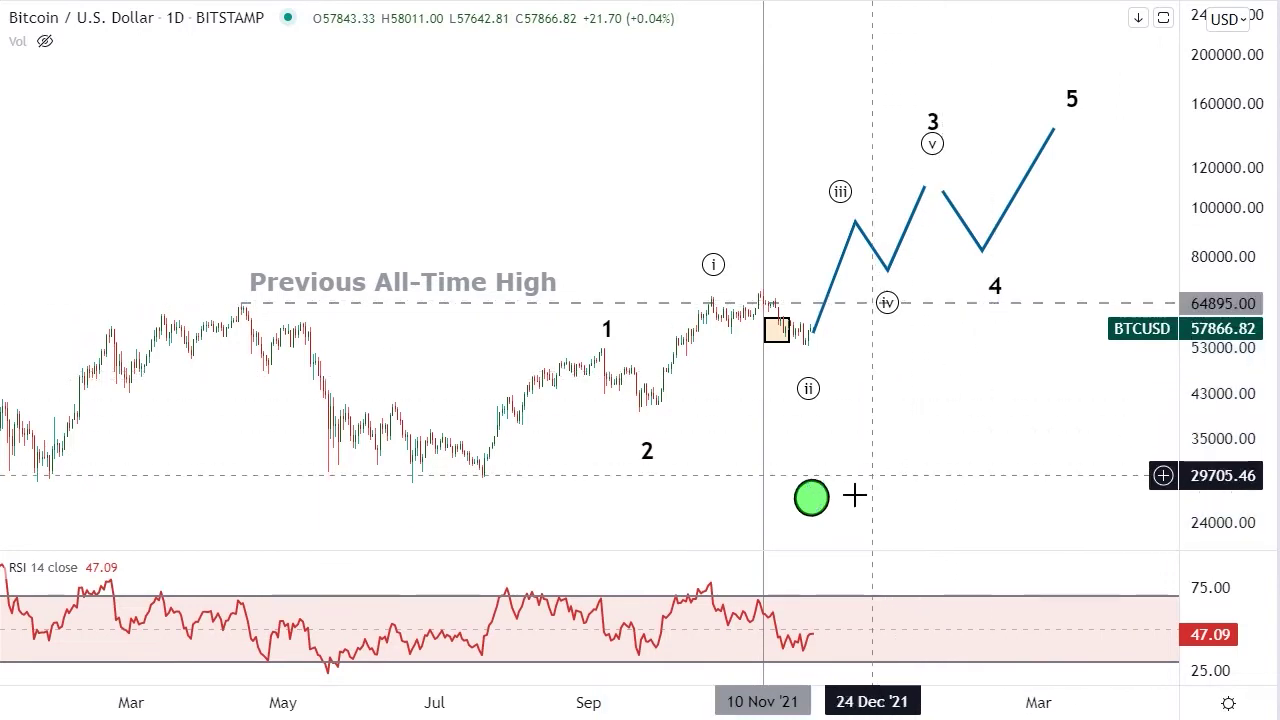
left_click(812, 497)
key("Delete")
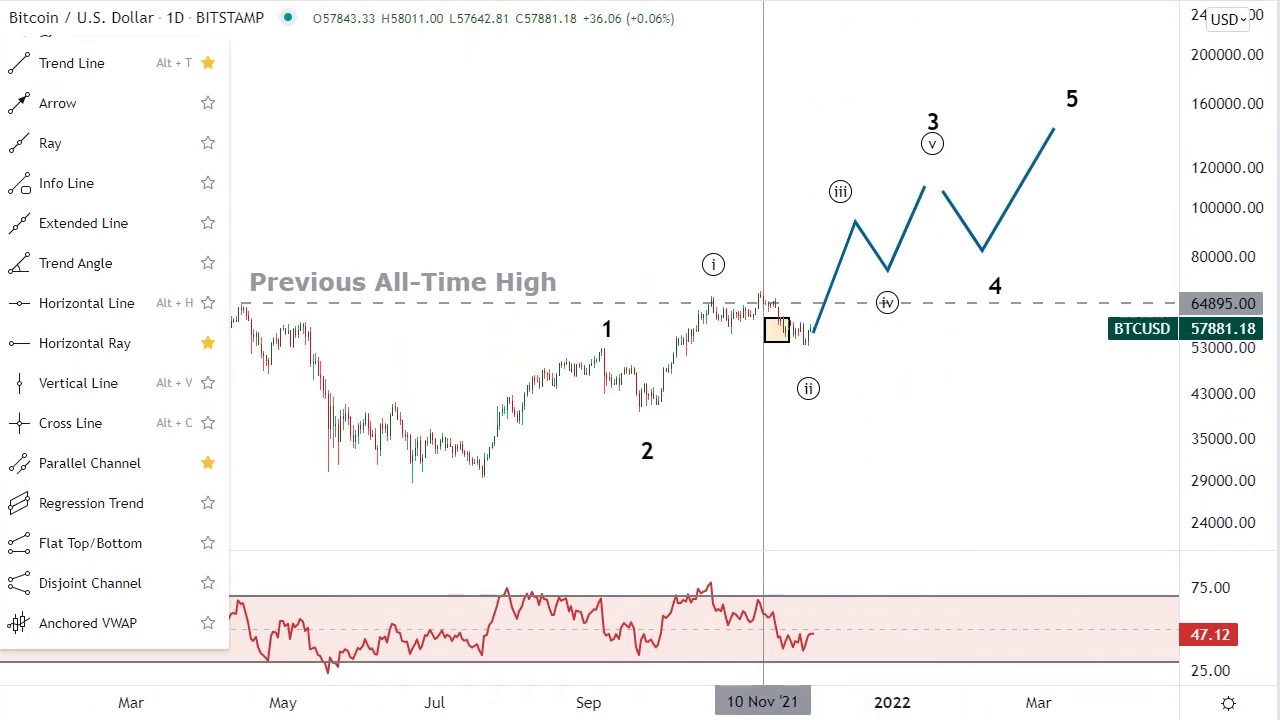
Draw a rising trend line from the July 2021 low along the September and late-November lows to about 98,000 in April 2022
left_click(37, 56)
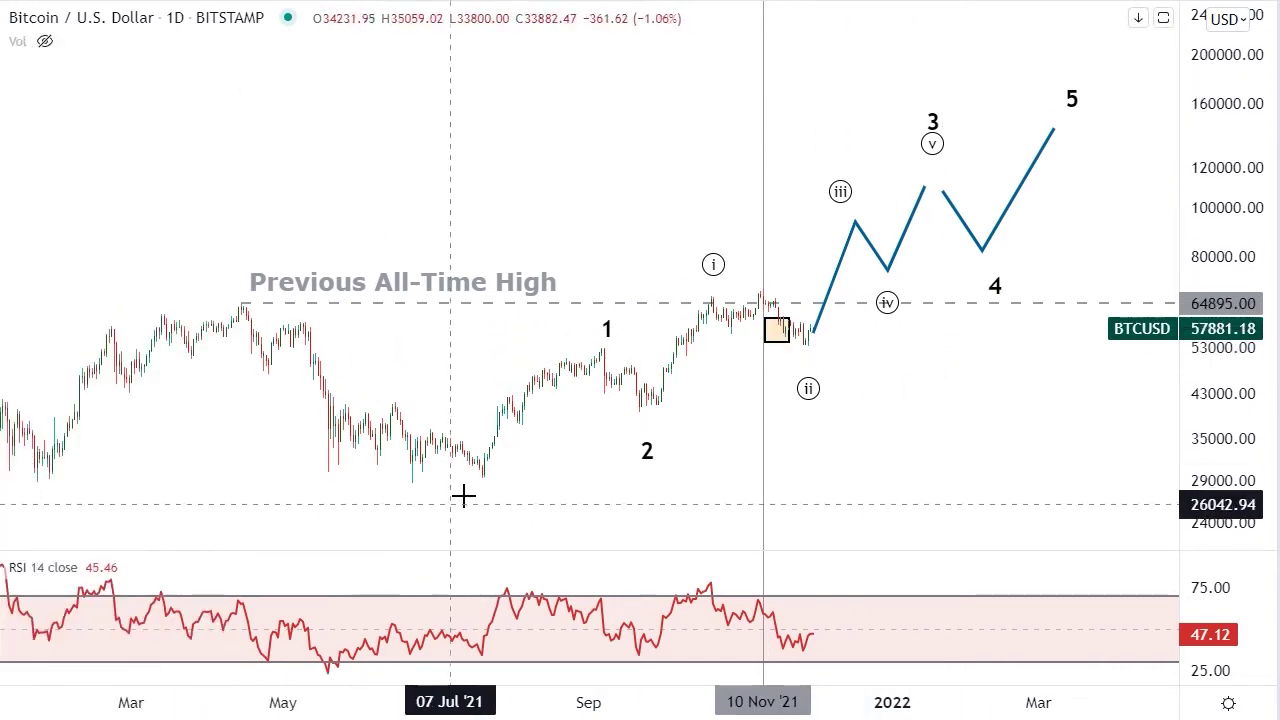
mouse_move(482, 478)
left_mouse_down()
mouse_move(1108, 331)
mouse_move(1266, 257)
mouse_move(1178, 252)
mouse_move(1137, 210)
left_mouse_up()
left_click(880, 430)
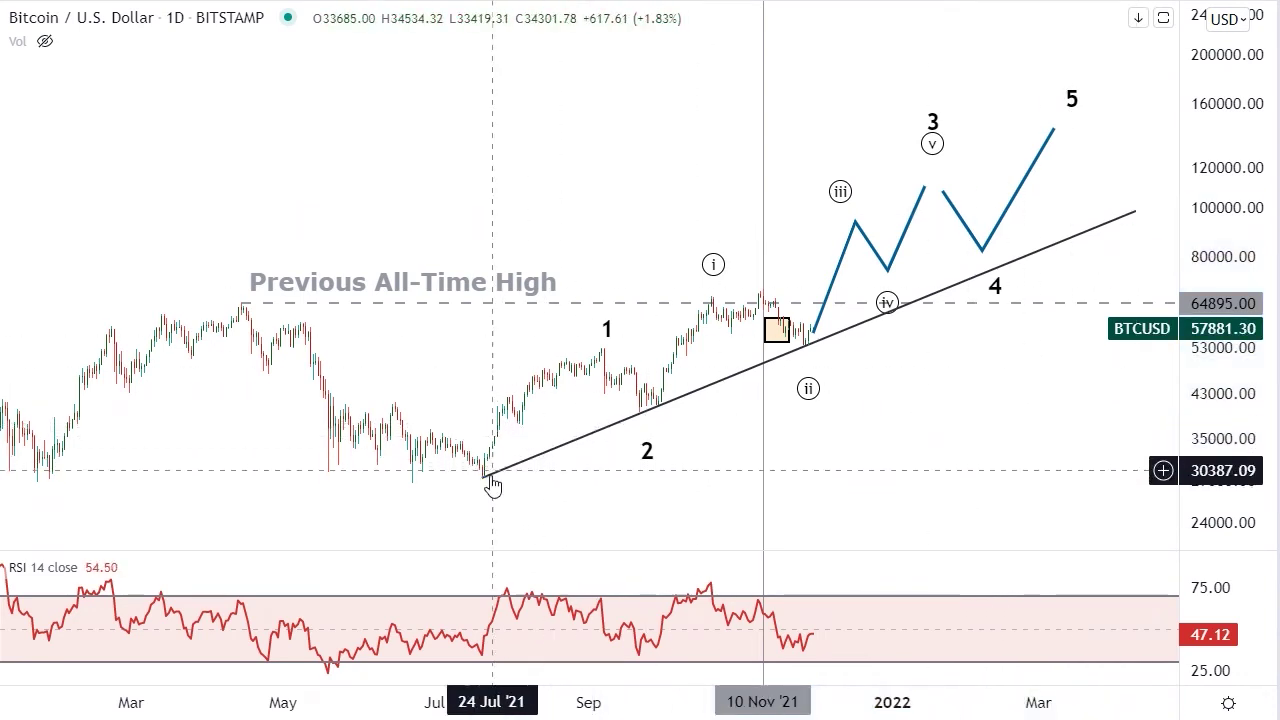
left_click(765, 298)
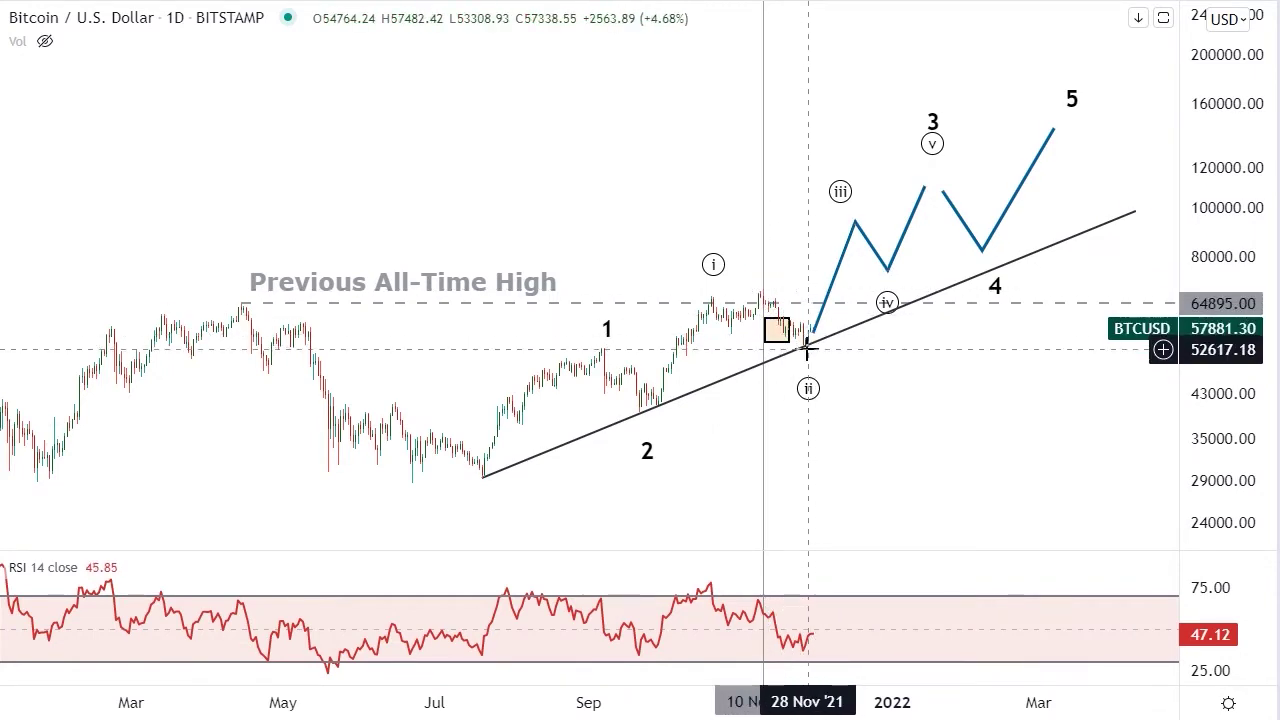
scroll(806, 347, "up", 2)
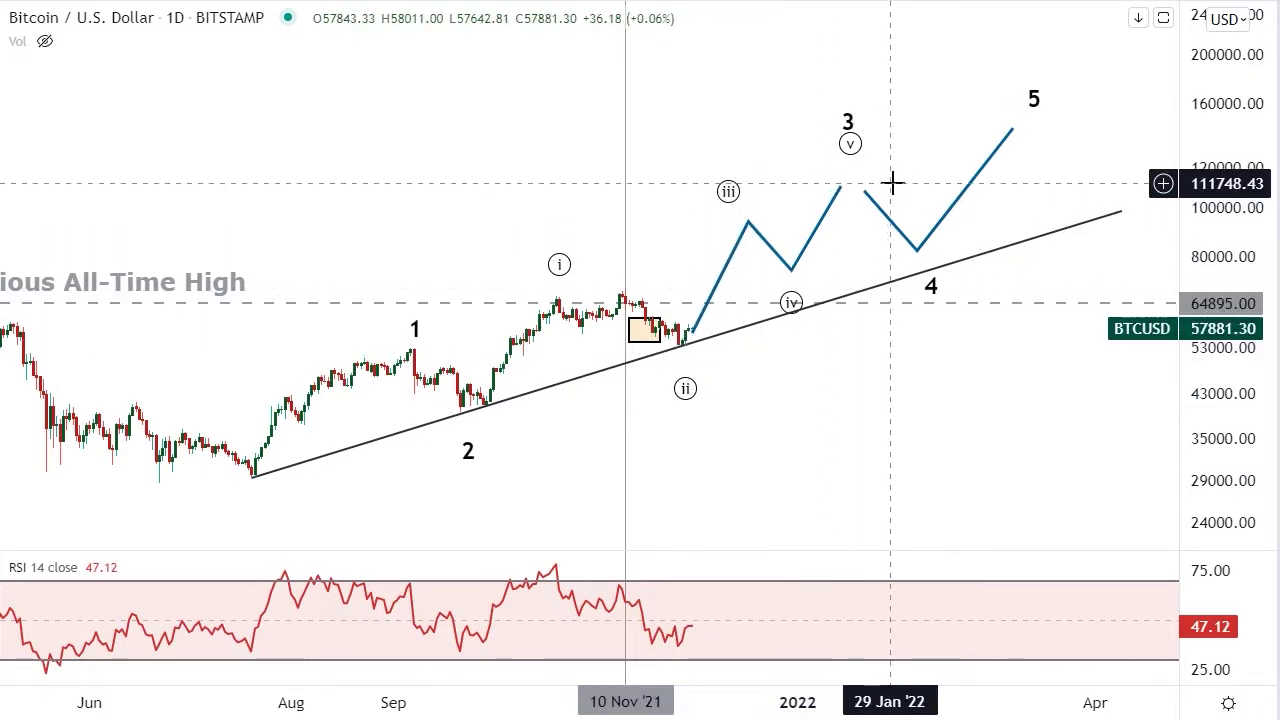
scroll(514, 340, "down", 3)
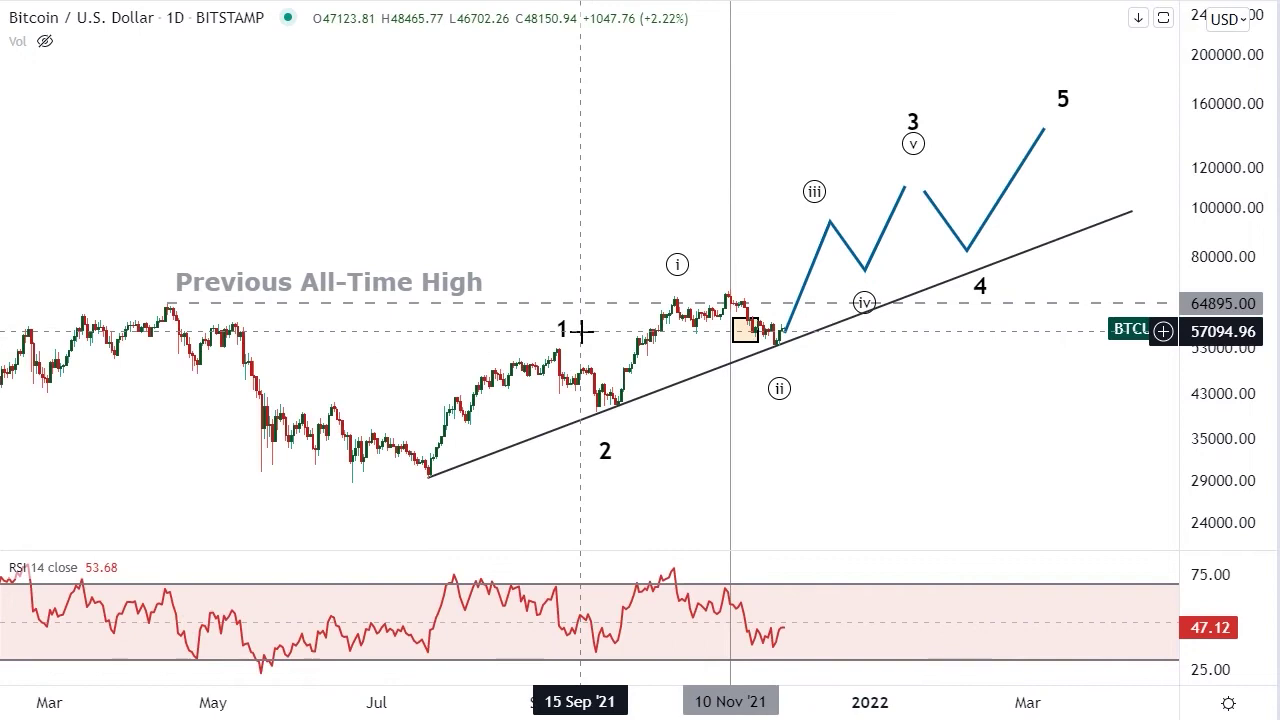
scroll(580, 332, "down", 2)
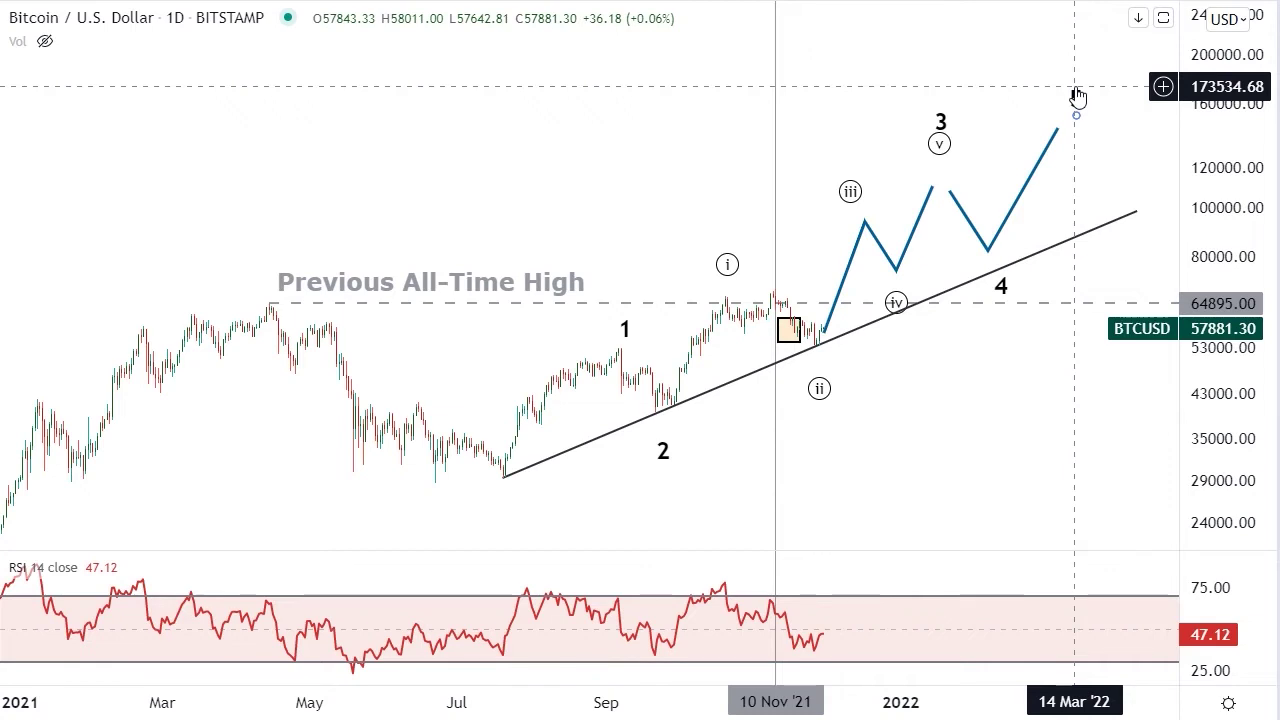
left_click_drag(1077, 96, 1077, 97)
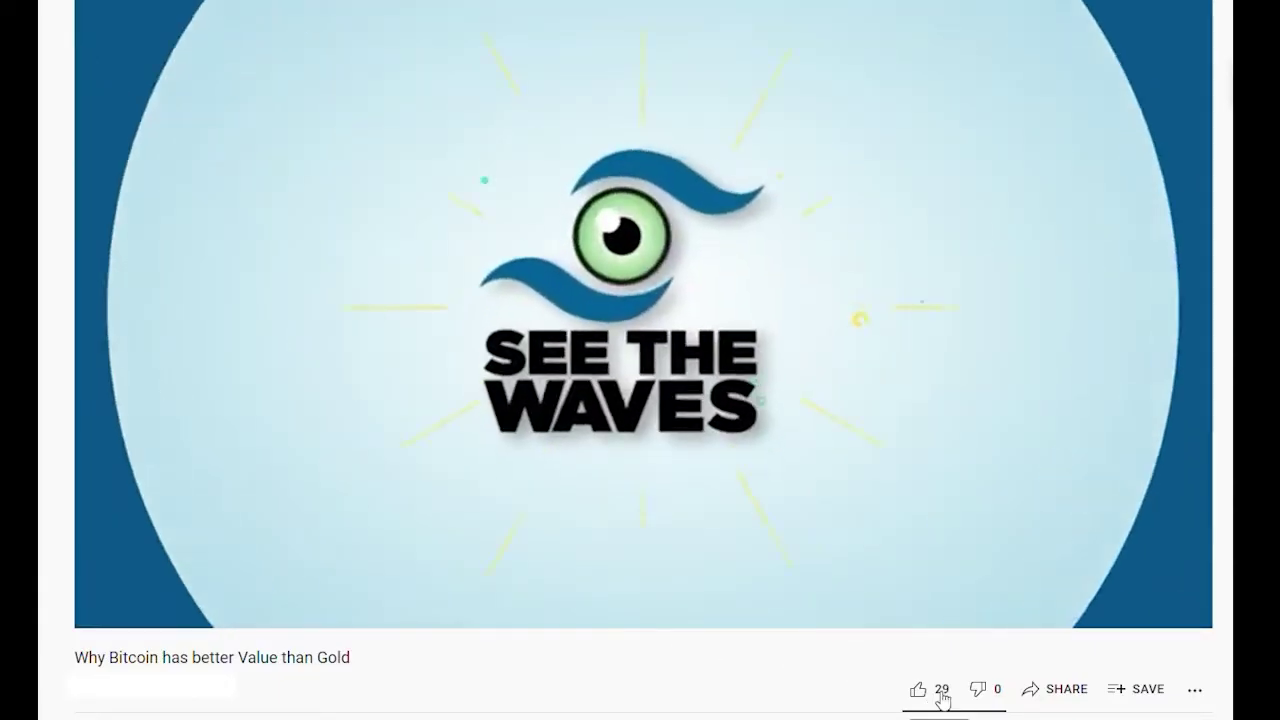
left_click(919, 692)
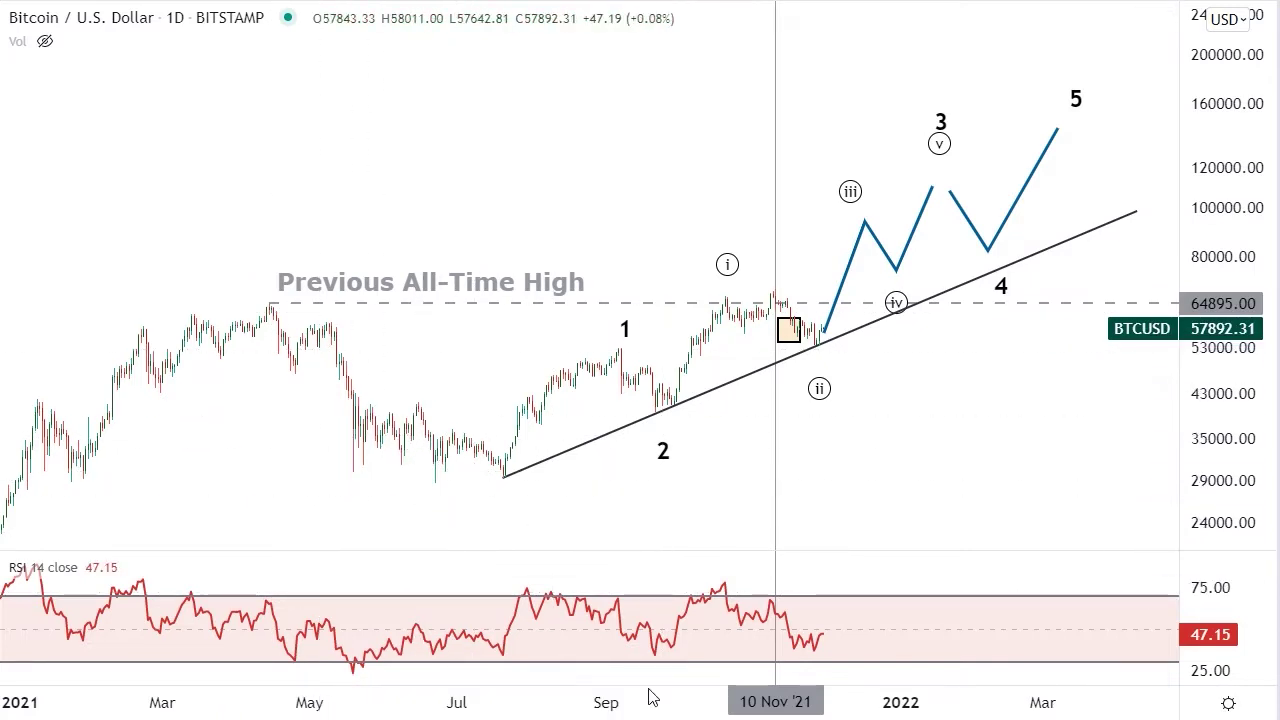
Handwrite "50%" in blue below the May to July lows and draw a falling curve along the decline from the April high
mouse_move(275, 478)
left_mouse_down()
mouse_move(243, 503)
mouse_move(296, 461)
mouse_move(310, 497)
mouse_move(315, 477)
mouse_move(414, 477)
mouse_move(380, 514)
mouse_move(434, 511)
left_mouse_up()
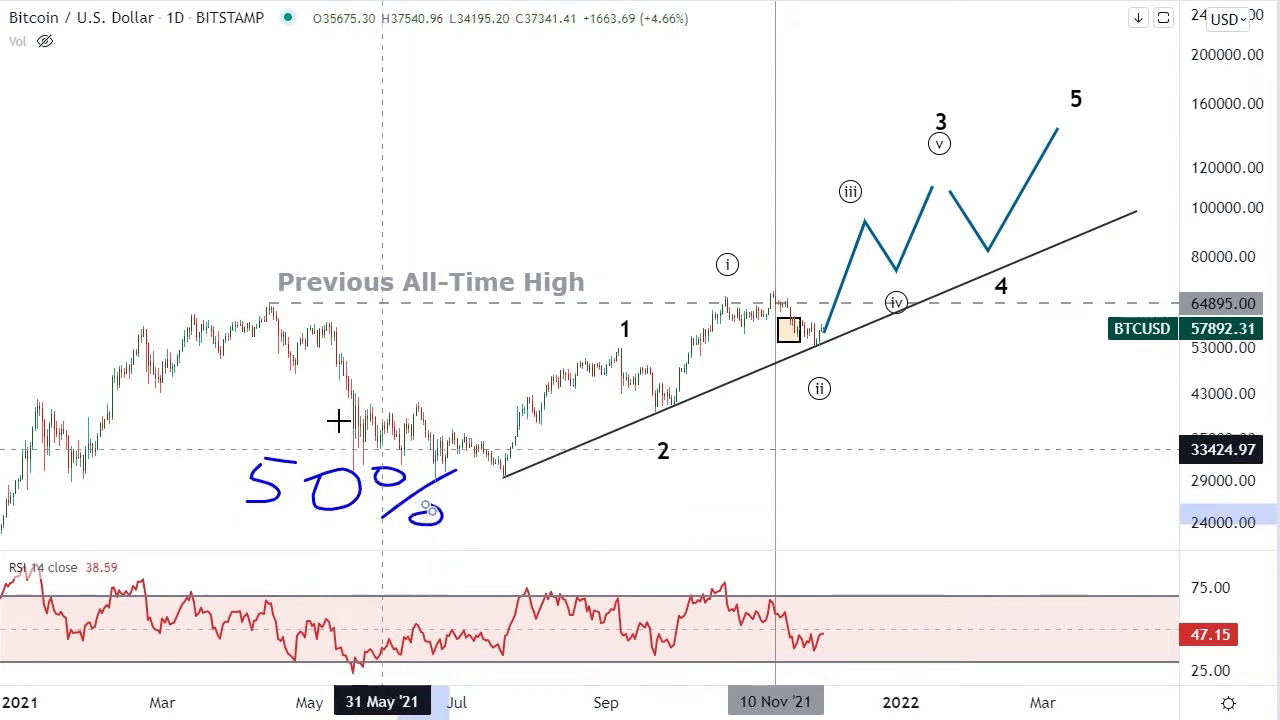
left_click_drag(283, 335, 455, 465)
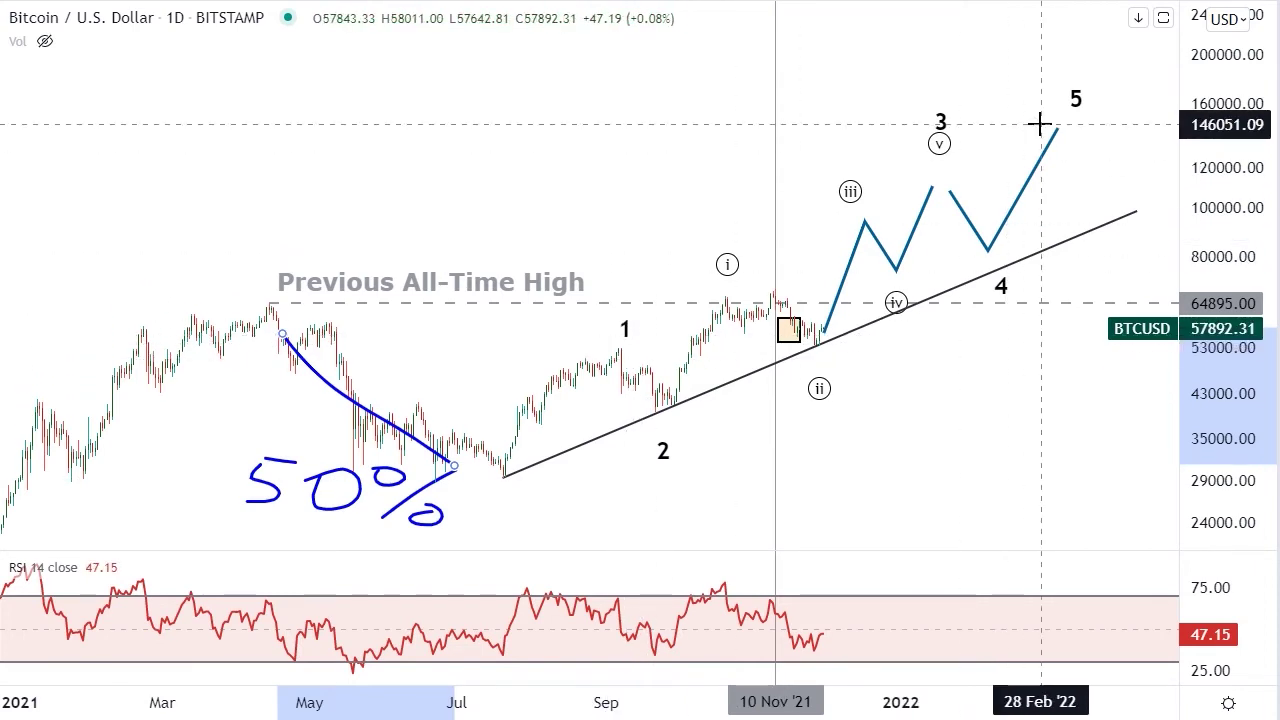
Handwrite a blue 2 below the July low, a 1 above the April high and a 3 above the 5 label
mouse_move(473, 513)
left_mouse_down()
mouse_move(478, 545)
mouse_move(525, 548)
left_mouse_up()
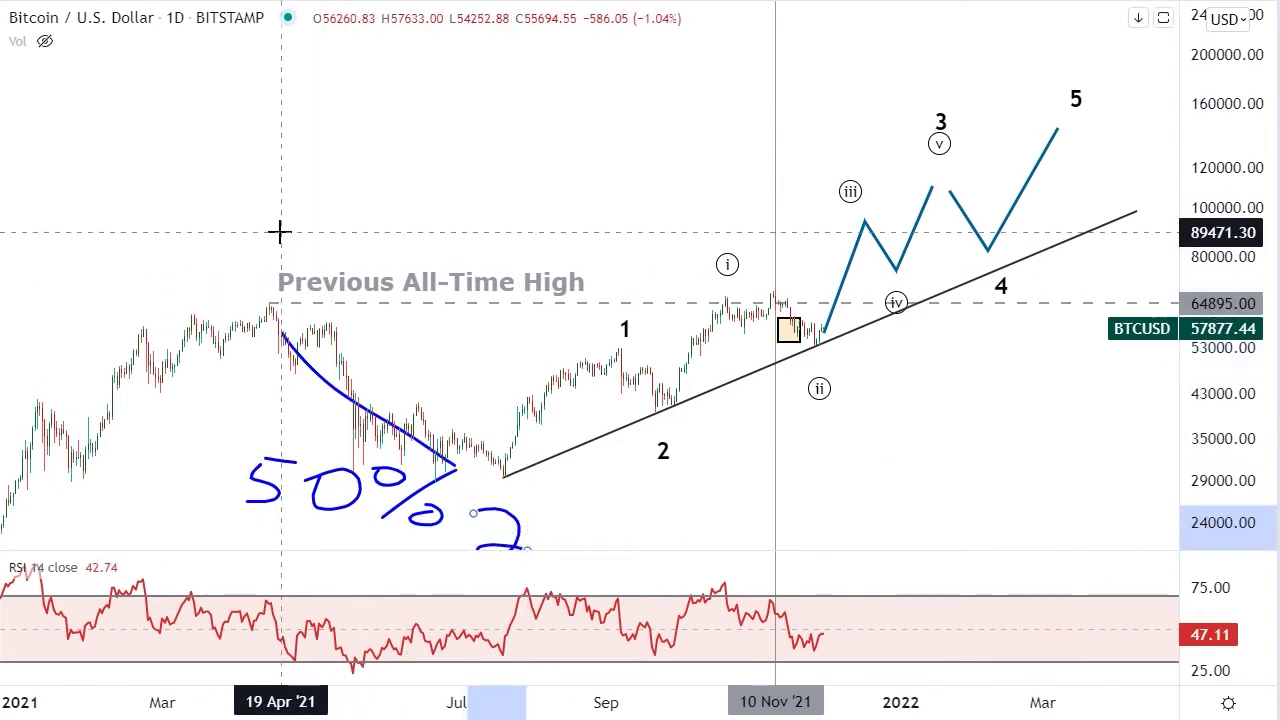
left_click_drag(281, 237, 279, 278)
mouse_move(1058, 32)
left_mouse_down()
mouse_move(1086, 32)
mouse_move(1030, 72)
left_mouse_up()
Draw a falling blue curve after the projected March high, handwrite a 4 at its end, and circle the 5 label
mouse_move(1102, 128)
left_mouse_down()
mouse_move(1137, 150)
mouse_move(1163, 245)
mouse_move(1157, 310)
left_mouse_up()
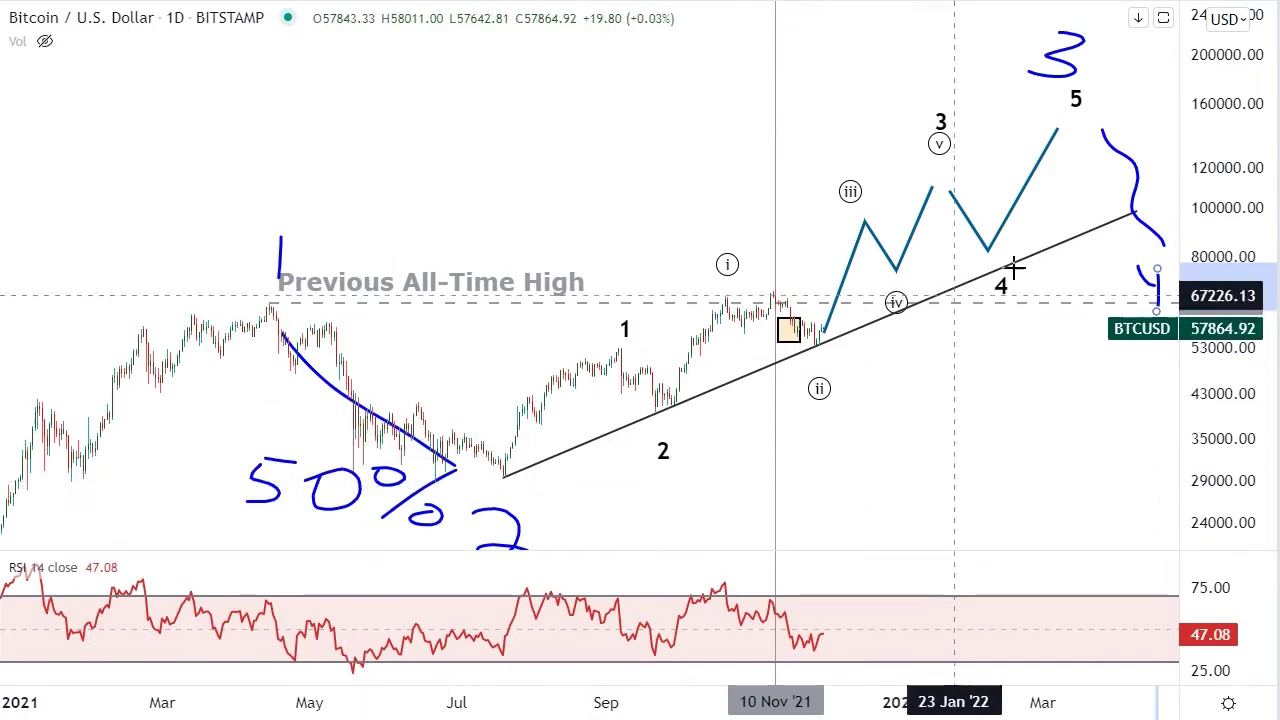
mouse_move(1105, 85)
left_mouse_down()
mouse_move(1060, 79)
mouse_move(1087, 113)
mouse_move(1106, 94)
mouse_move(1098, 86)
left_mouse_up()
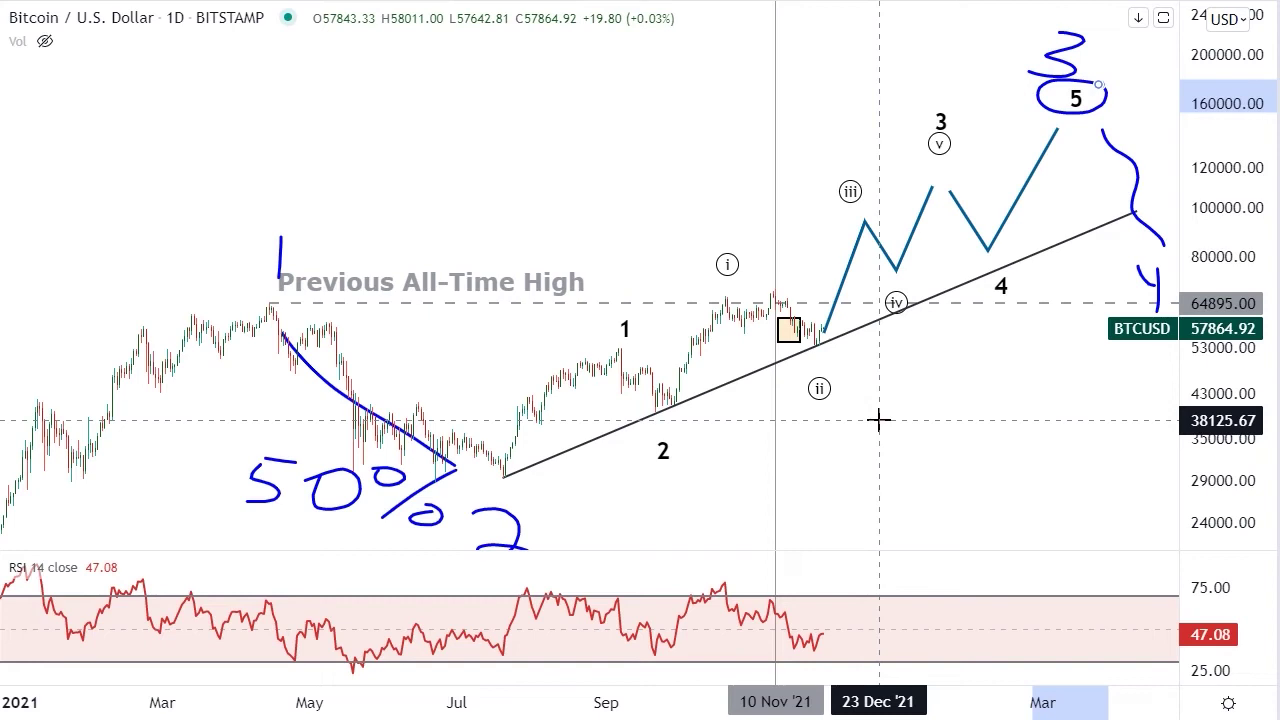
scroll(809, 429, "up", 2)
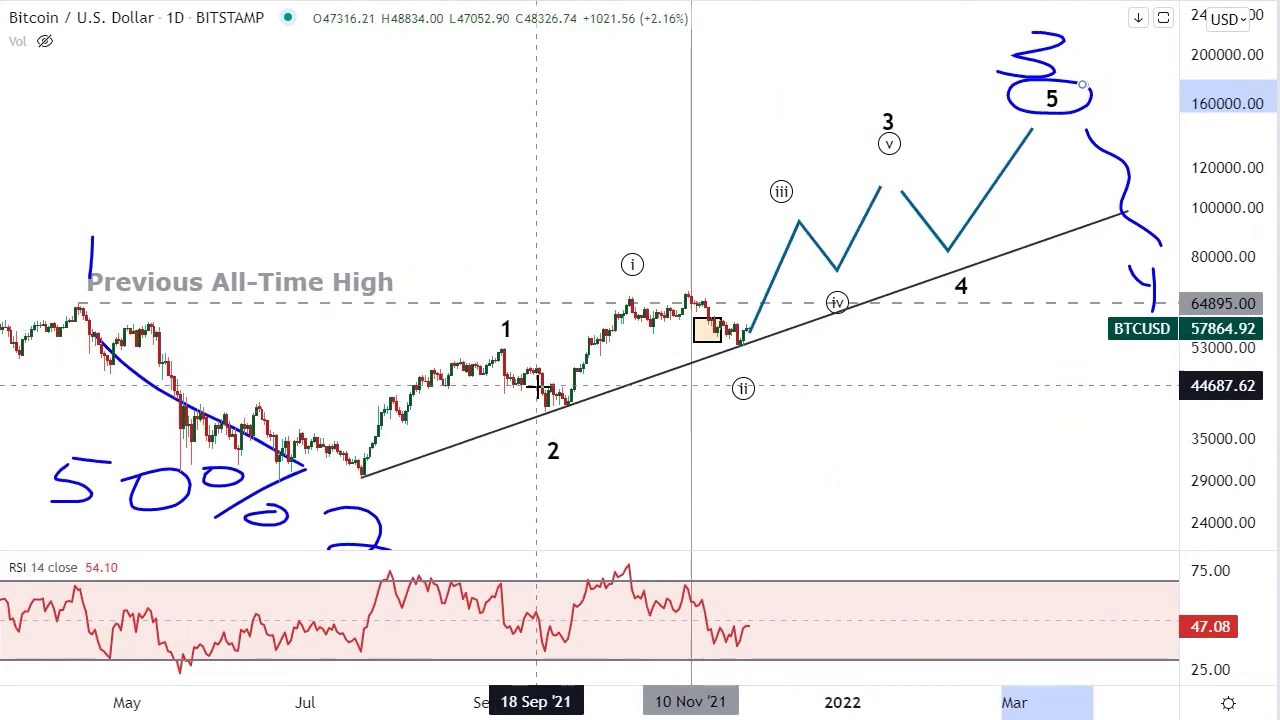
Measure the price decline from the early-September high at wave 1 to the late-September low above the 2 label
left_click(2, 243)
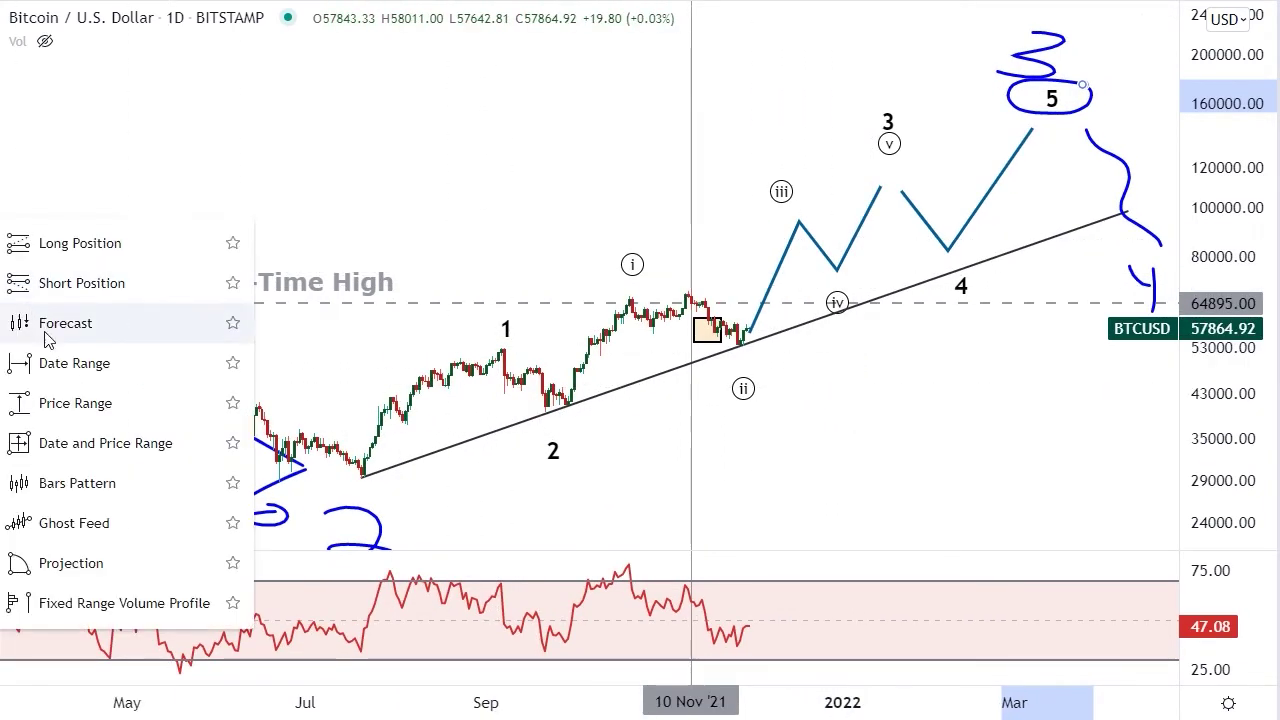
left_click(75, 403)
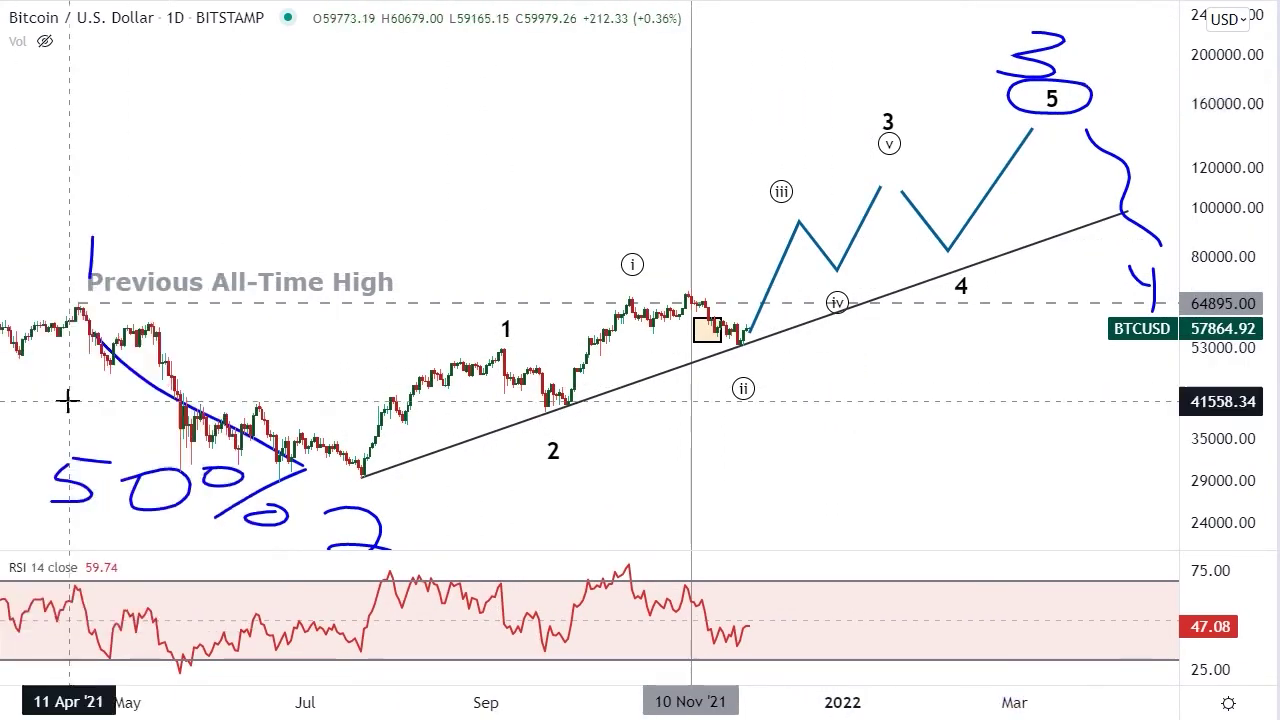
left_click(501, 345)
left_click(559, 412)
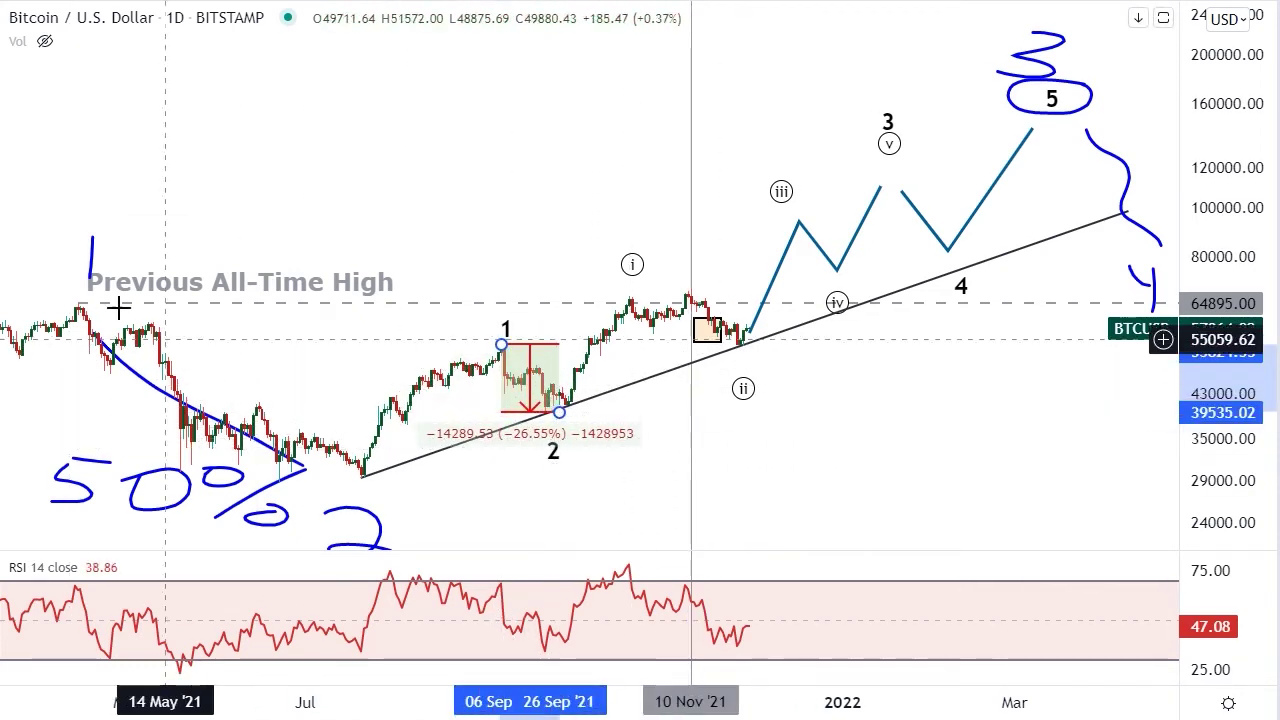
Measure the price decline from the 22 October high at wave i to the late-November low above the ii label
left_click(718, 289)
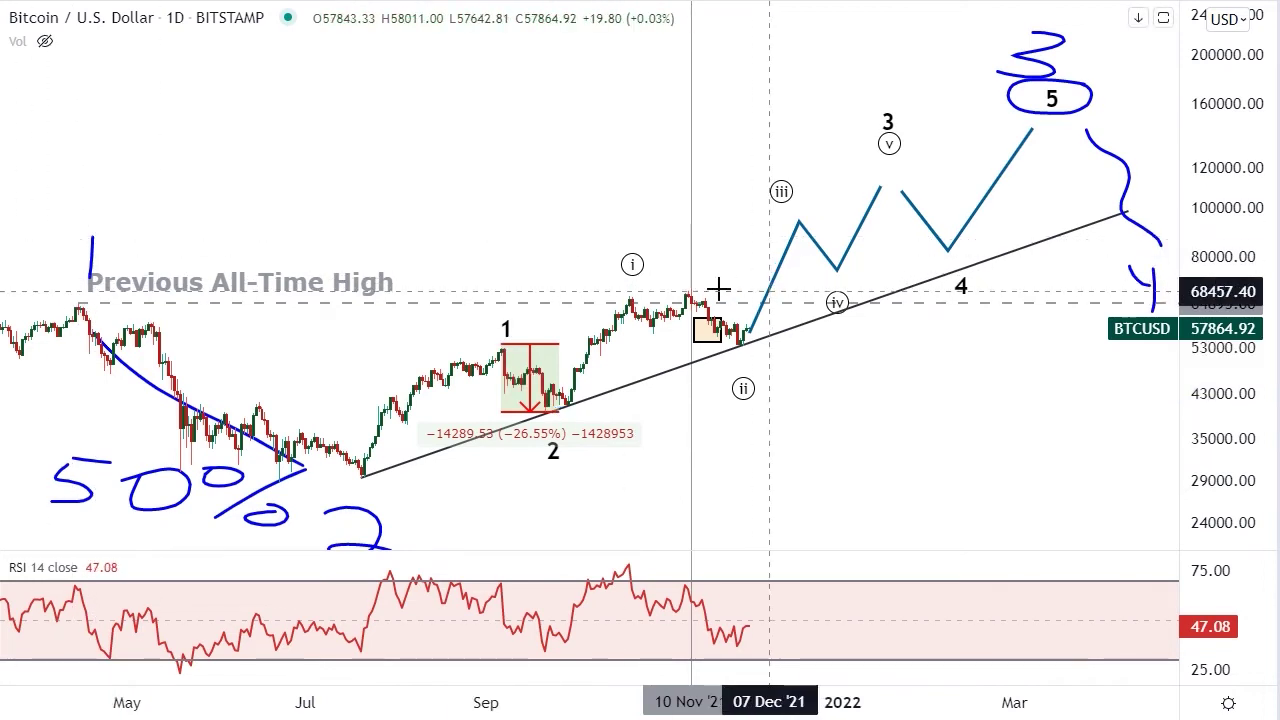
left_click(634, 296)
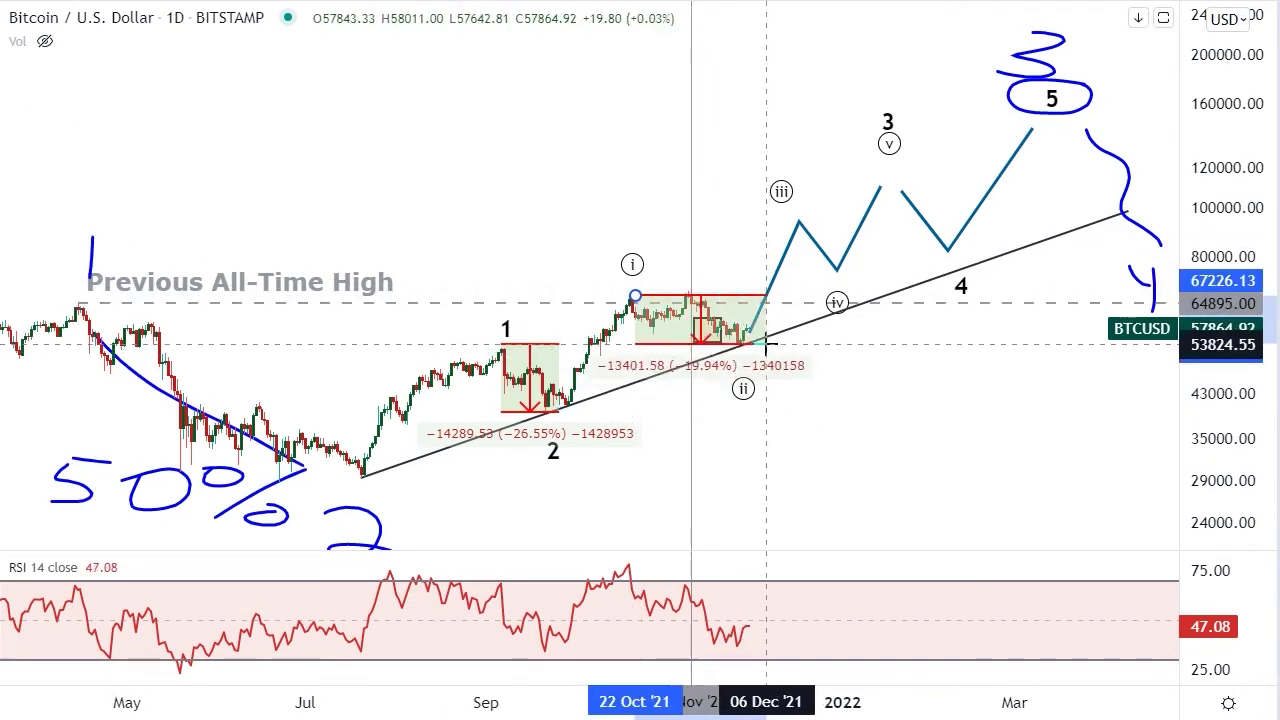
left_click(764, 346)
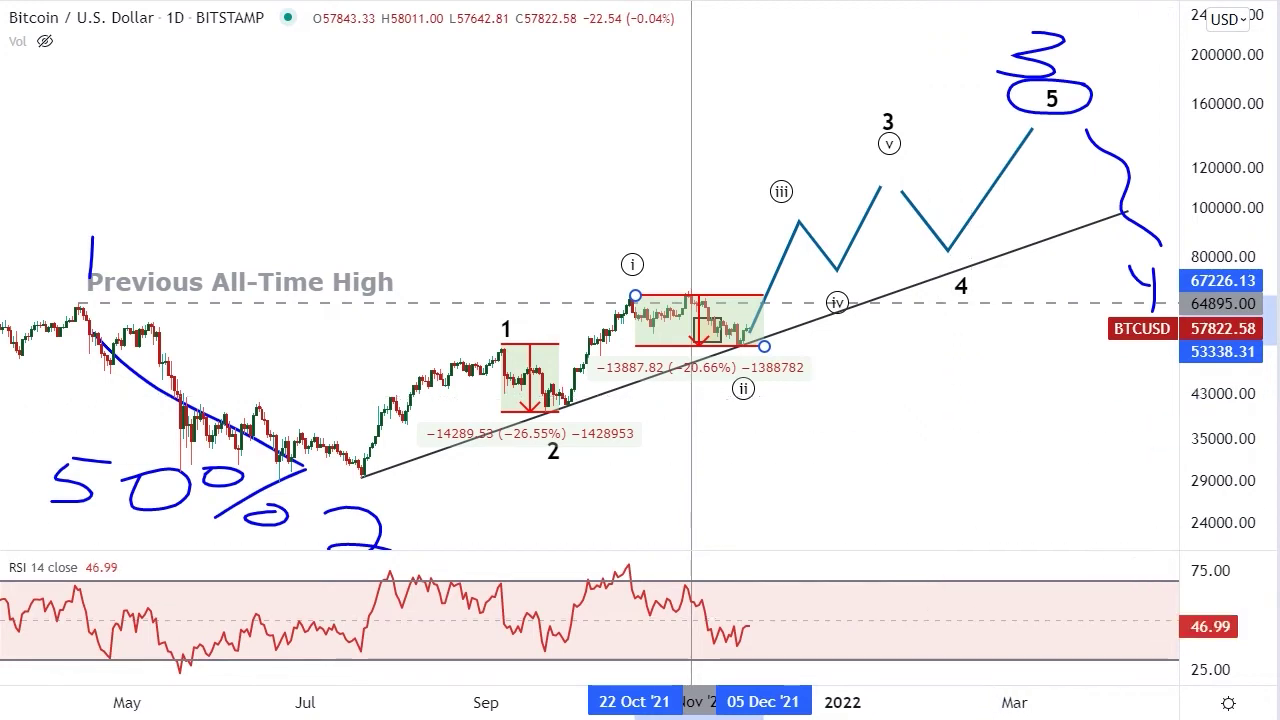
Circle the 4 label in blue and mark the projected decline from wave 3 to wave 4
mouse_move(985, 268)
left_mouse_down()
mouse_move(917, 263)
mouse_move(975, 309)
mouse_move(1000, 265)
mouse_move(966, 262)
left_mouse_up()
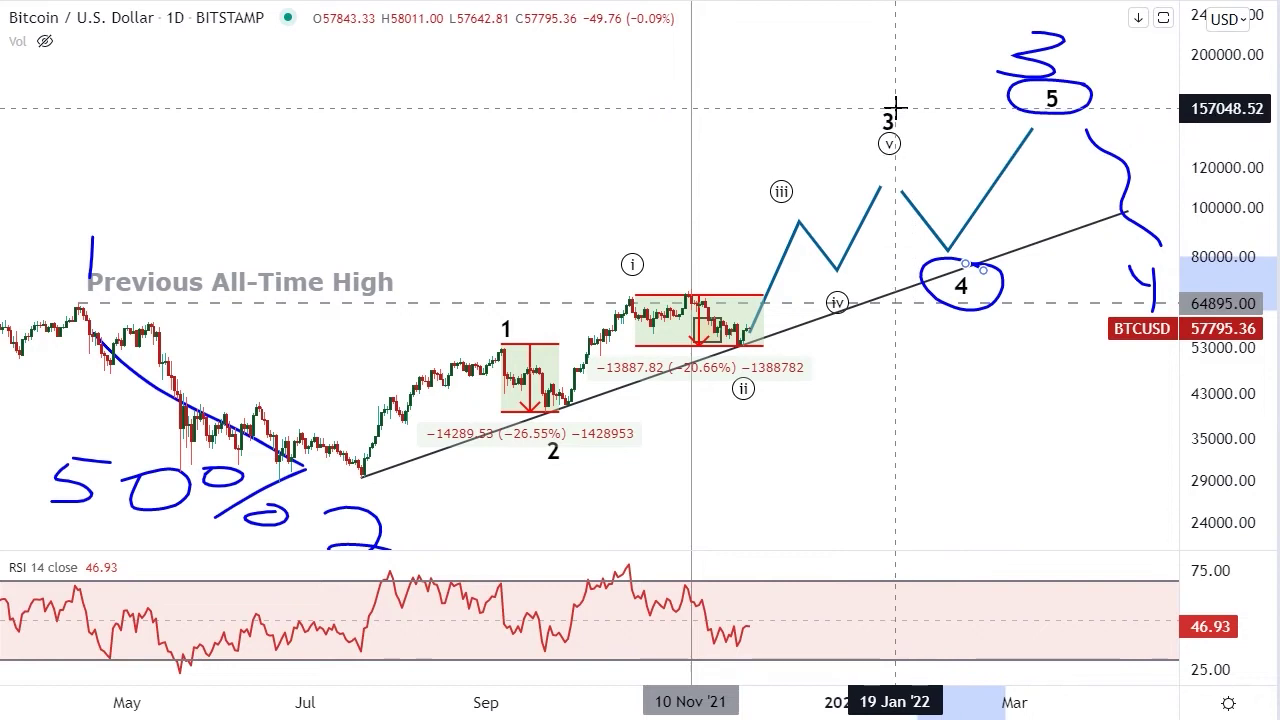
mouse_move(889, 173)
left_mouse_down()
mouse_move(930, 168)
mouse_move(921, 207)
mouse_move(953, 229)
mouse_move(961, 268)
left_mouse_up()
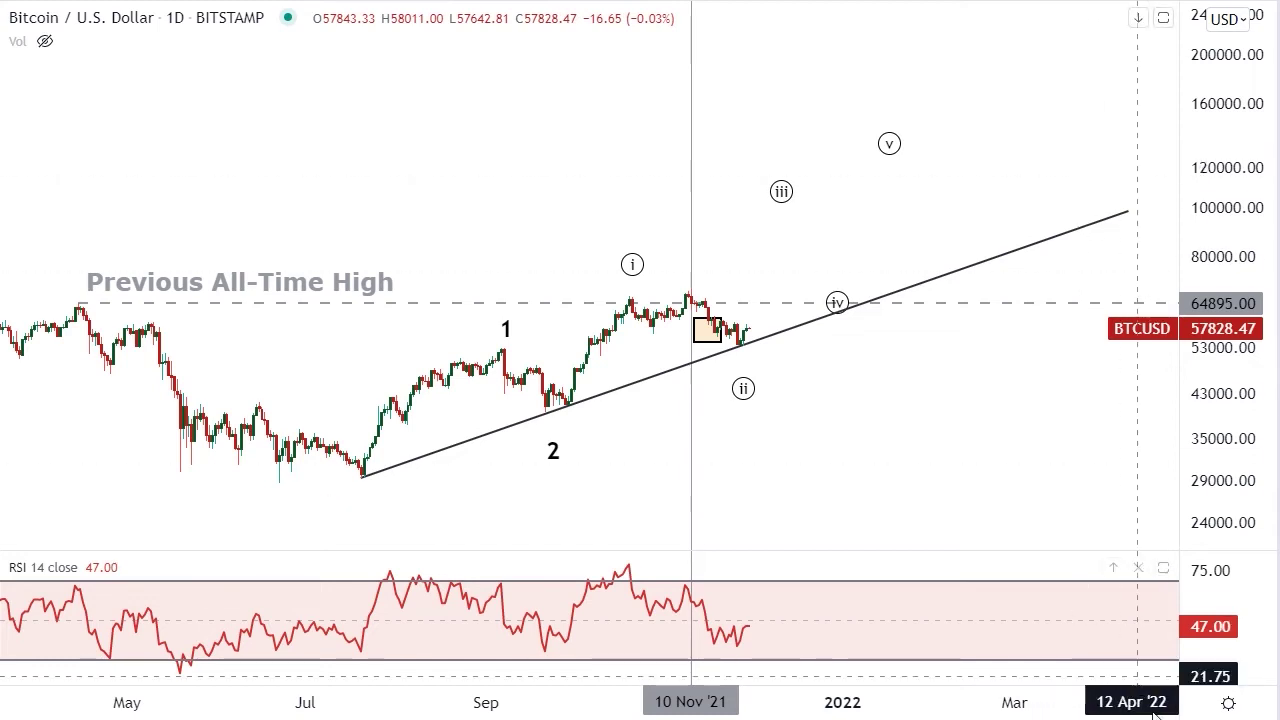
left_click(1198, 668)
scroll(1057, 371, "up", 3)
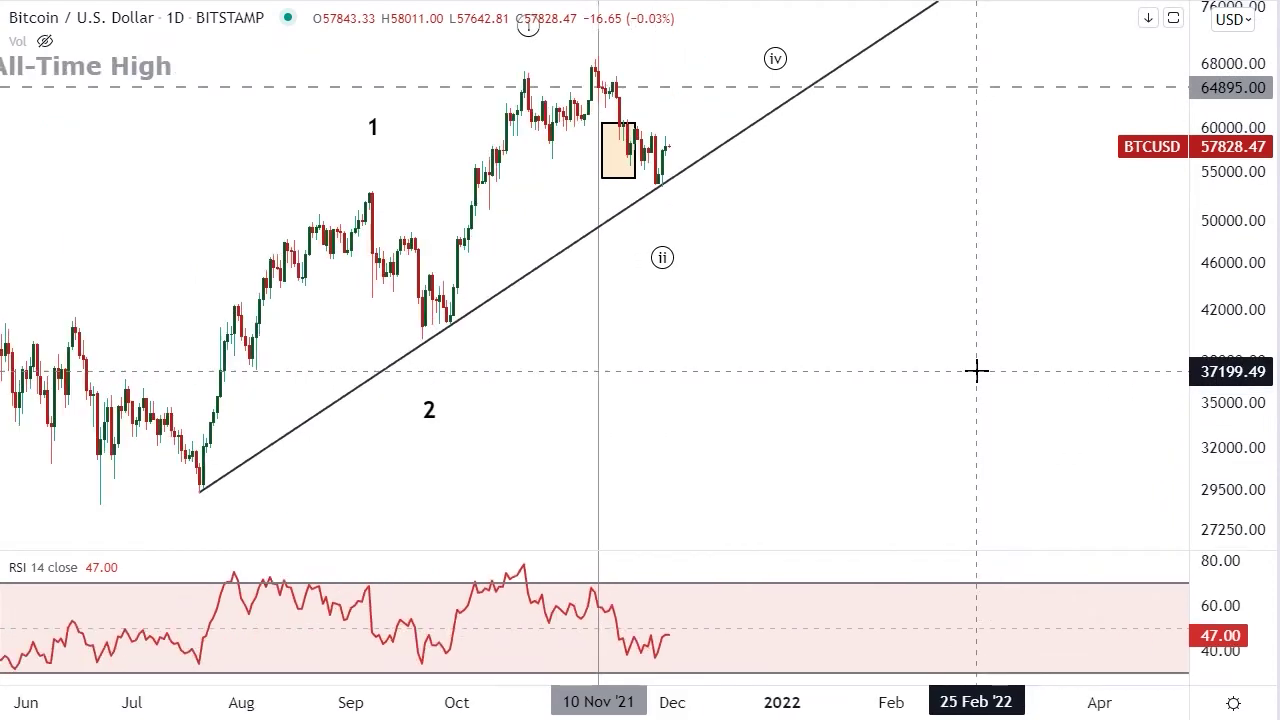
left_click_drag(1232, 195, 1233, 235)
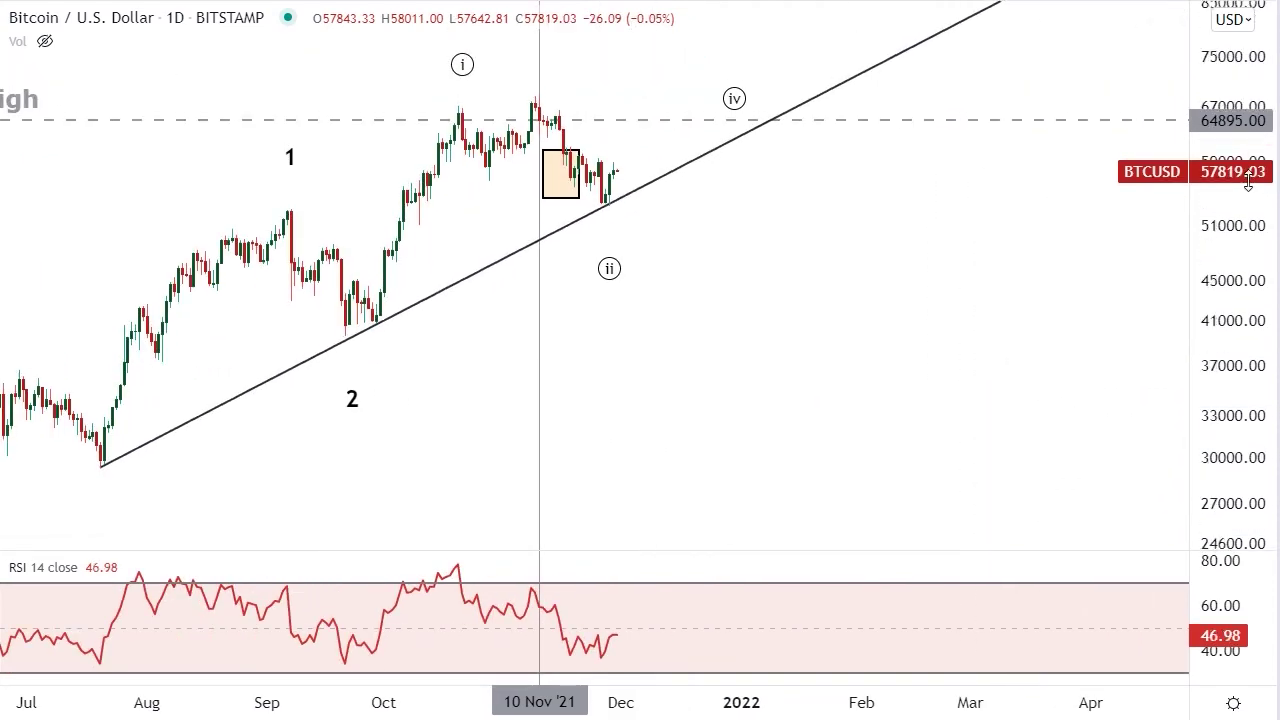
left_click(810, 440)
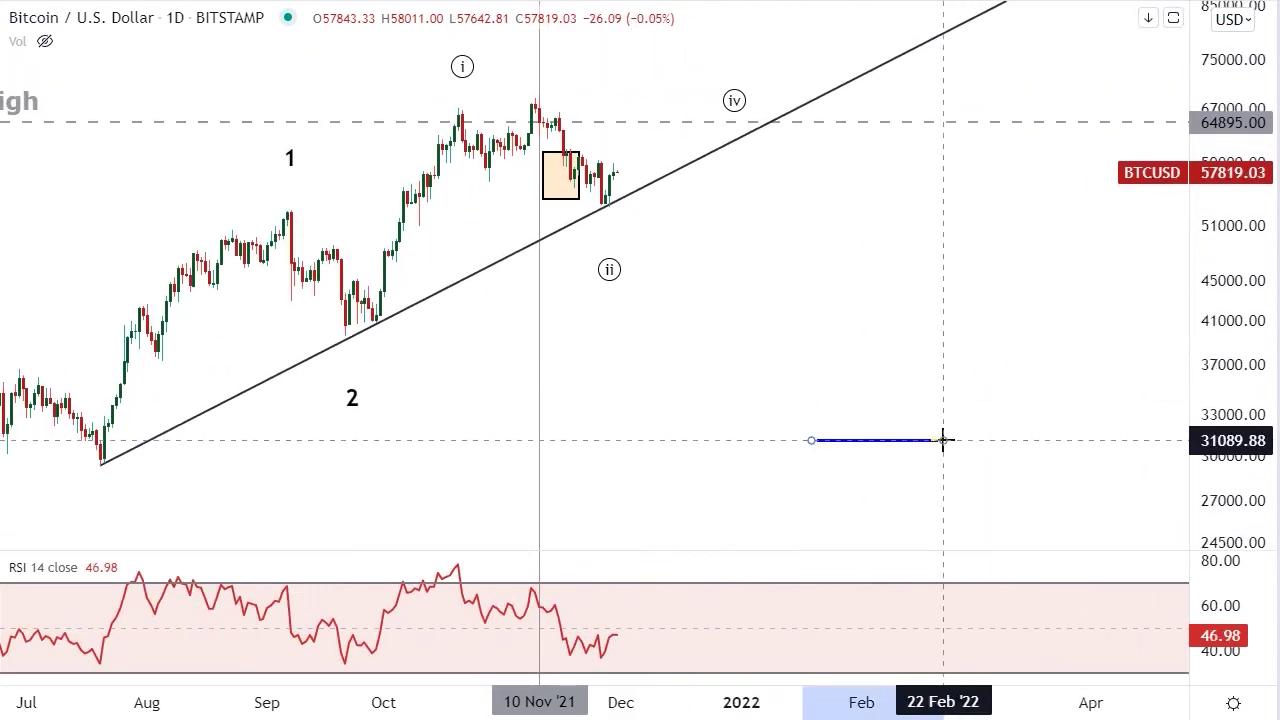
key("Escape")
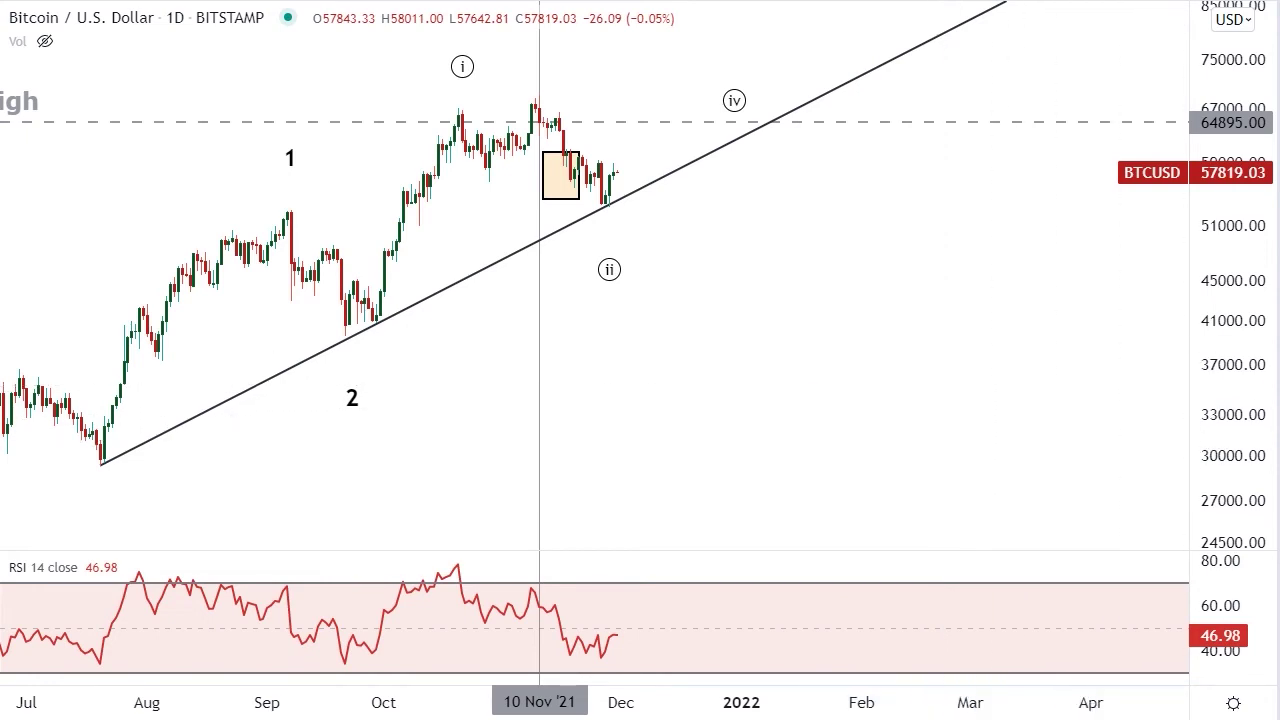
Draw a light-blue rectangle around the candles from about 31 October to 2 November 2021, between about 59,400 and 64,700
scroll(880, 331, "up", 1)
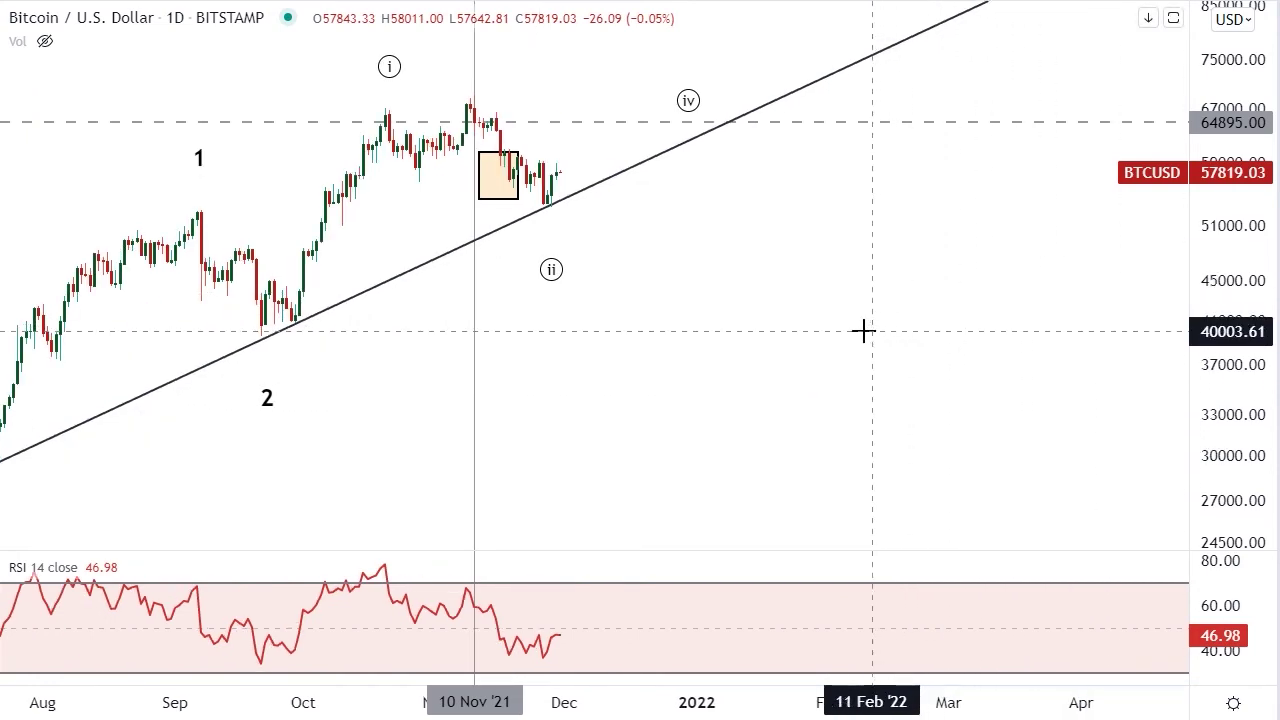
left_click(474, 300)
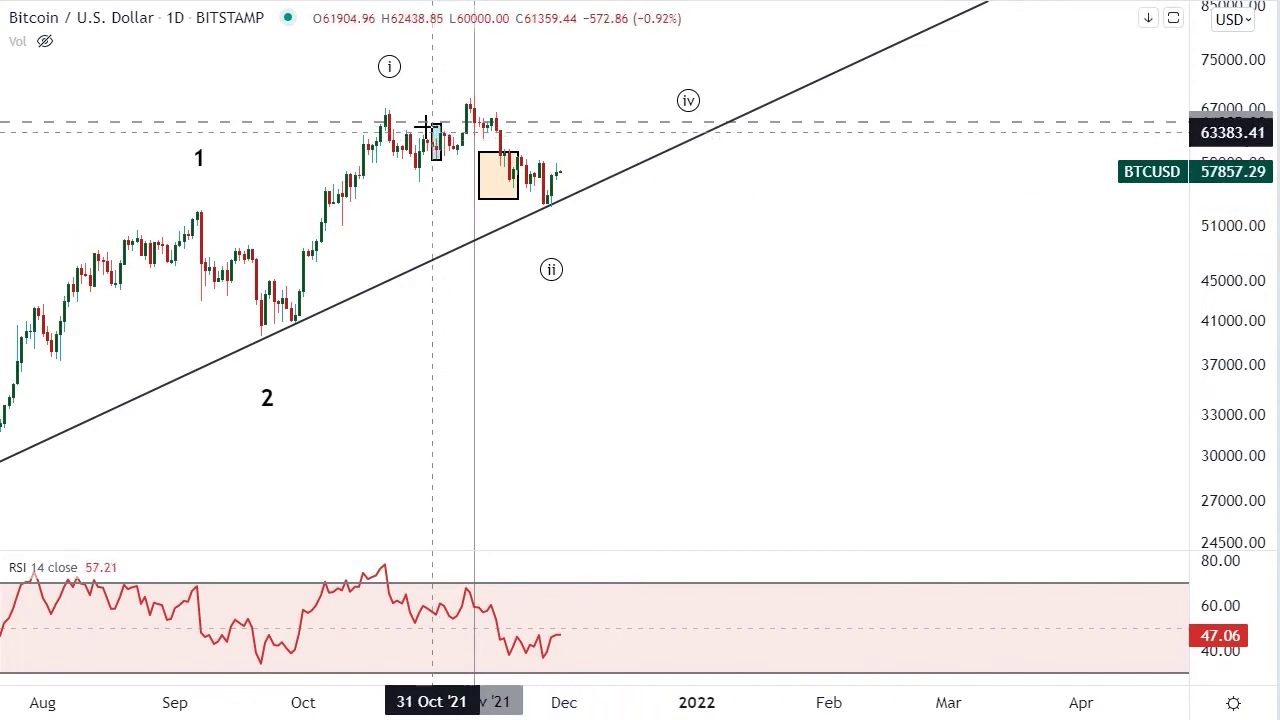
left_click(645, 311)
left_click(872, 311)
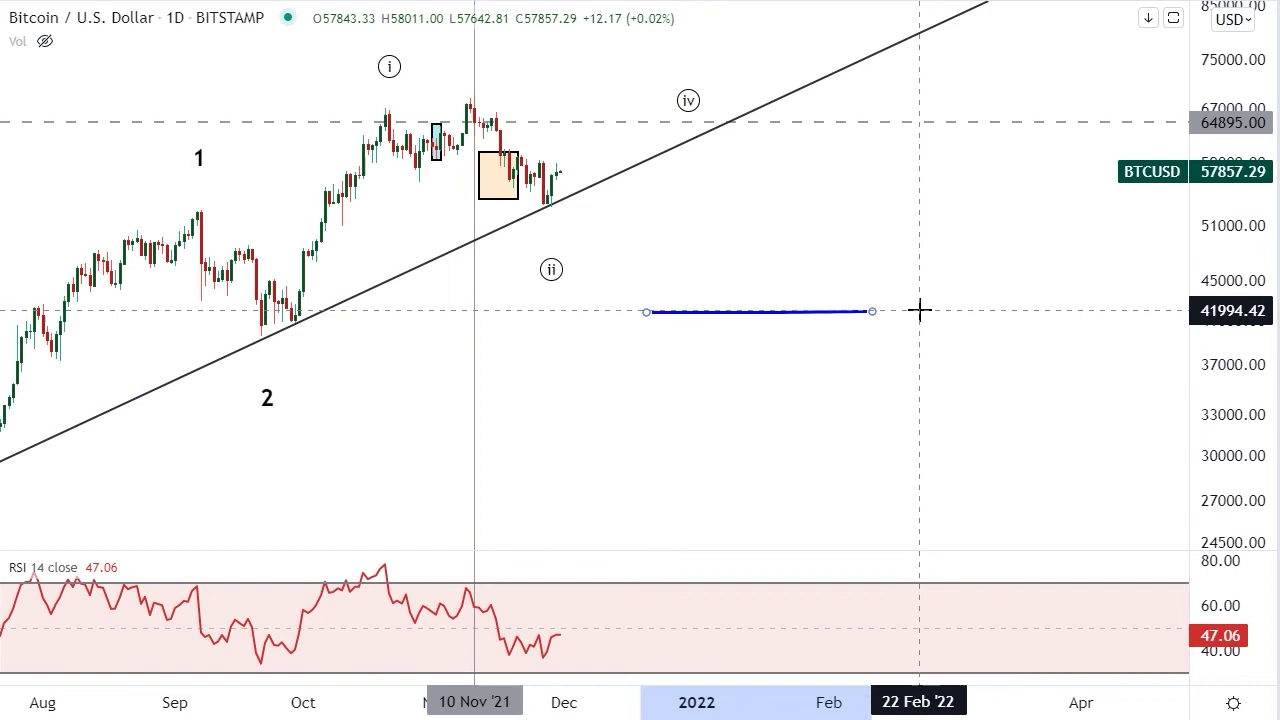
key("Delete")
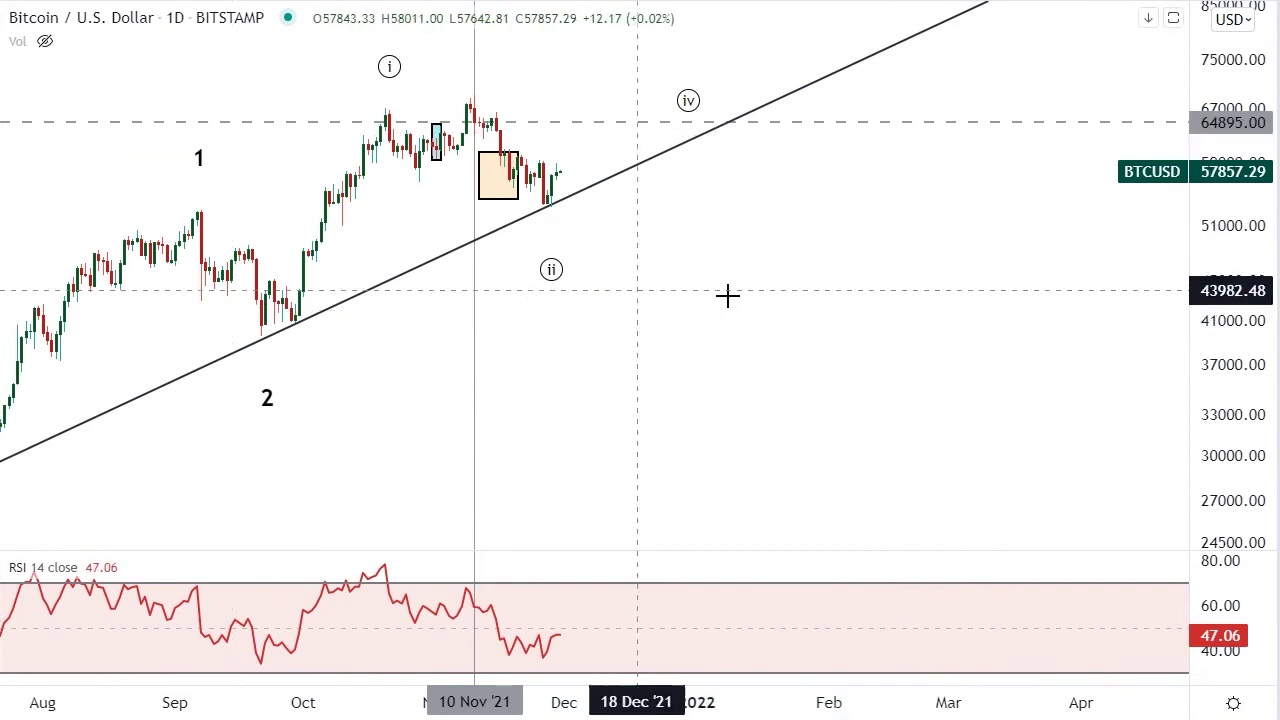
Switch the BTCUSD chart from the daily to the 4-hour interval
left_click_drag(800, 350, 1014, 363)
scroll(1014, 363, "up", 3)
left_click_drag(760, 371, 1044, 390)
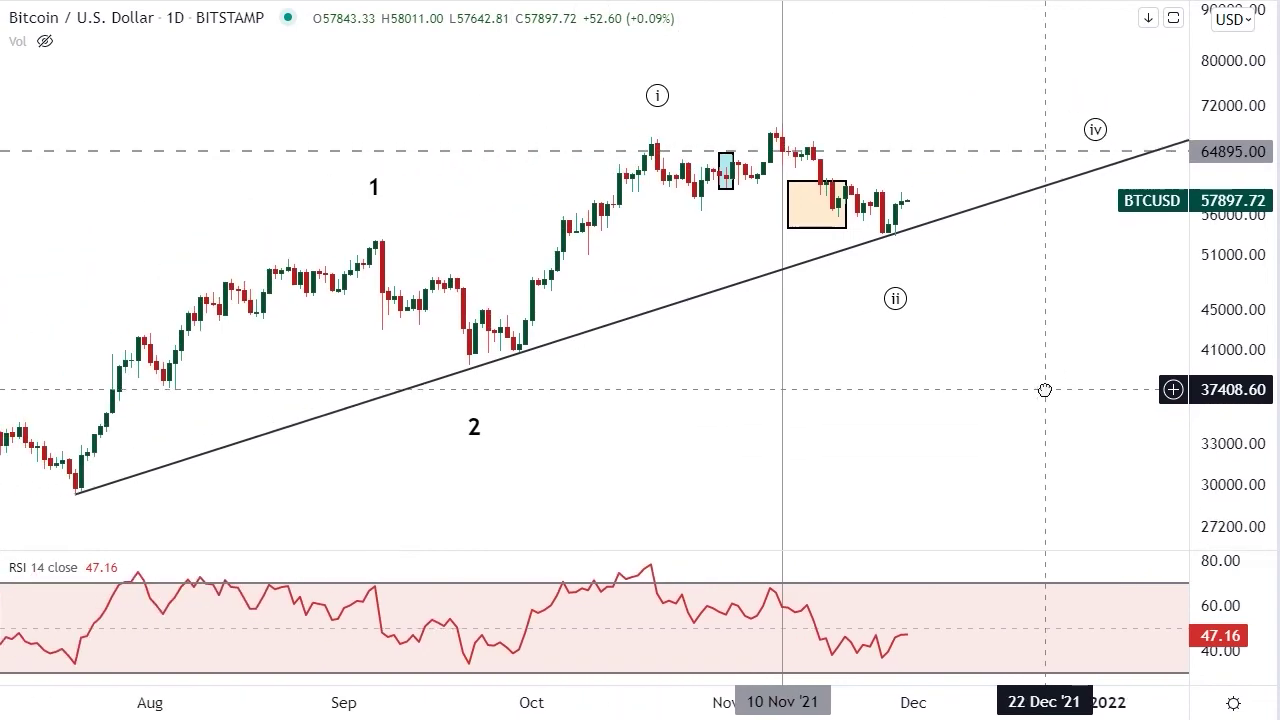
left_click(175, 18)
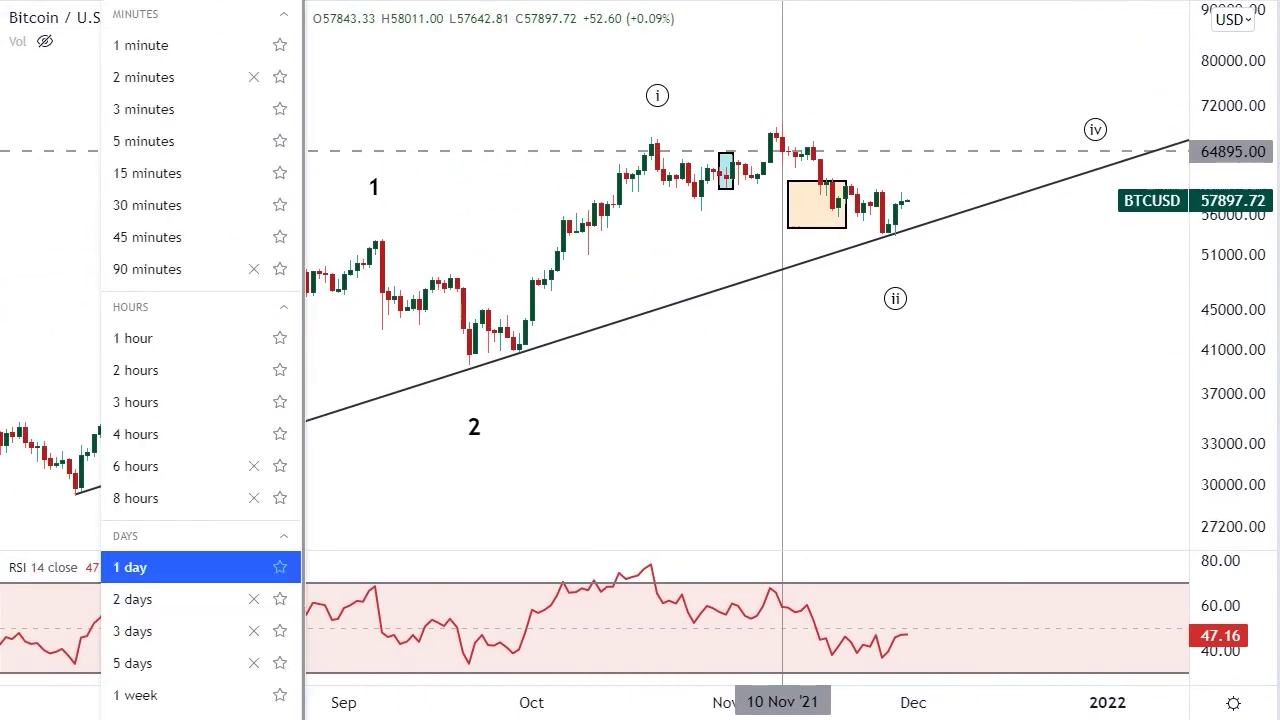
left_click(169, 446)
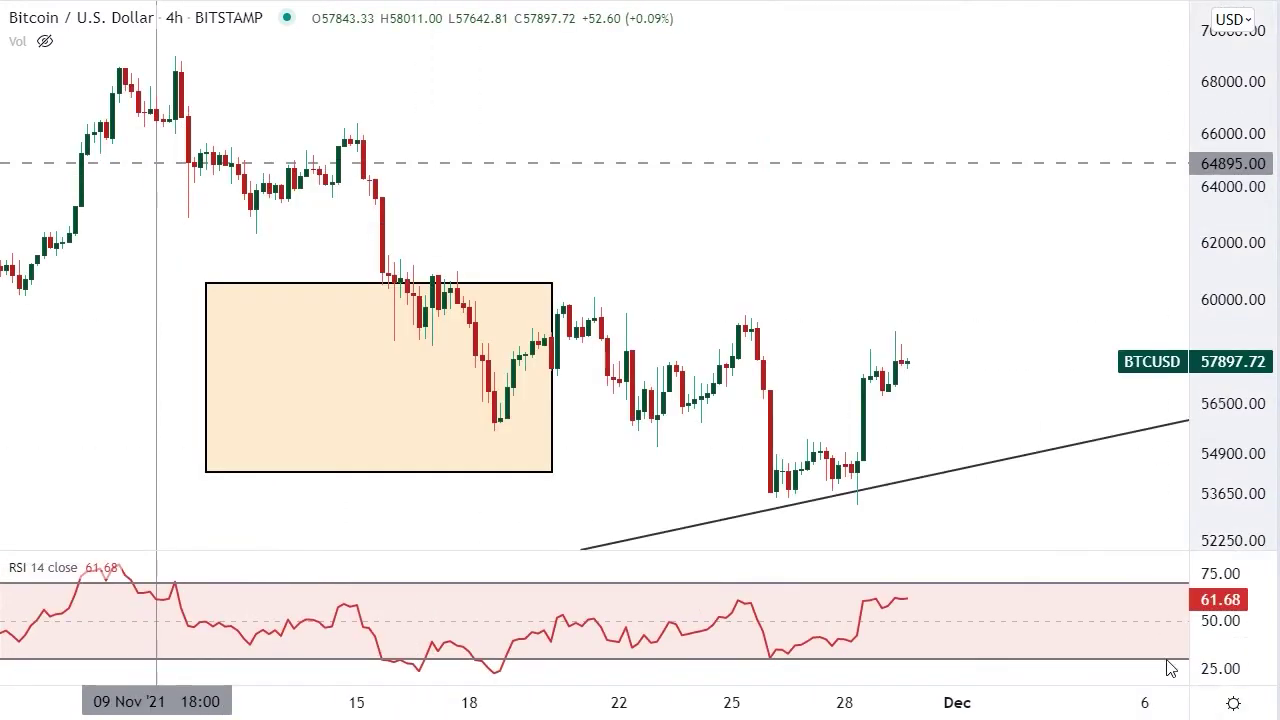
Draw a three-leg path from the late-October low to about 64,000, down to about 60,200, and up to about 68,300 on 9 November
scroll(756, 415, "down", 3)
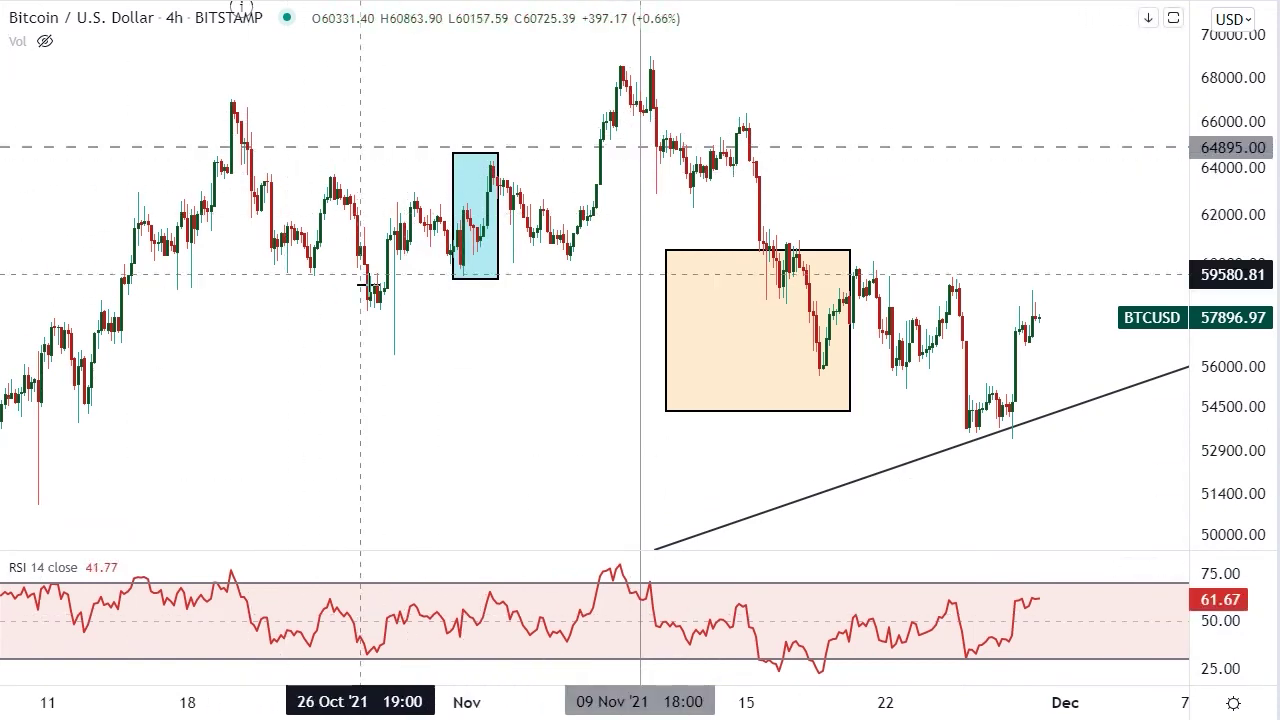
left_click(487, 172)
left_click(569, 258)
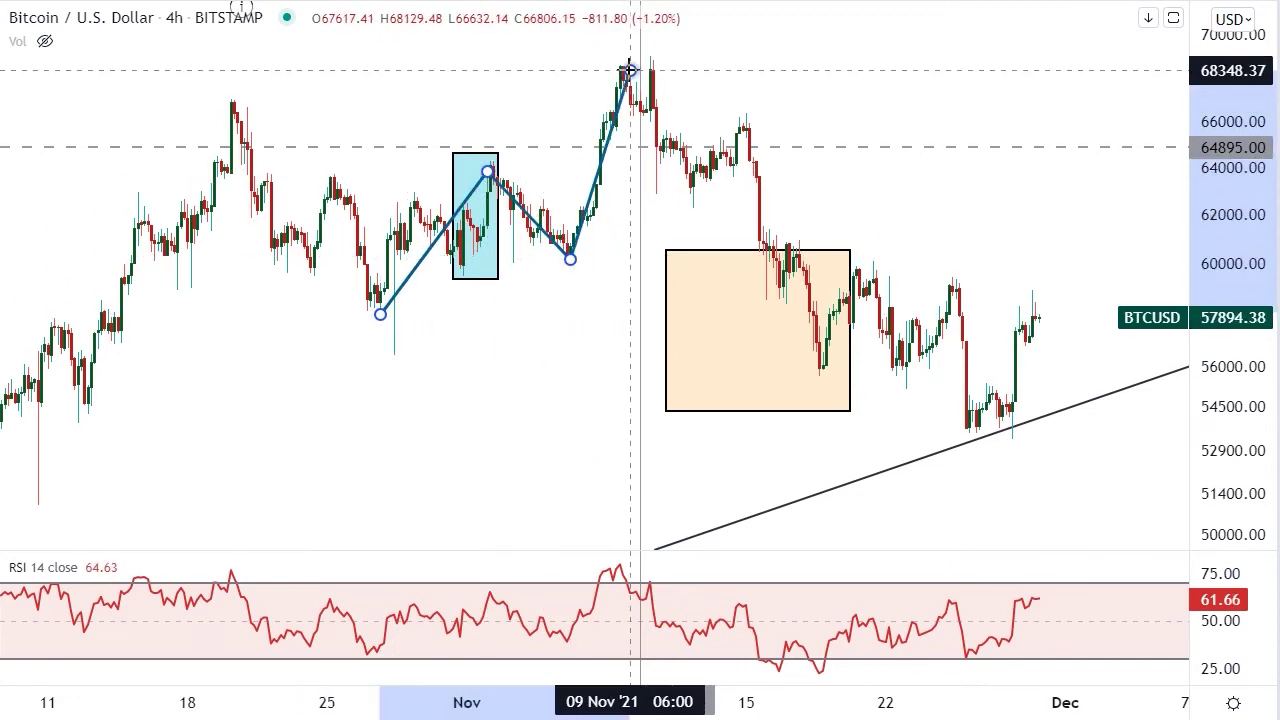
double_click(630, 70)
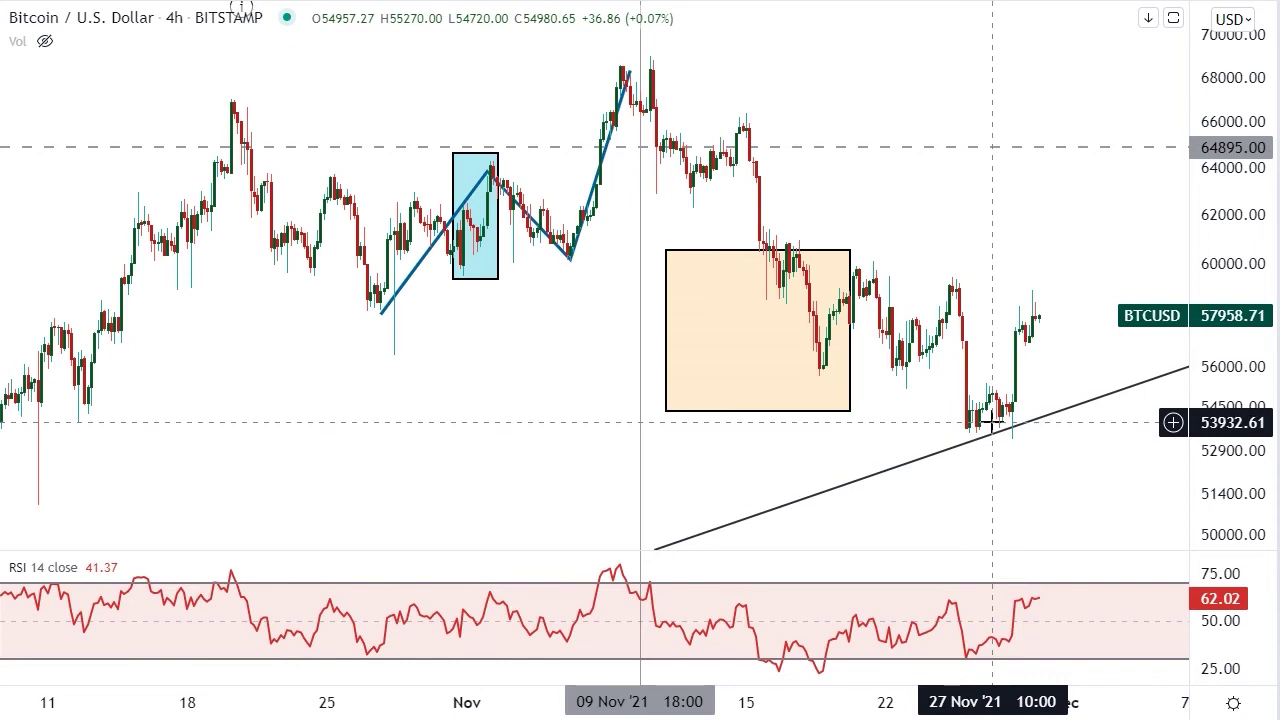
Delete the circled Elliott impulse labels and the 1 and 2 wave labels from the chart
scroll(992, 422, "down", 5)
scroll(992, 421, "up", 2)
scroll(992, 420, "down", 3)
scroll(990, 417, "down", 8)
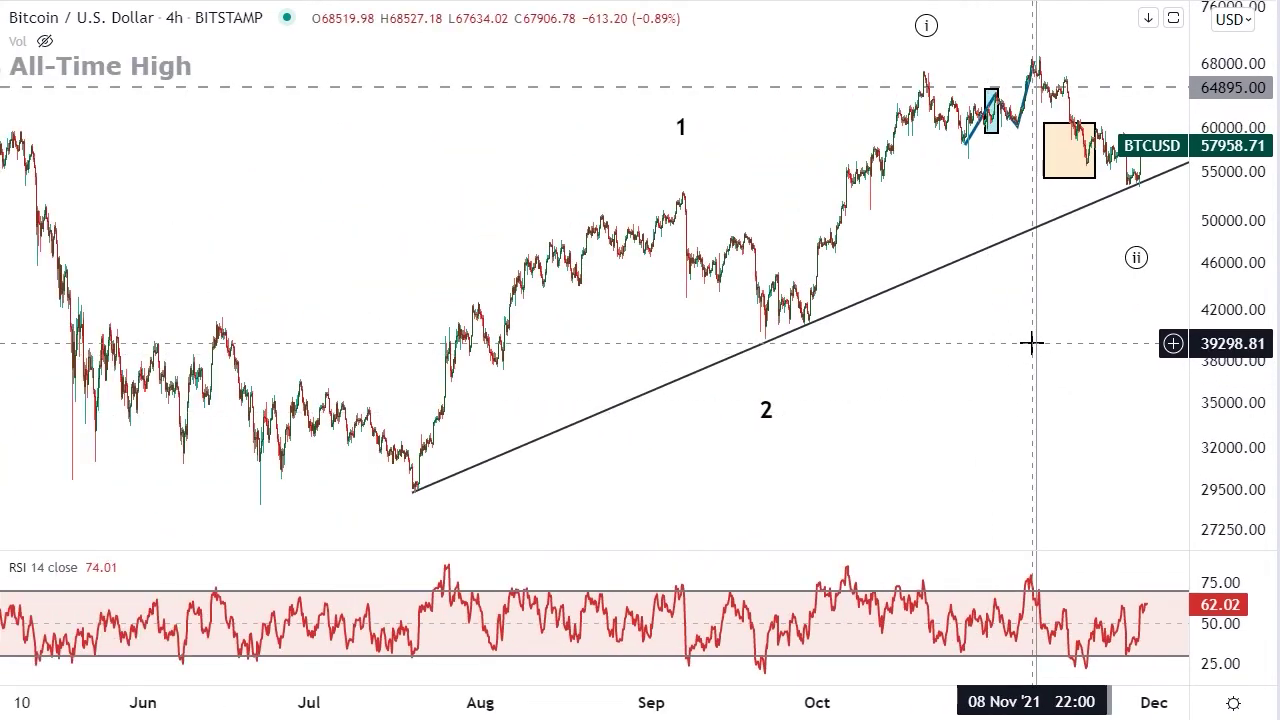
scroll(1030, 343, "down", 8)
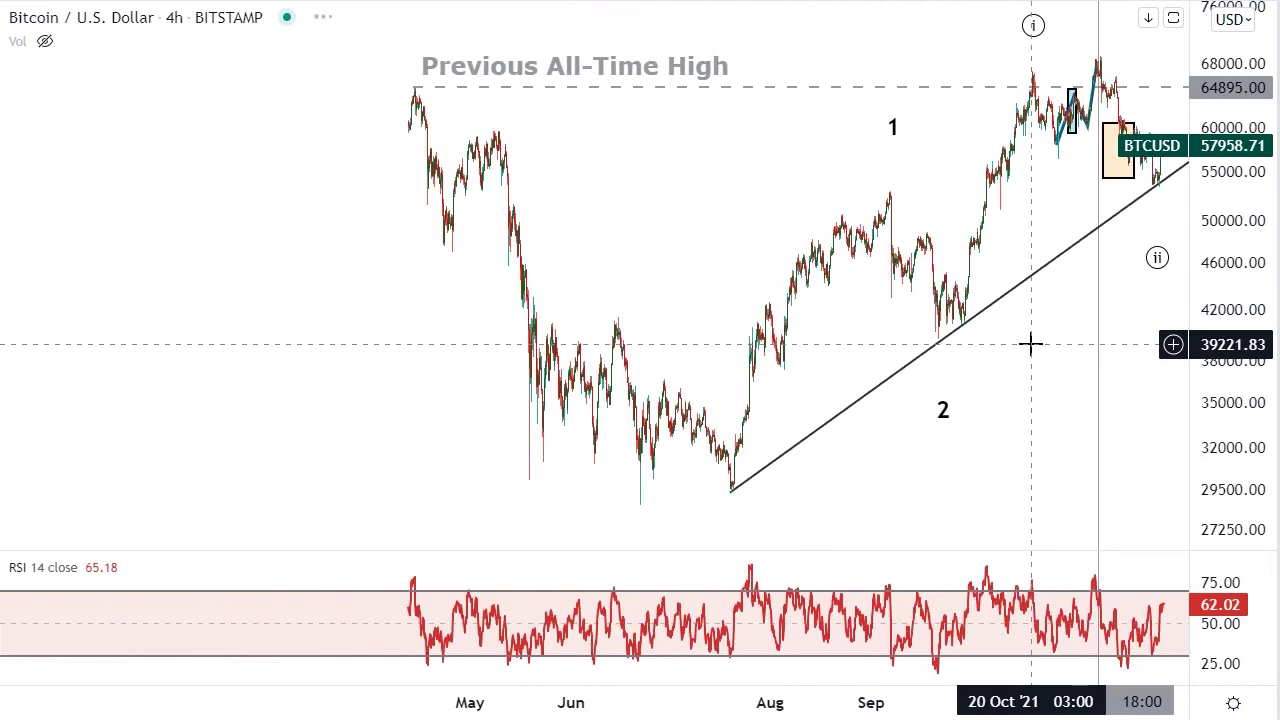
scroll(946, 340, "up", 5)
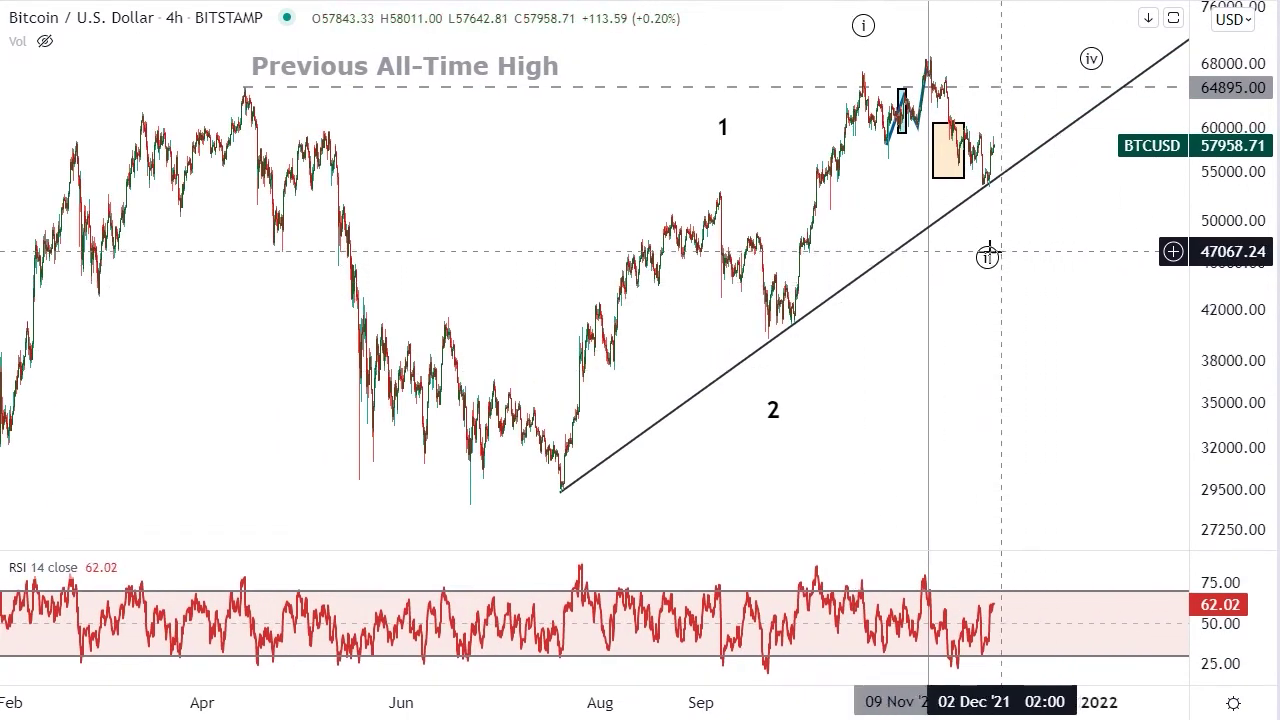
left_click(987, 257)
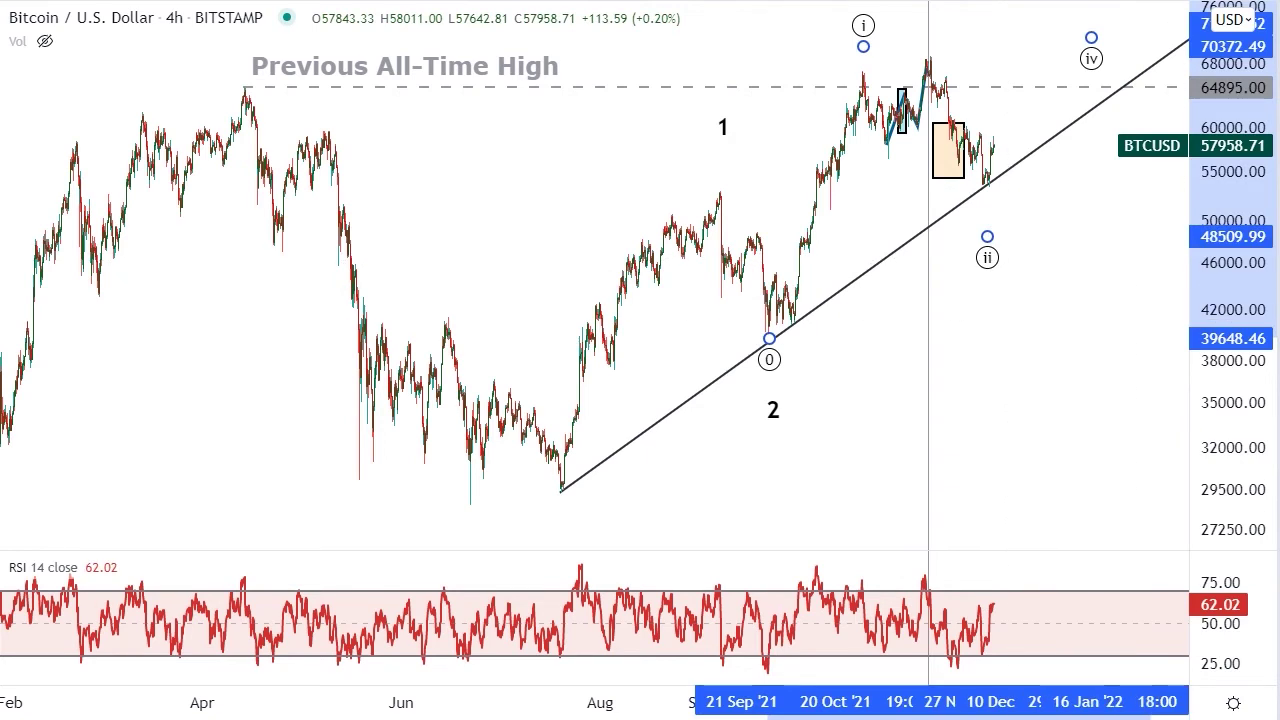
key("Delete")
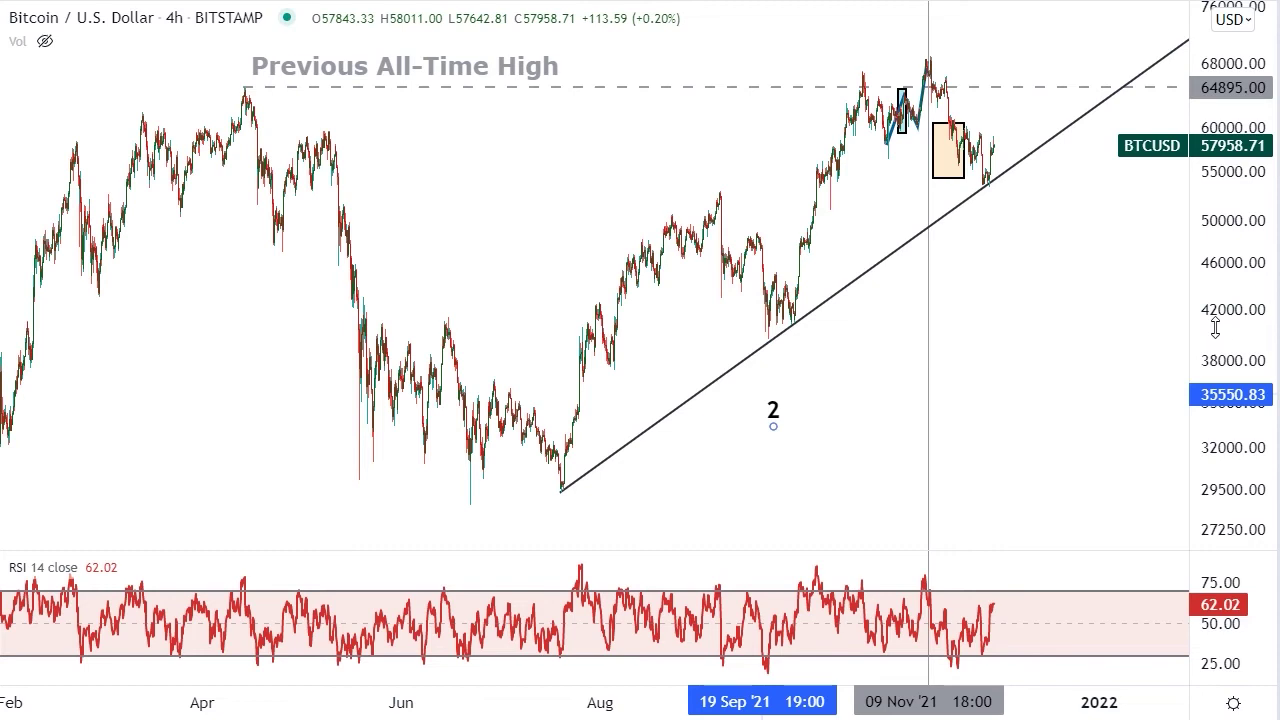
key("Escape")
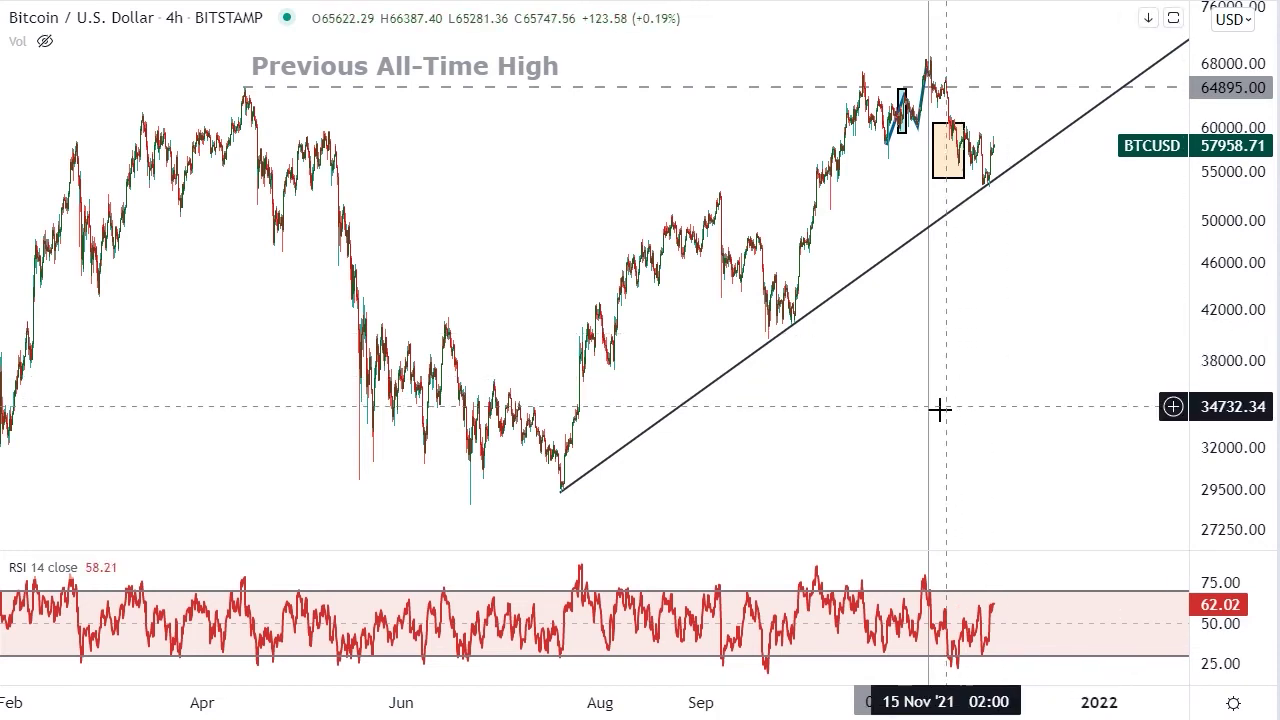
Handwrite a blue "a" below the June low and a blue "b" above the November high
scroll(940, 425, "down", 1)
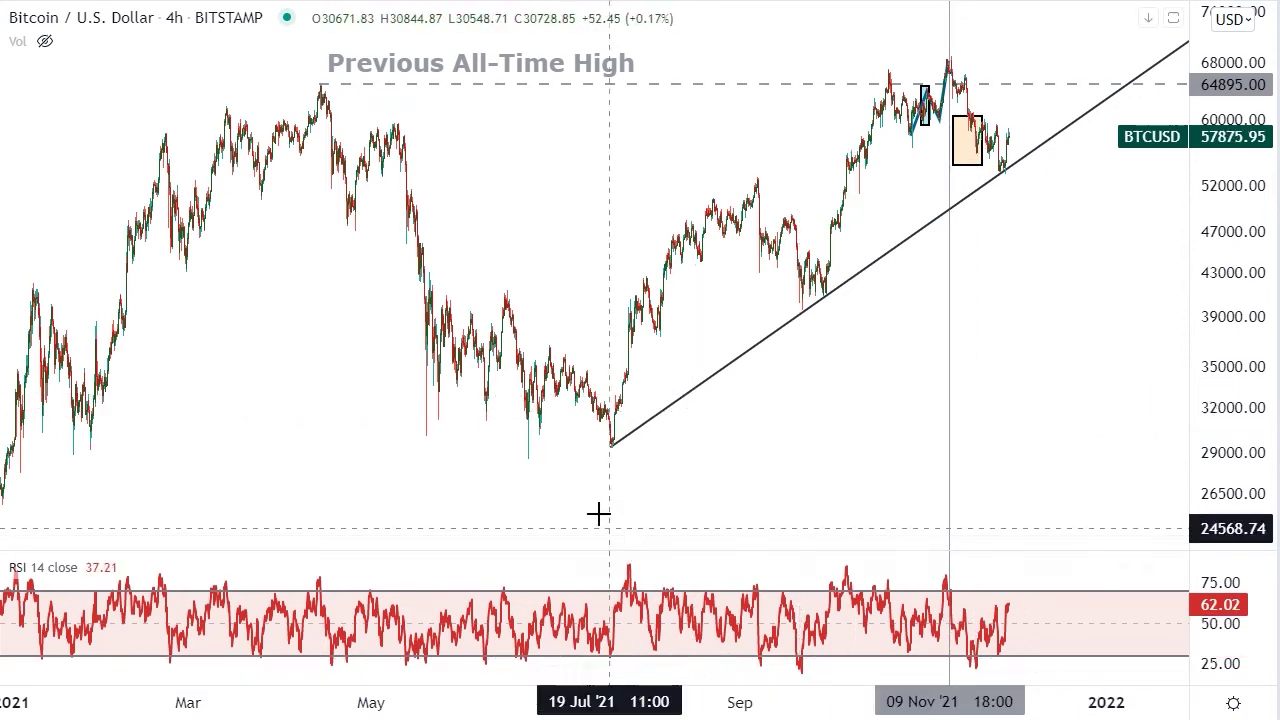
mouse_move(555, 480)
left_mouse_down()
mouse_move(506, 494)
mouse_move(548, 478)
mouse_move(570, 502)
left_mouse_up()
mouse_move(937, 15)
left_mouse_down()
mouse_move(938, 36)
mouse_move(955, 34)
mouse_move(938, 34)
left_mouse_up()
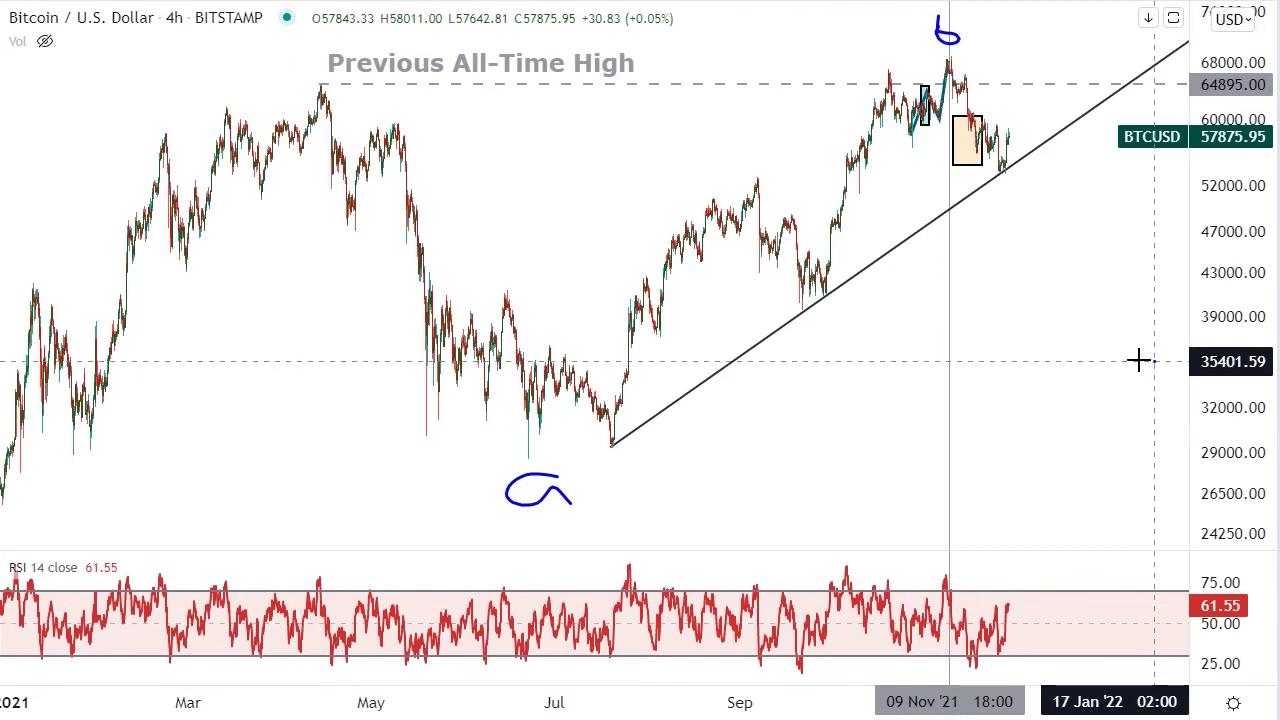
Handwrite a blue "c" at about 33,000 in January 2022 and draw a falling curve from about 54,000 to 40,000 above it
left_click_drag(1150, 362, 1146, 411)
mouse_move(1038, 167)
left_mouse_down()
mouse_move(1063, 240)
mouse_move(1133, 308)
left_mouse_up()
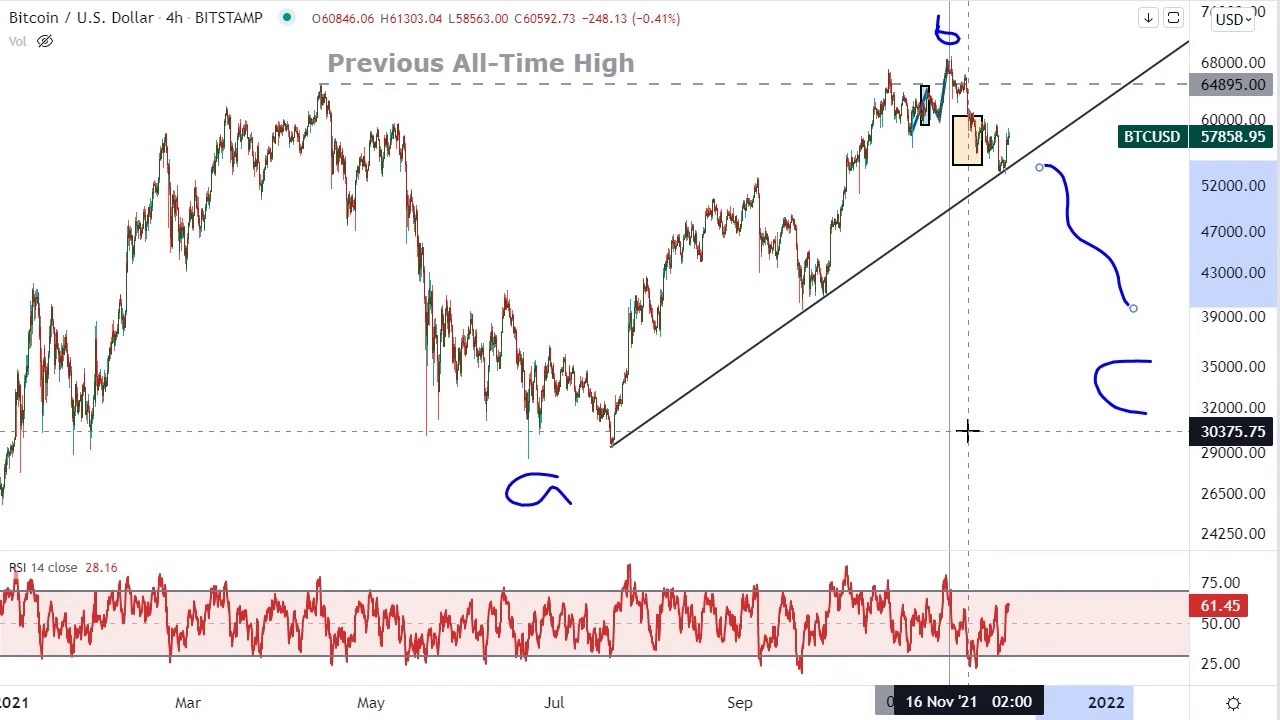
scroll(997, 375, "up", 4)
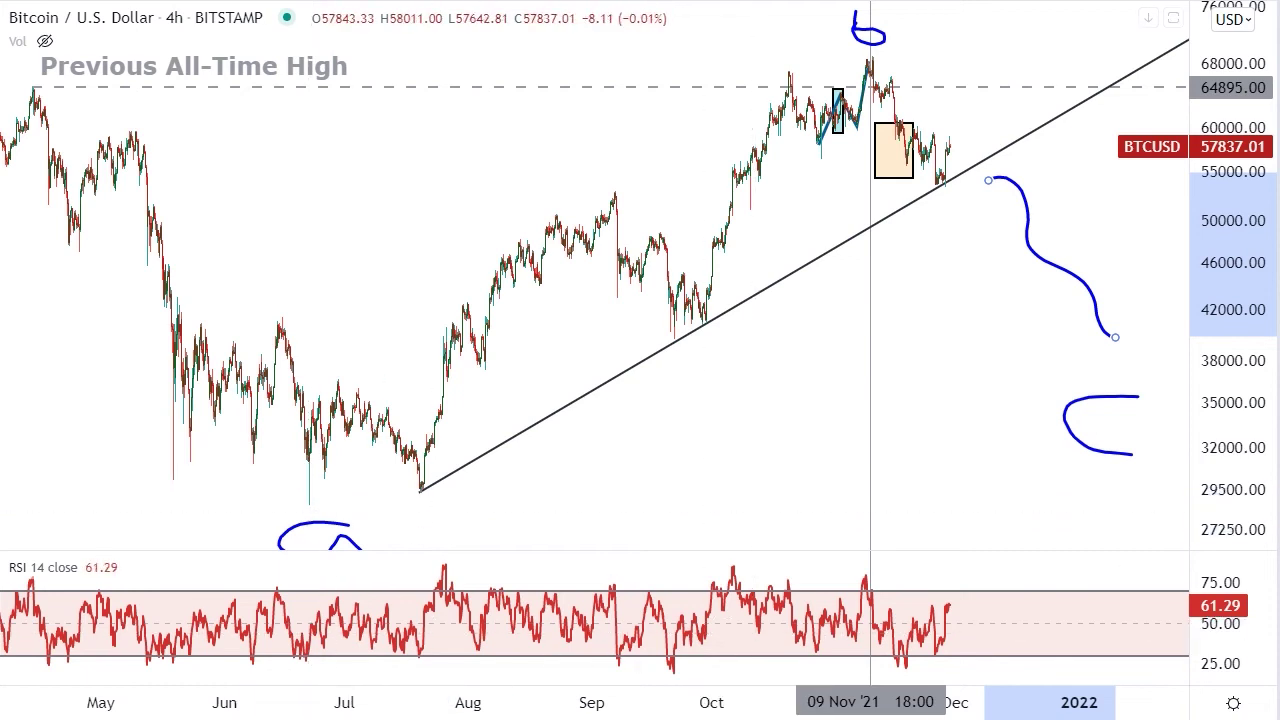
key("Escape")
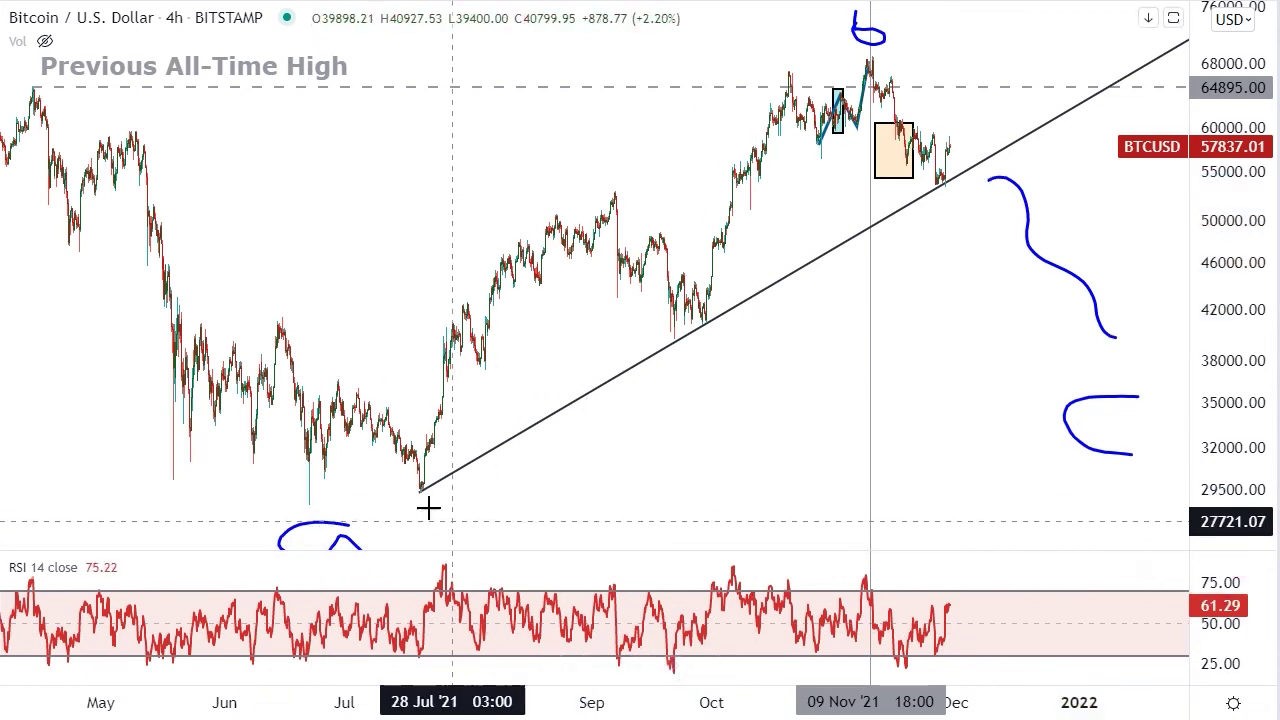
Draw a six-leg path from the June low through about 36,500, 29,800, 52,600, 39,900 and 65,700 to about 57,400 in late October
left_click(304, 495)
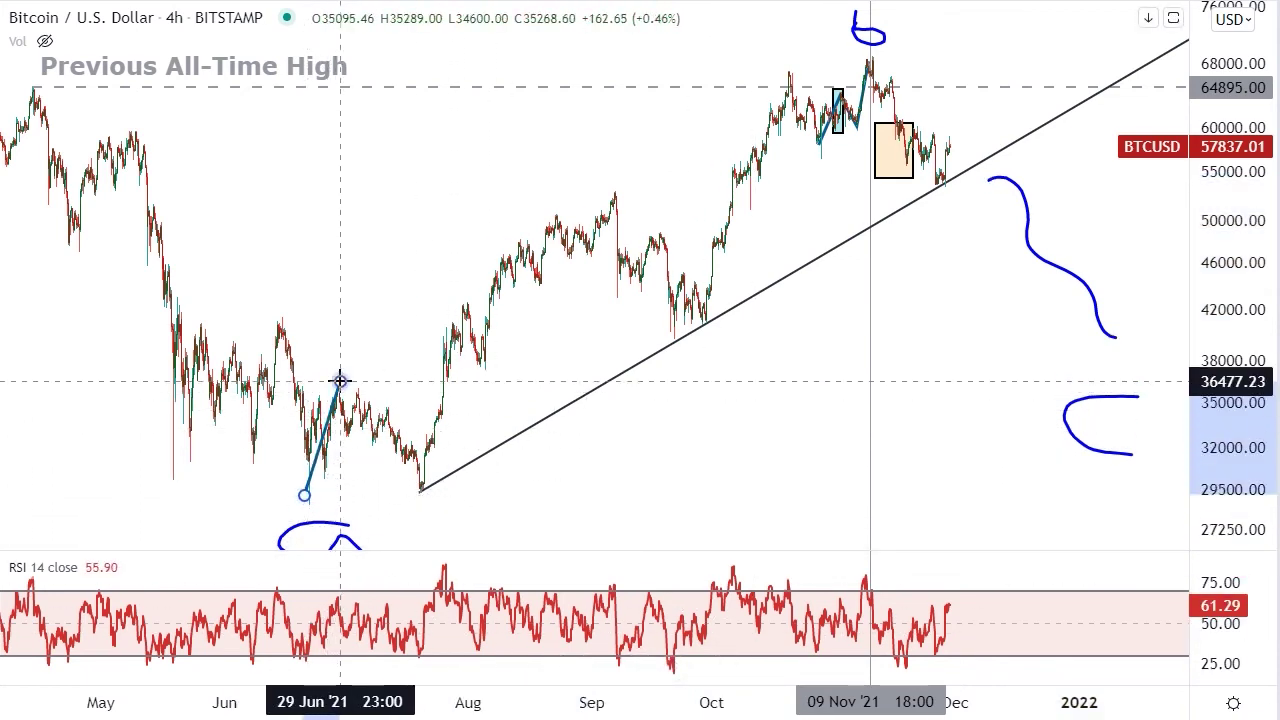
left_click(340, 382)
left_click(414, 486)
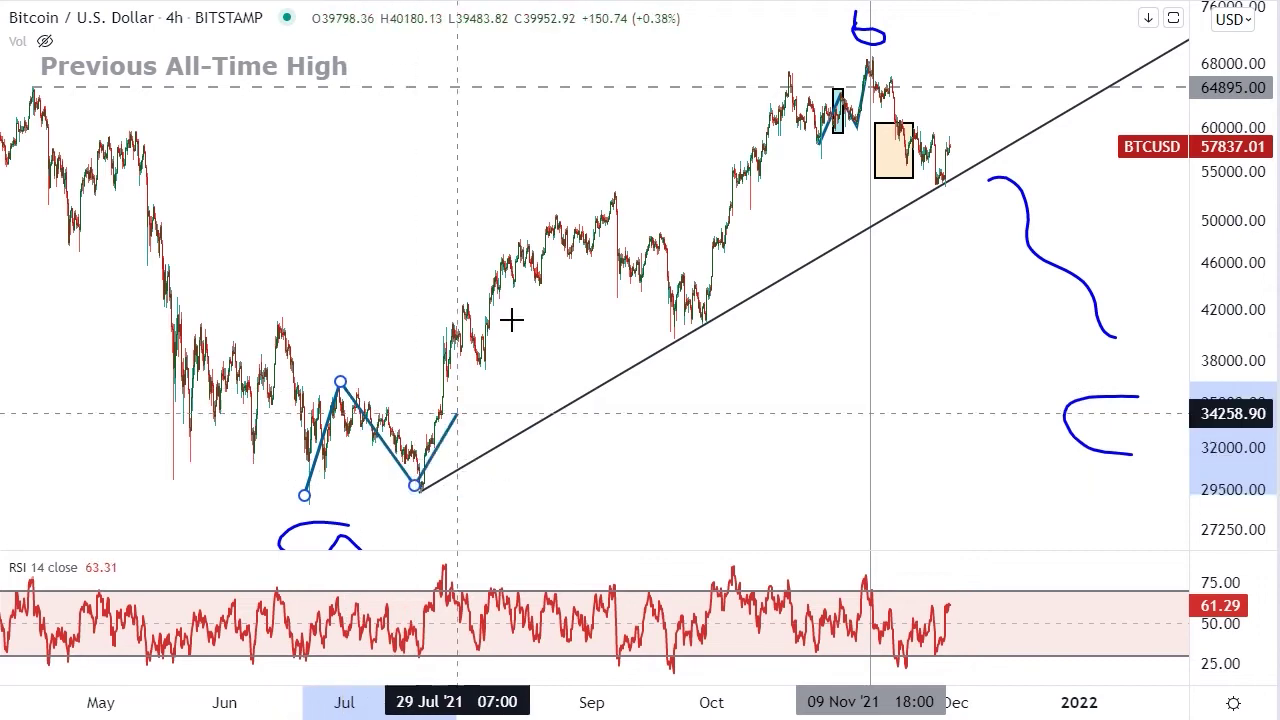
left_click(612, 192)
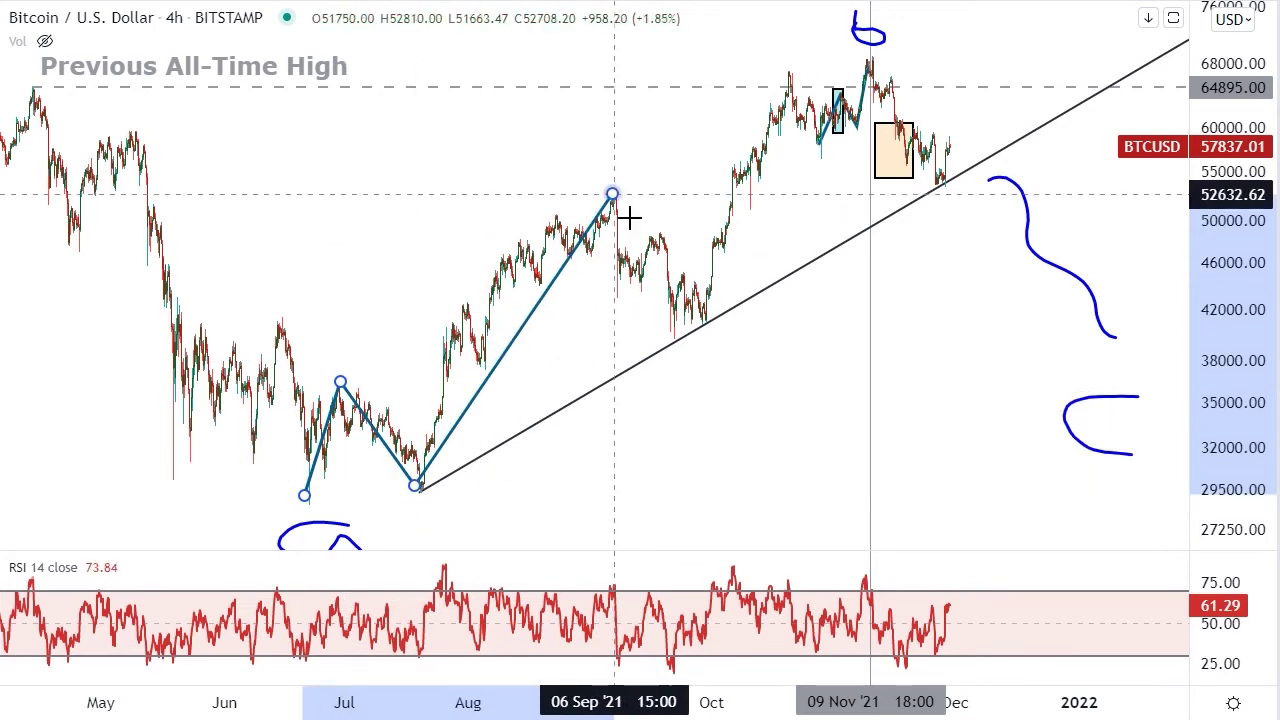
left_click(680, 334)
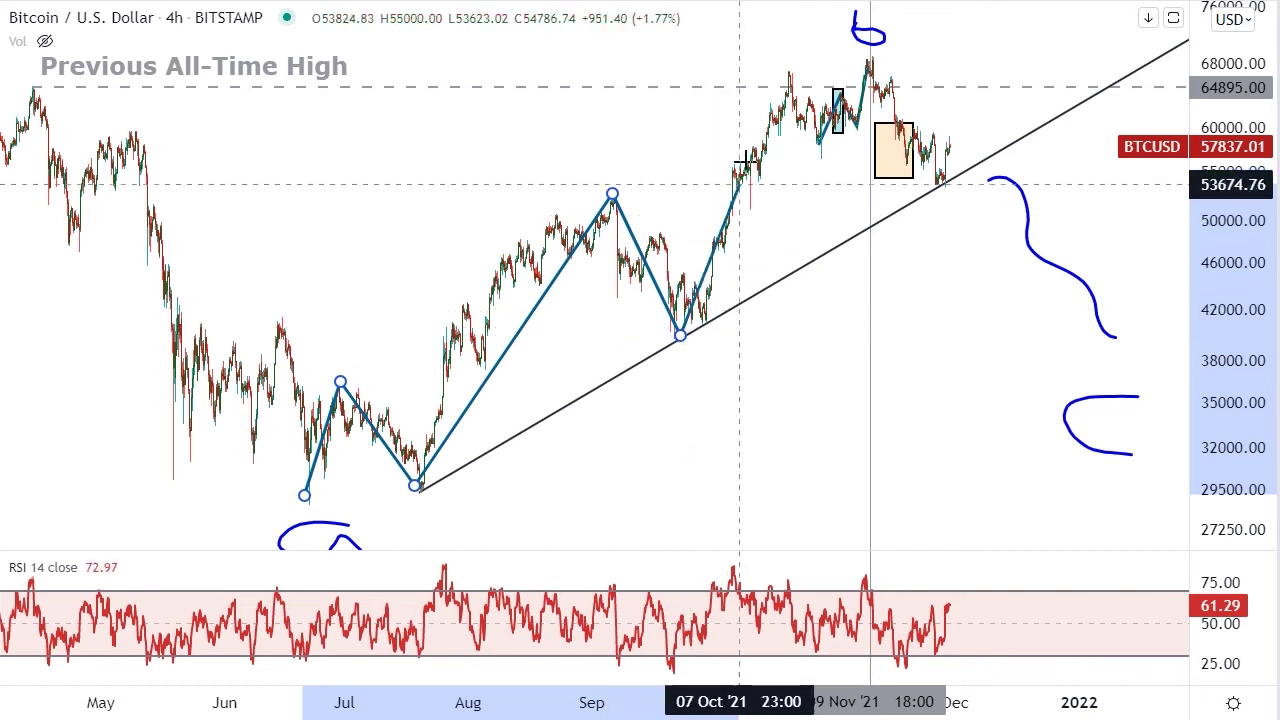
left_click(790, 78)
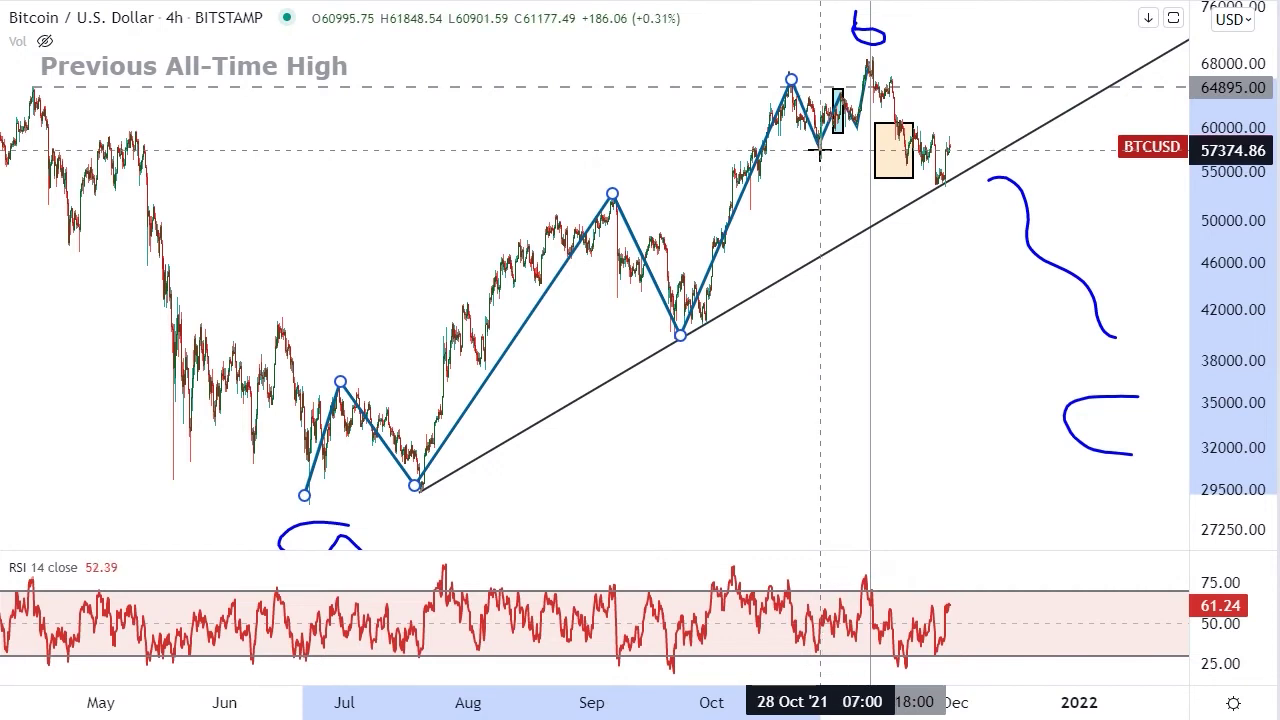
left_click(819, 150)
Place an Elliott Correction Wave (ABC) from the late-September low with c above the 9 November high, and delete the handwritten "b"
scroll(826, 160, "up", 2)
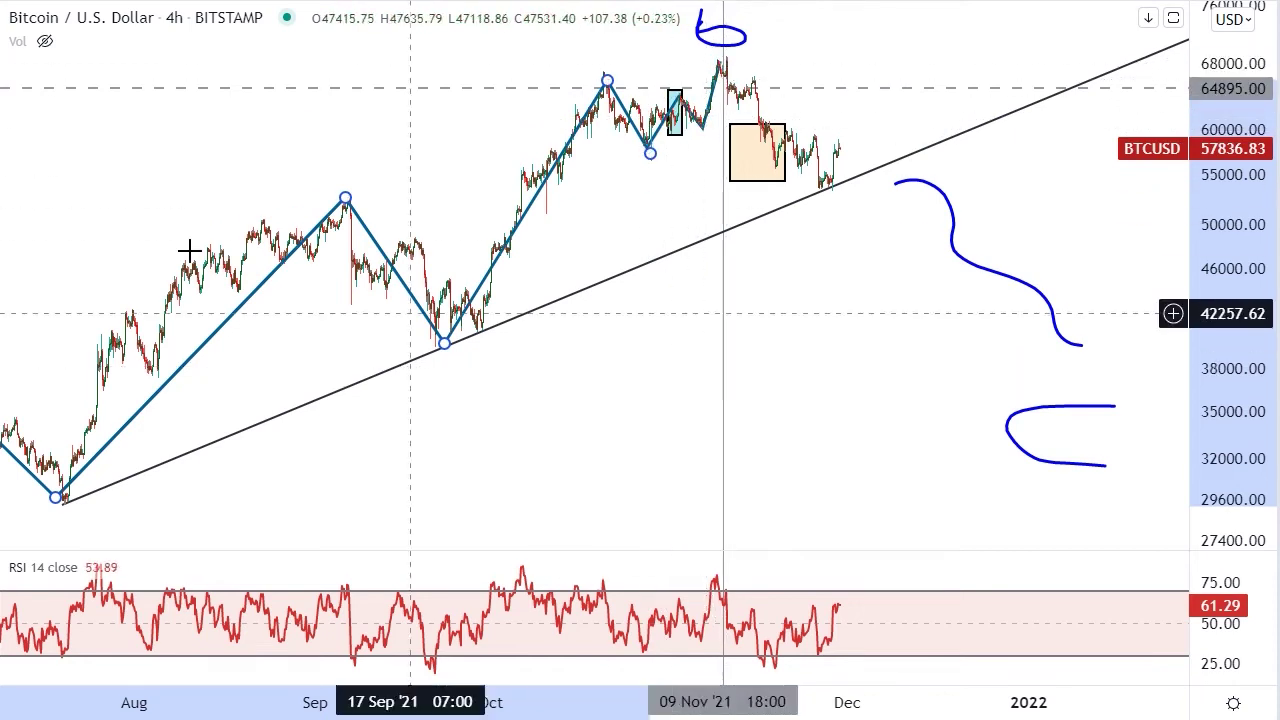
scroll(186, 251, "down", 3)
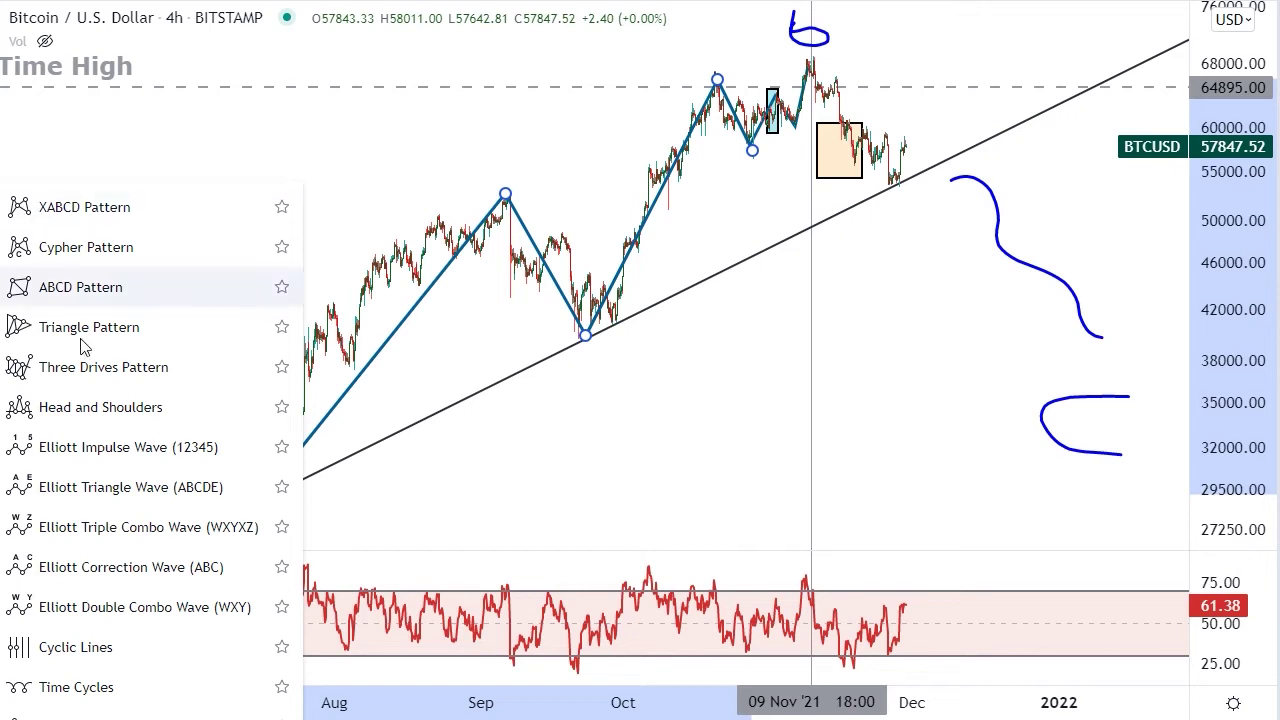
left_click(129, 567)
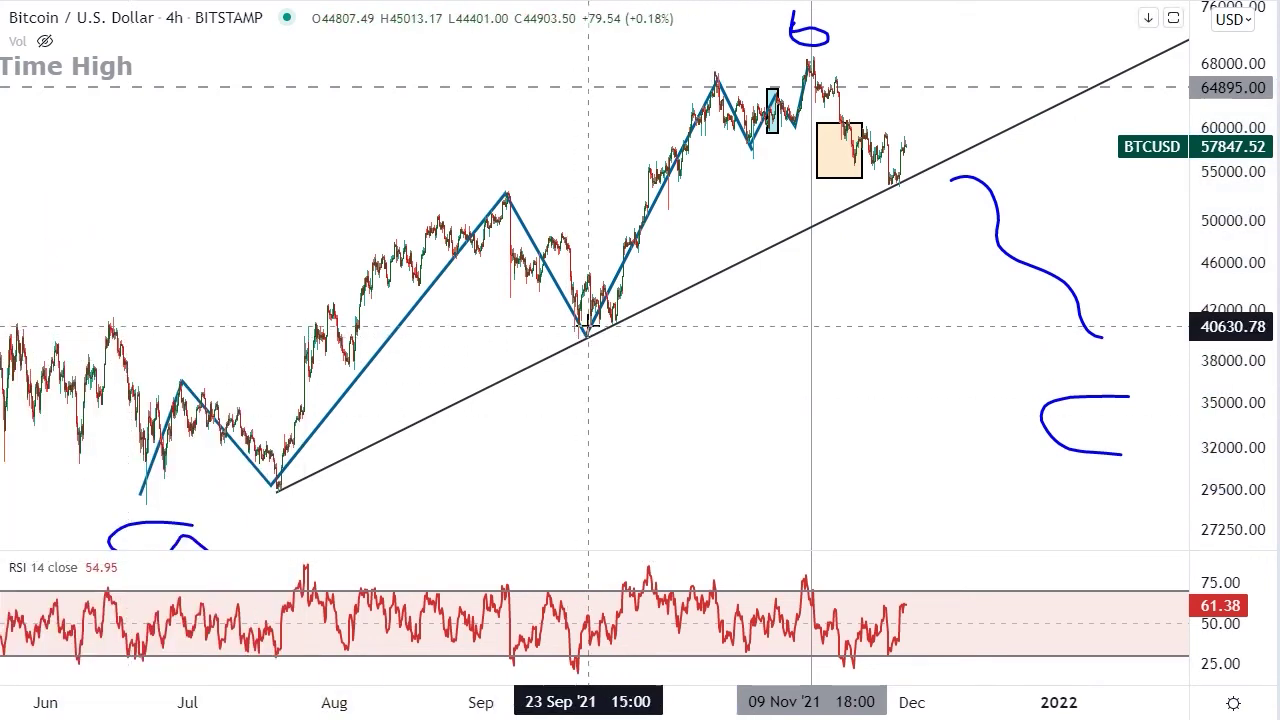
left_click(584, 339)
left_click(721, 68)
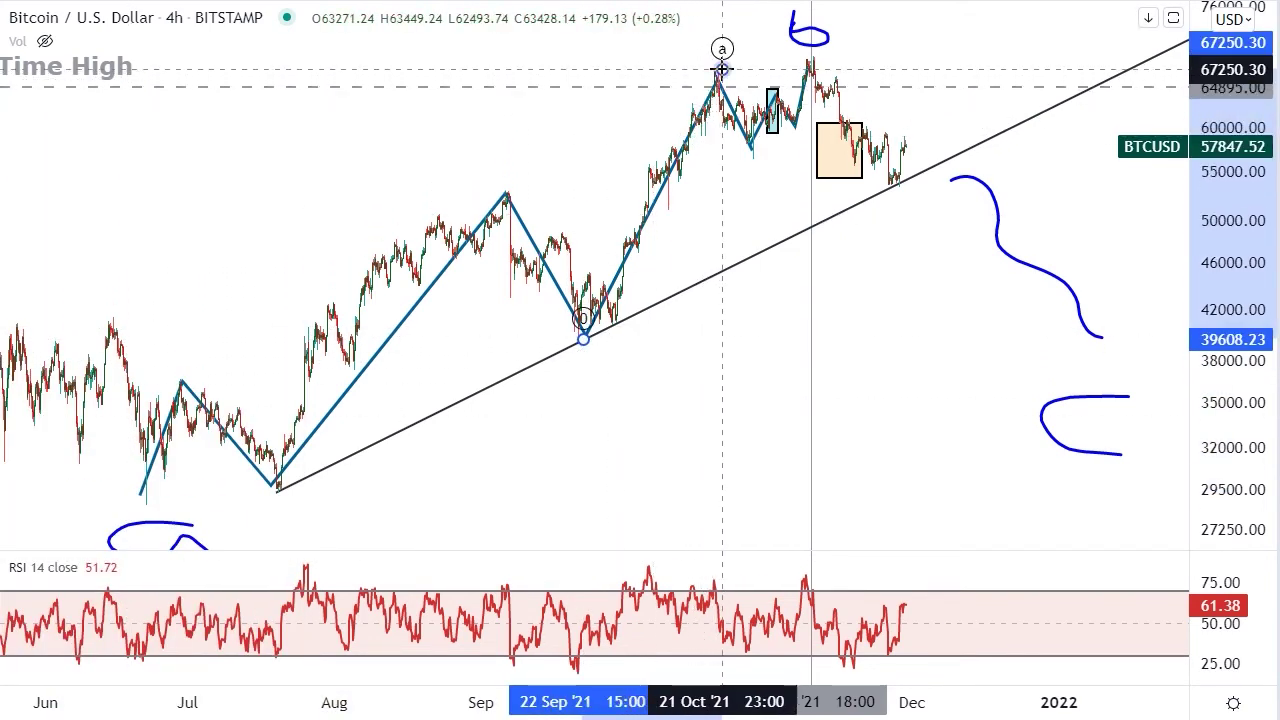
left_click(841, 42)
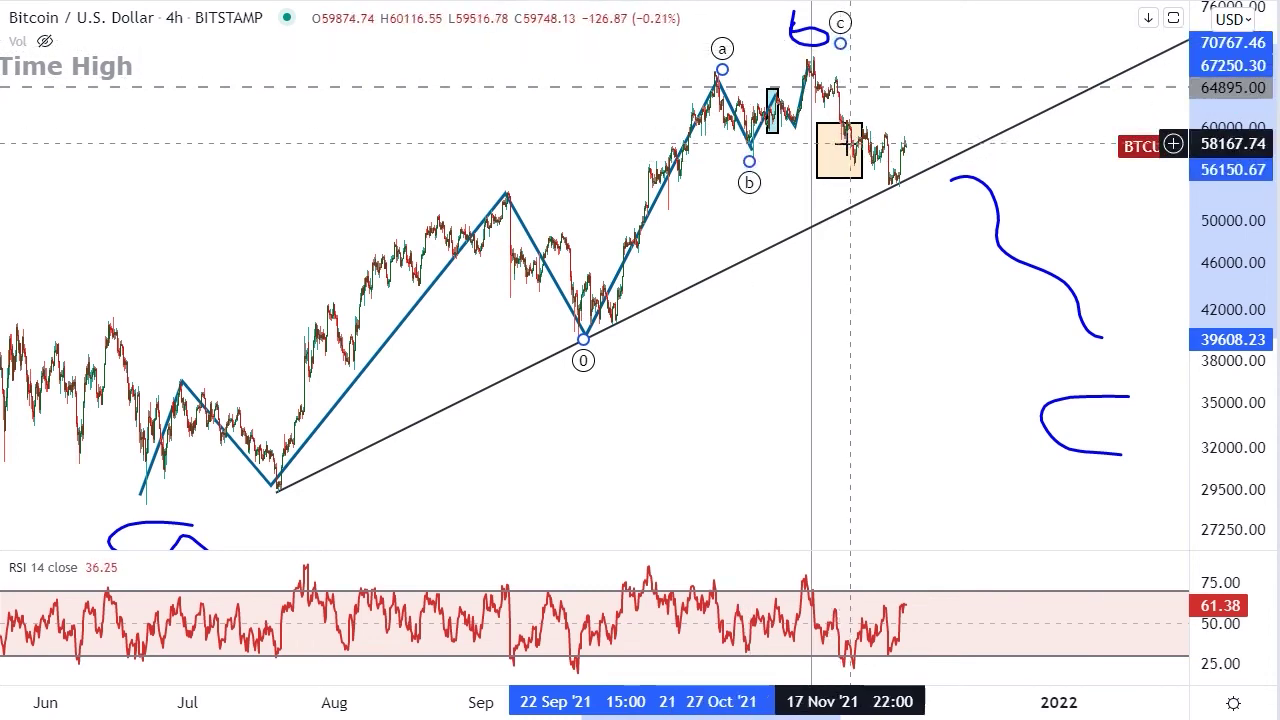
key("Escape")
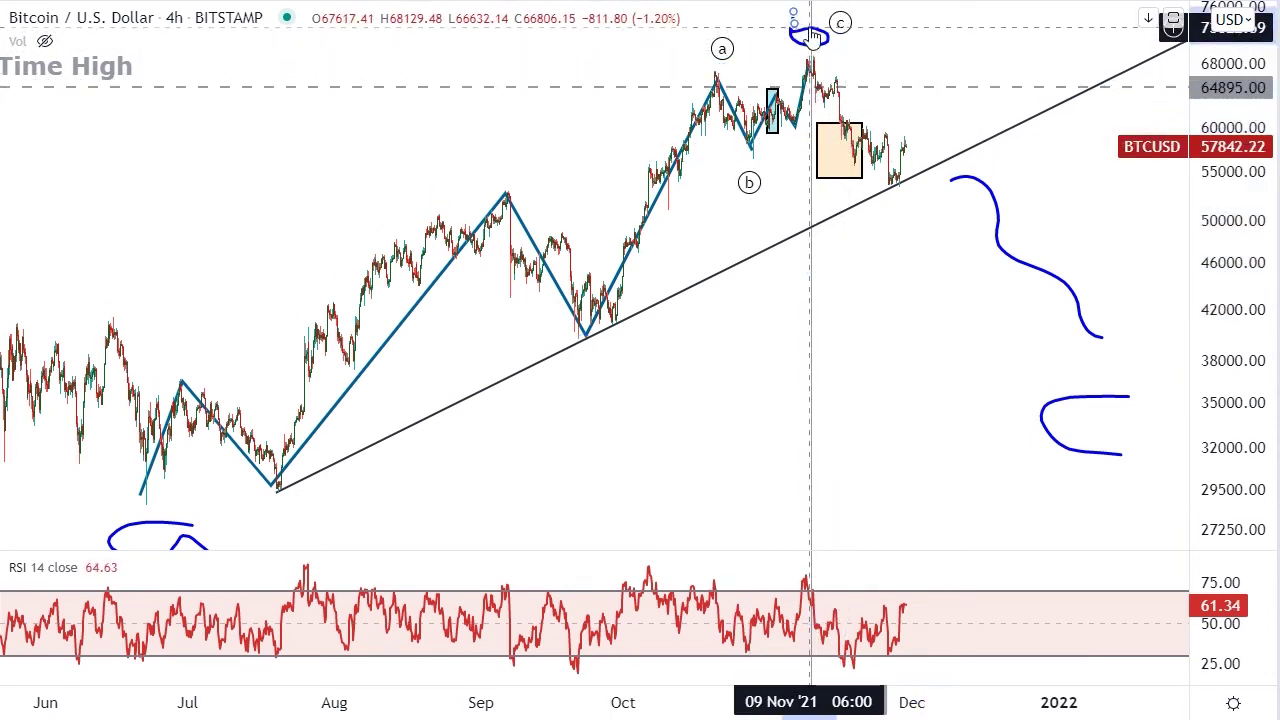
left_click_drag(840, 42, 812, 44)
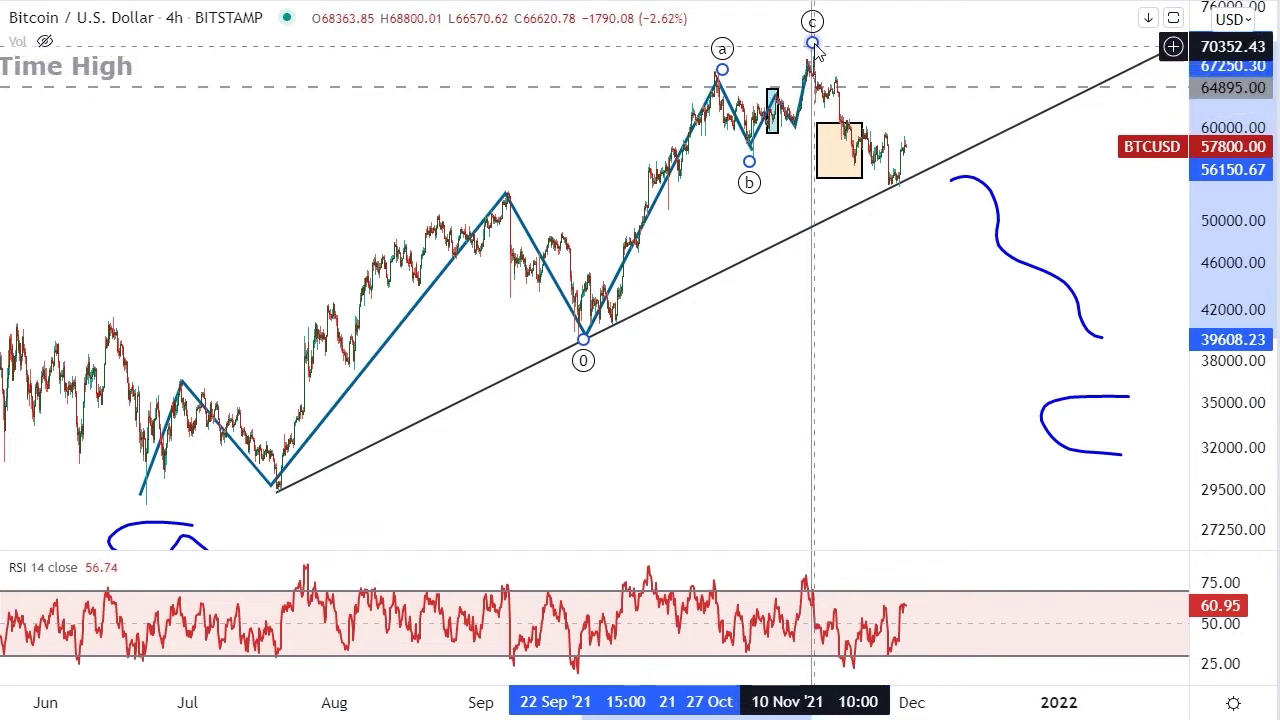
Move wave label c to about 72,170 on 28 December and b to about 52,220 on 27 November
left_click_drag(812, 42, 1033, 50)
left_click_drag(751, 163, 905, 207)
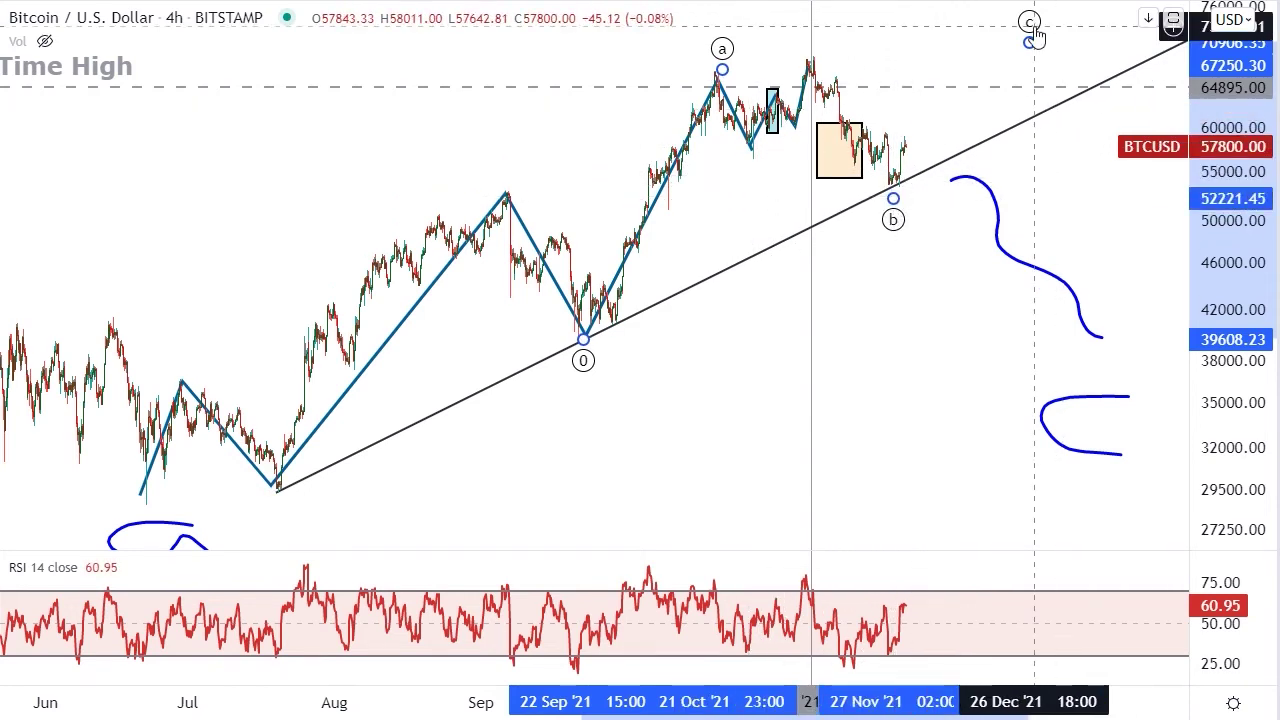
mouse_move(1031, 40)
left_mouse_down()
mouse_move(1042, 12)
mouse_move(1043, 33)
left_mouse_up()
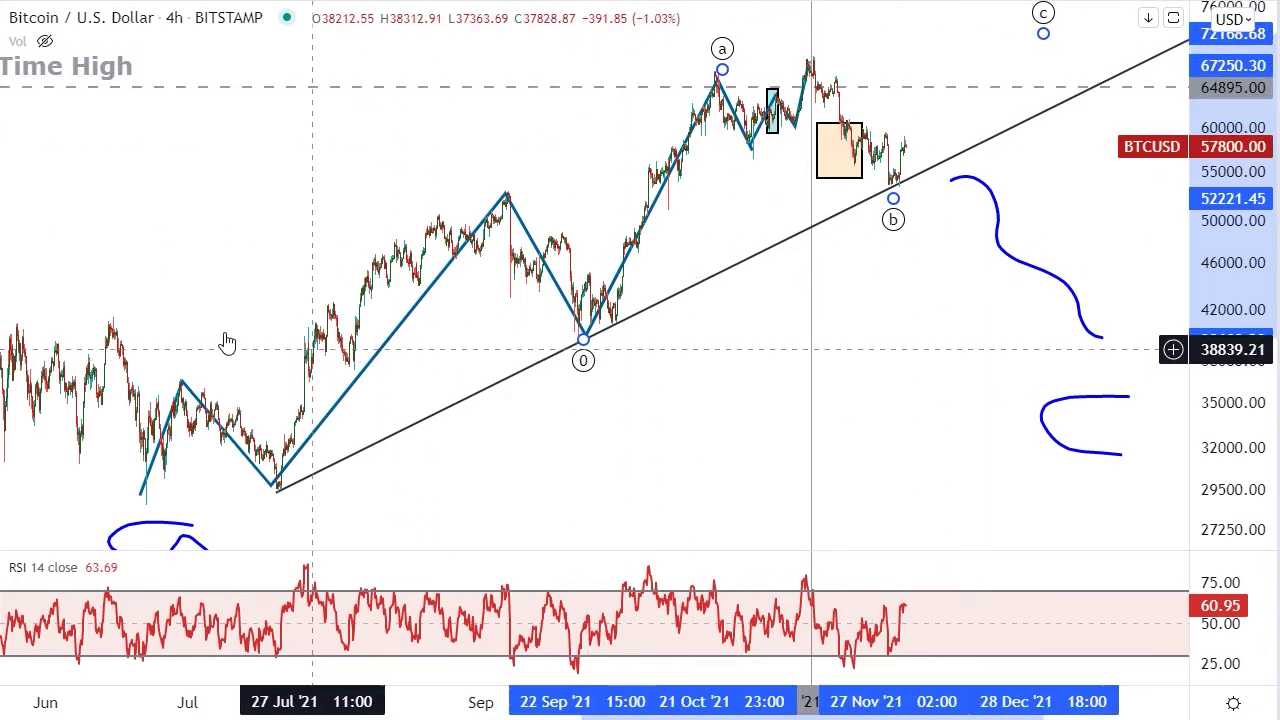
Move wave label 0 to the June low, a to the early-September high, b to the September low and c to the October high
left_click_drag(588, 368, 150, 500)
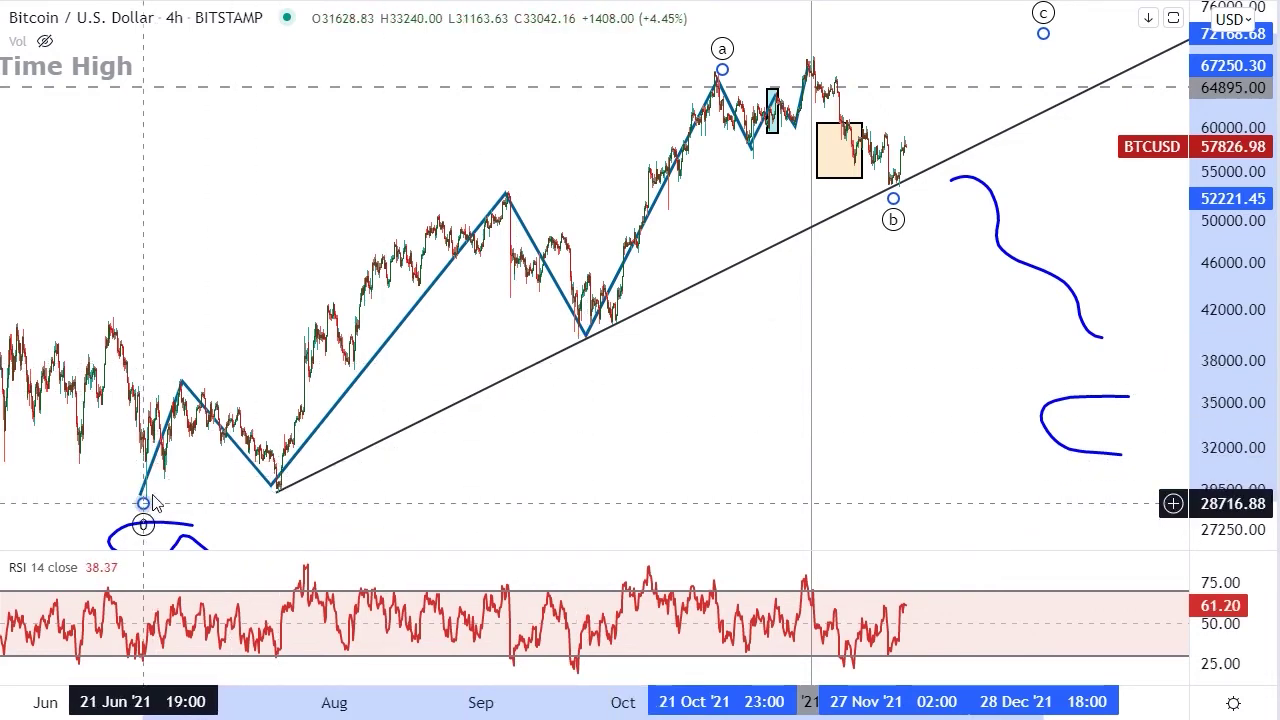
left_click_drag(722, 69, 512, 189)
left_click_drag(893, 199, 583, 360)
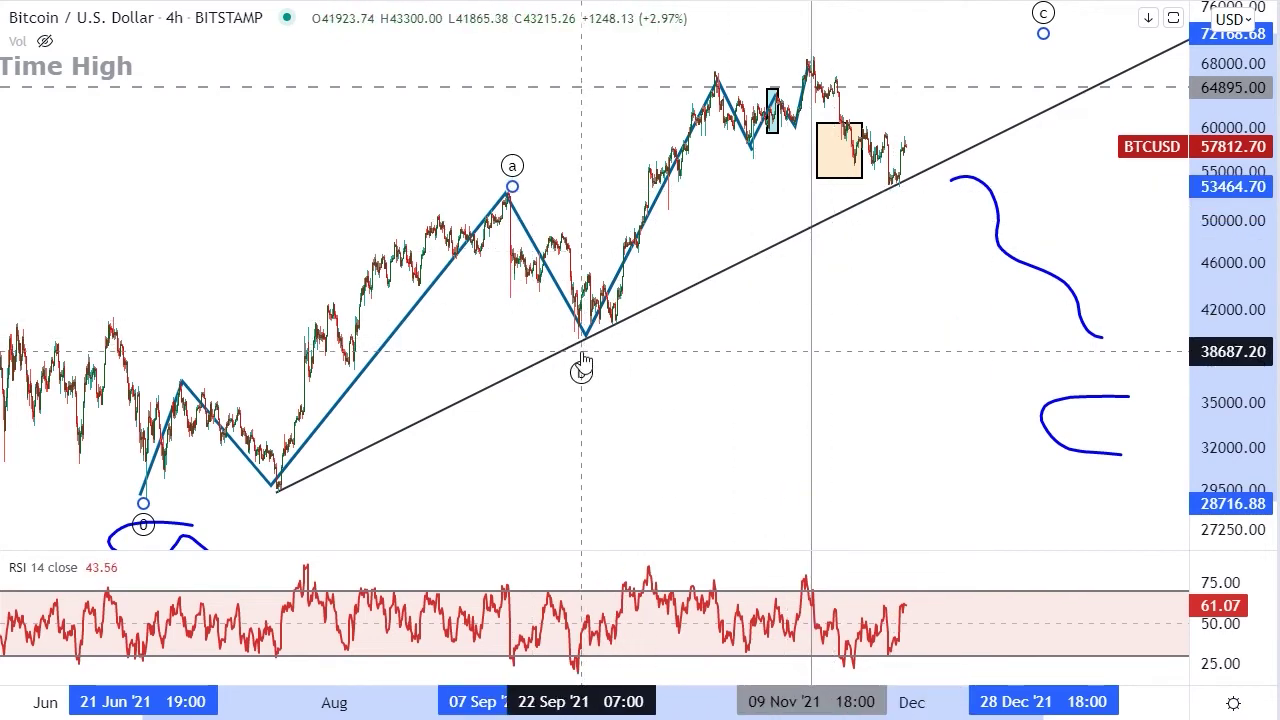
left_click_drag(1043, 33, 716, 75)
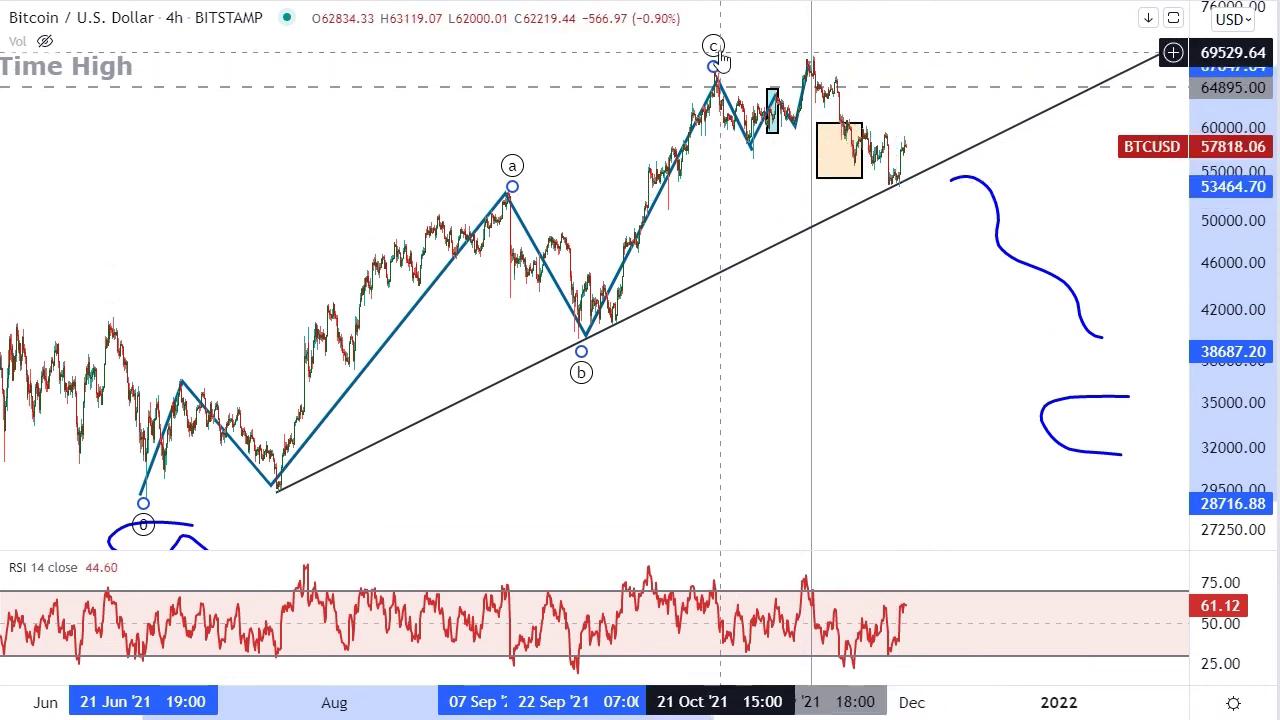
Move wave label c above the November all-time high, at about 69,120
left_click_drag(713, 66, 814, 60)
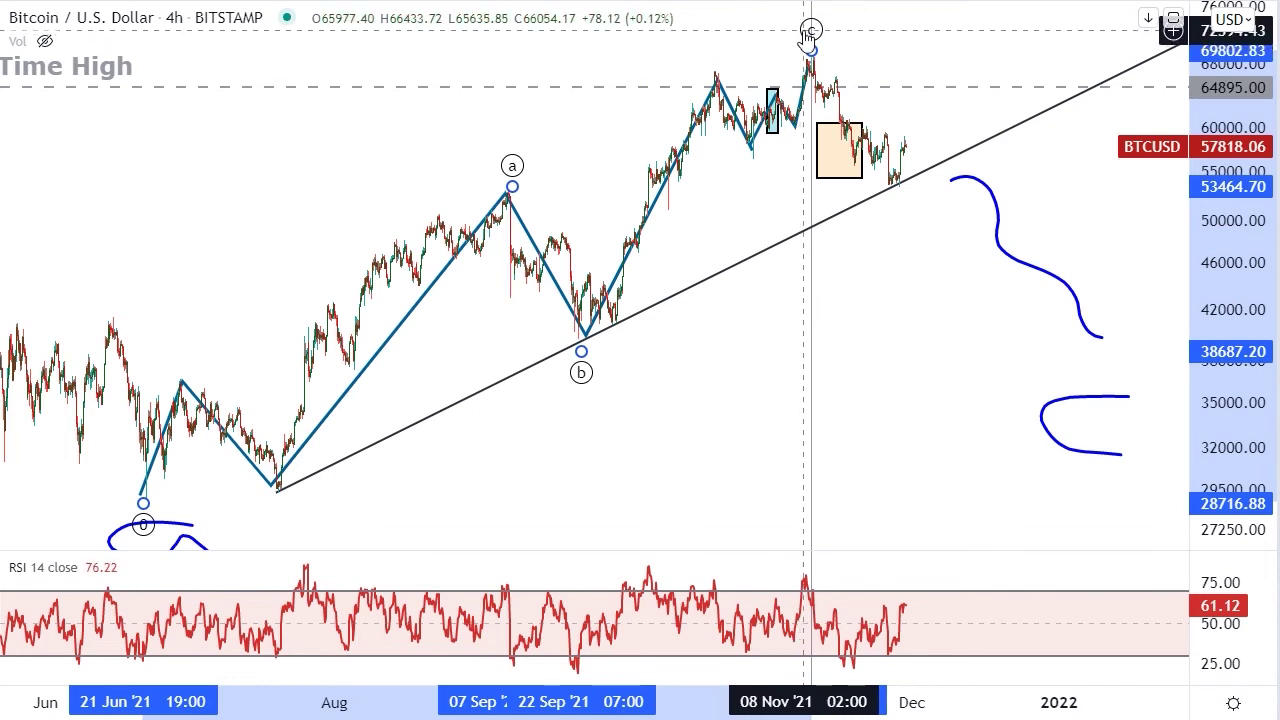
left_click_drag(797, 42, 805, 65)
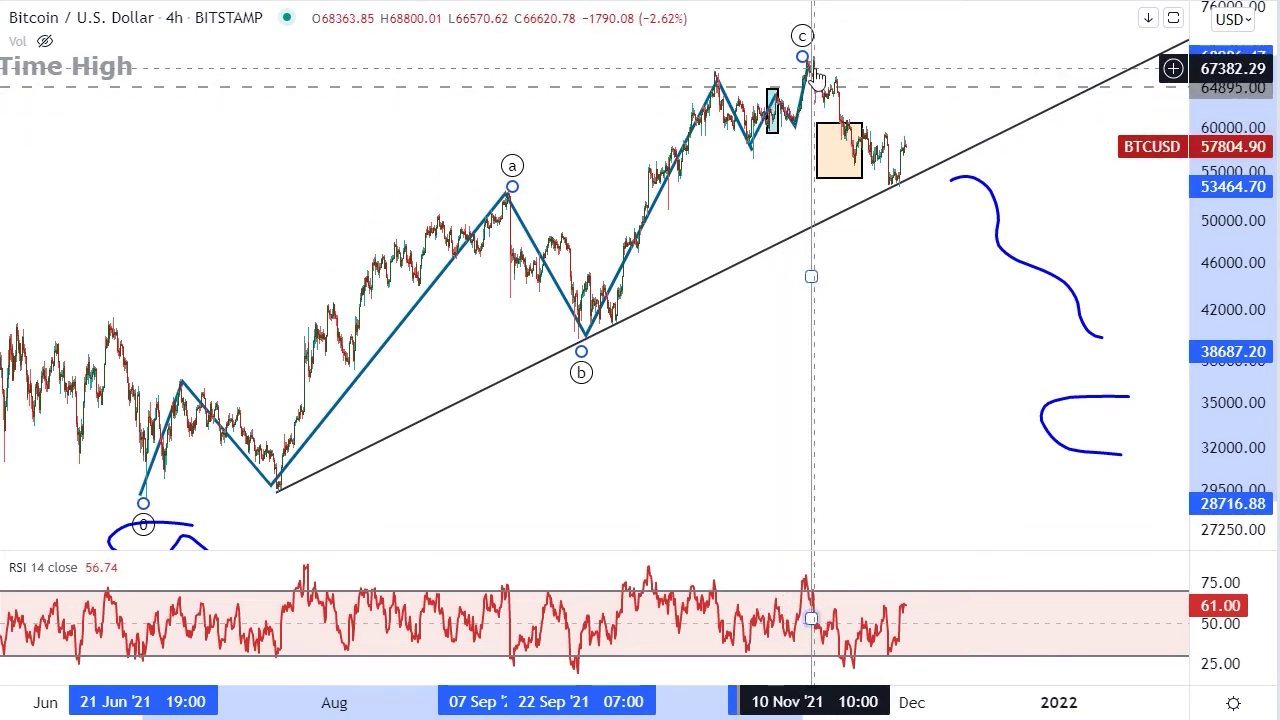
left_click_drag(803, 57, 810, 62)
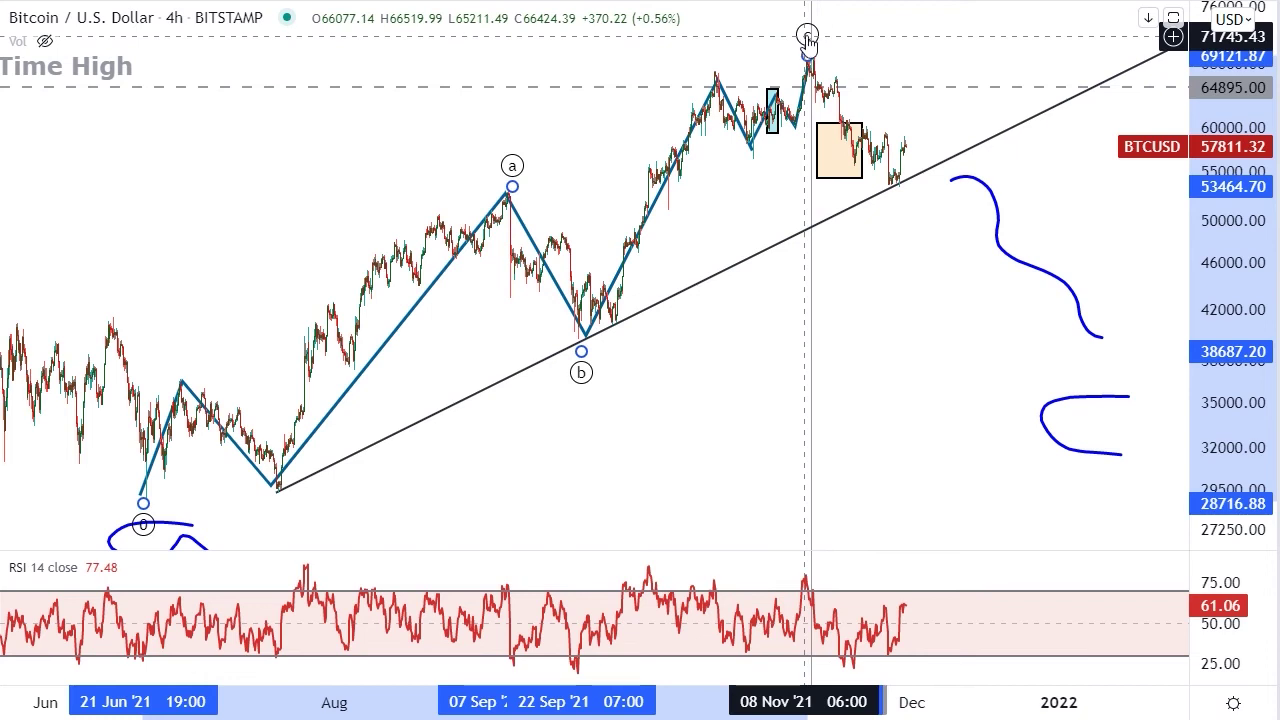
Move the wave labels to 38,687 on 22 September (0), 67,780 on 19 October (a), 52,119 on 28 November (b) and 68,986 on 13 December (c)
left_click_drag(873, 48, 978, 57)
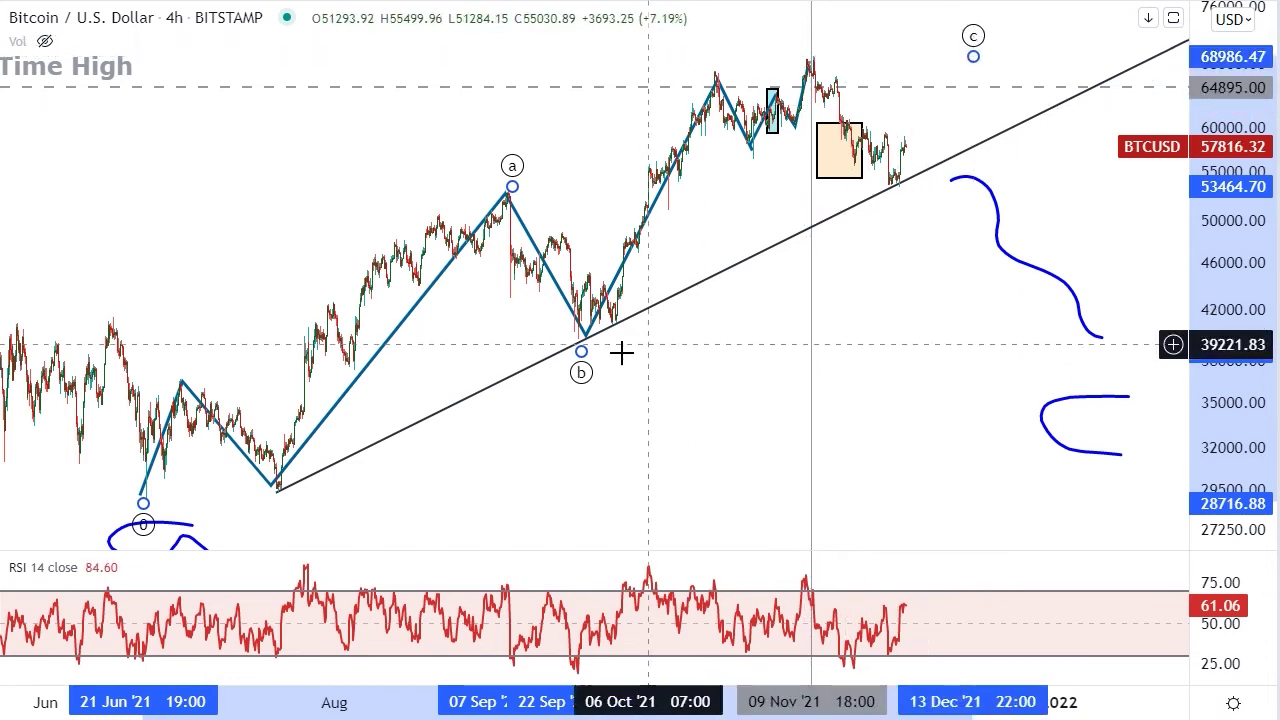
left_click_drag(584, 380, 902, 210)
left_click_drag(511, 167, 711, 67)
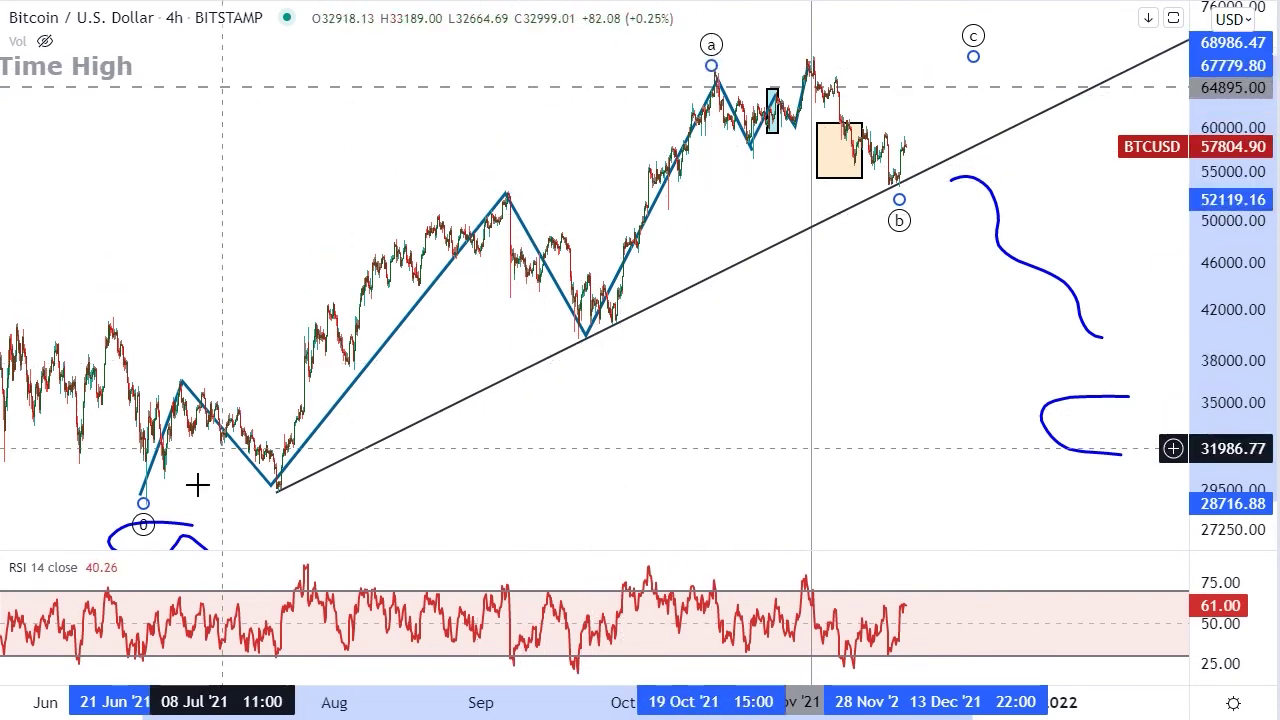
left_click_drag(143, 522, 582, 352)
Place an Elliott Double Combo Wave (WXY) from the June low, with w at 54,630, x at 38,460 and y above label c
left_click(2, 200)
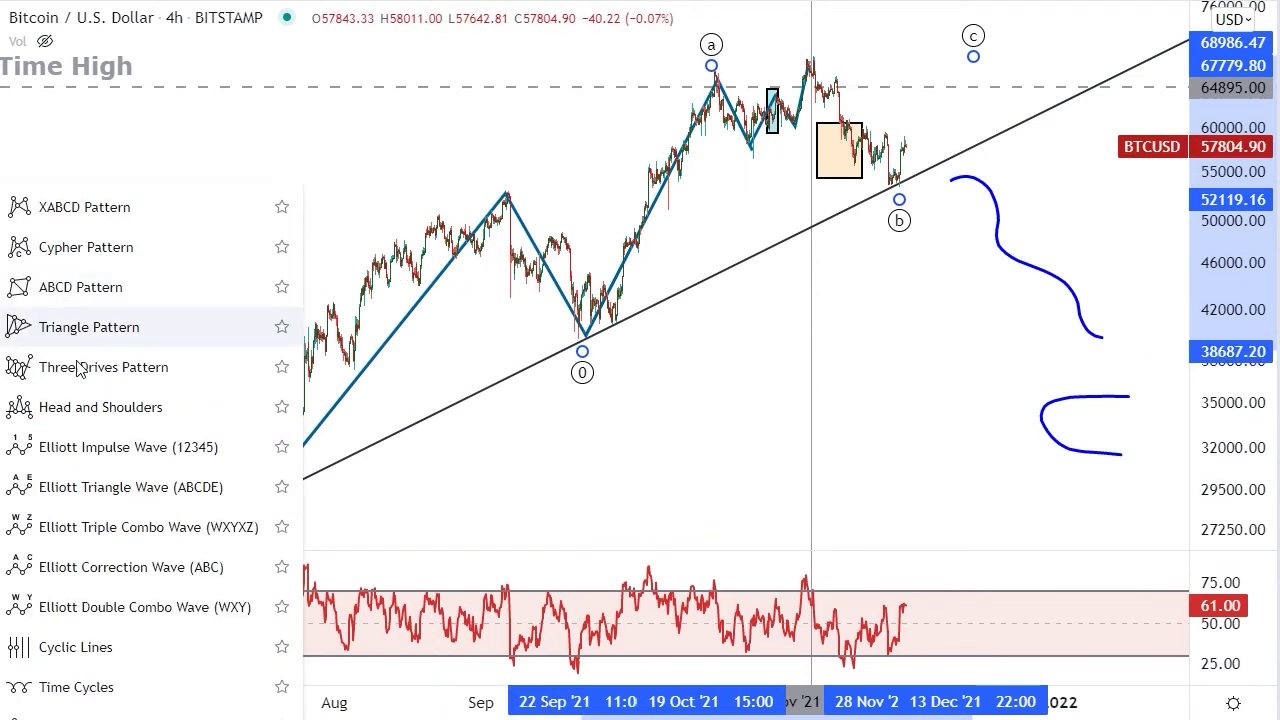
left_click(127, 607)
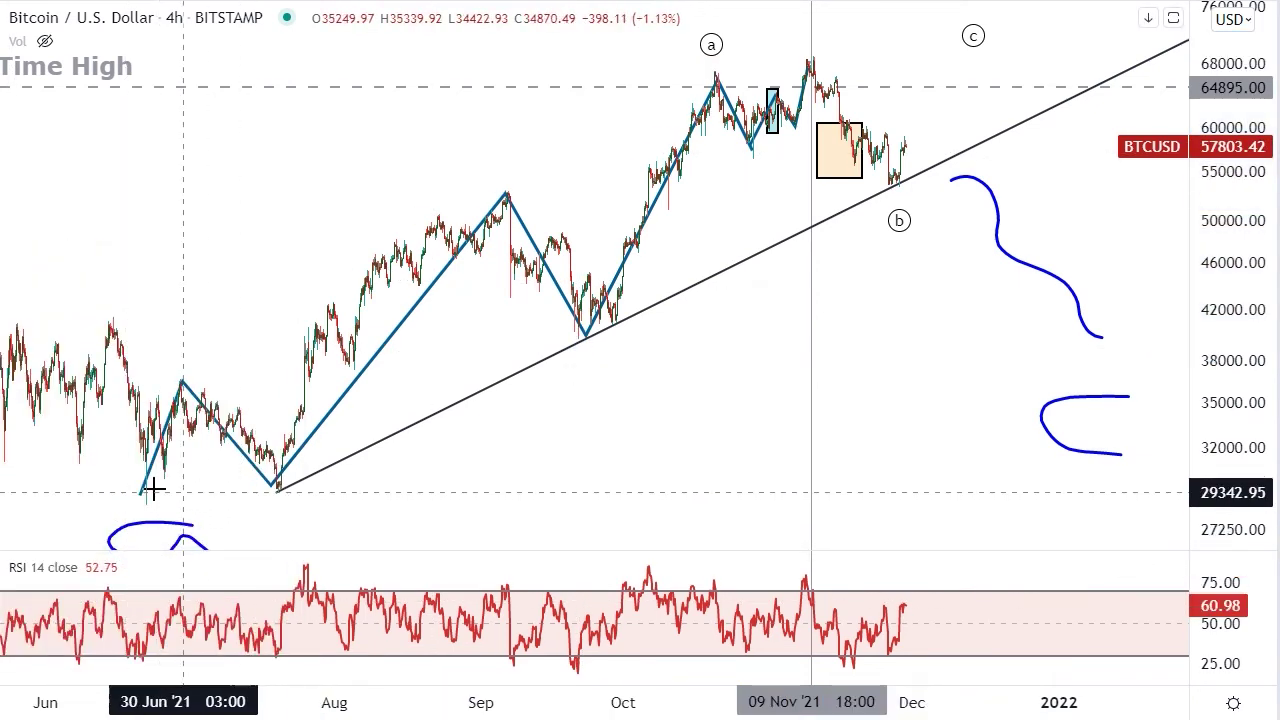
left_click(143, 503)
left_click(506, 176)
left_click(594, 350)
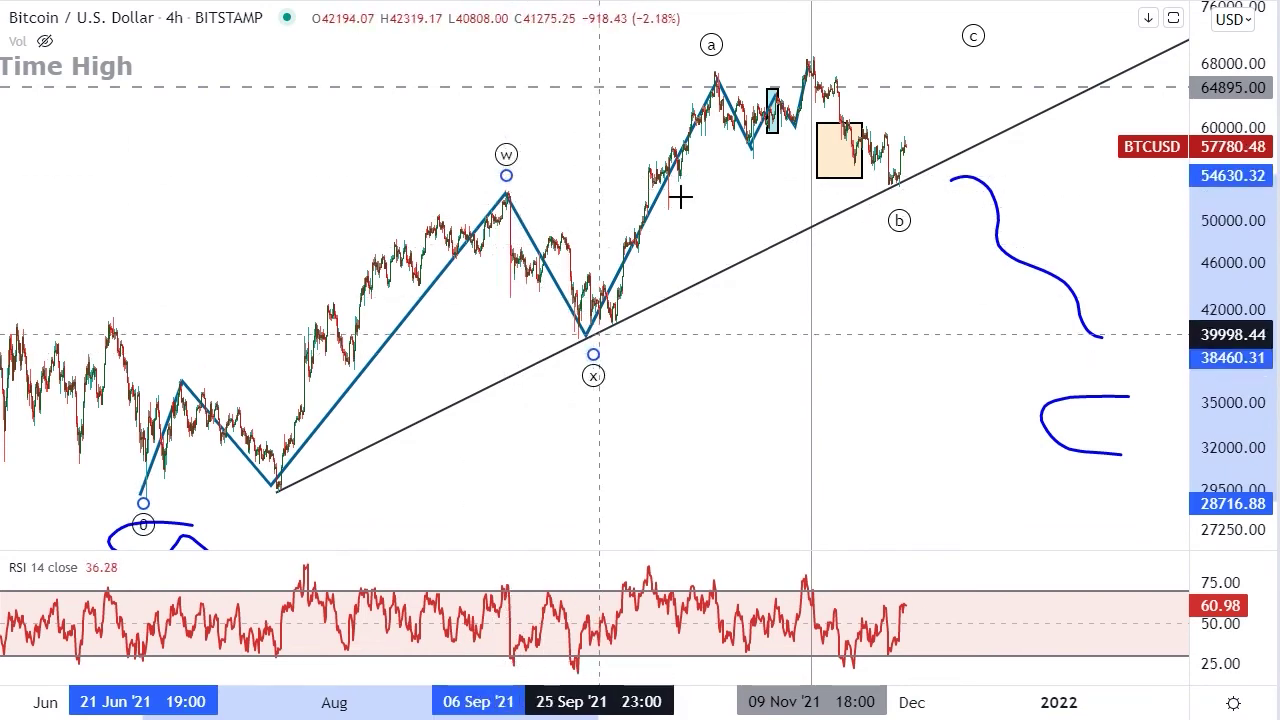
left_click(981, 40)
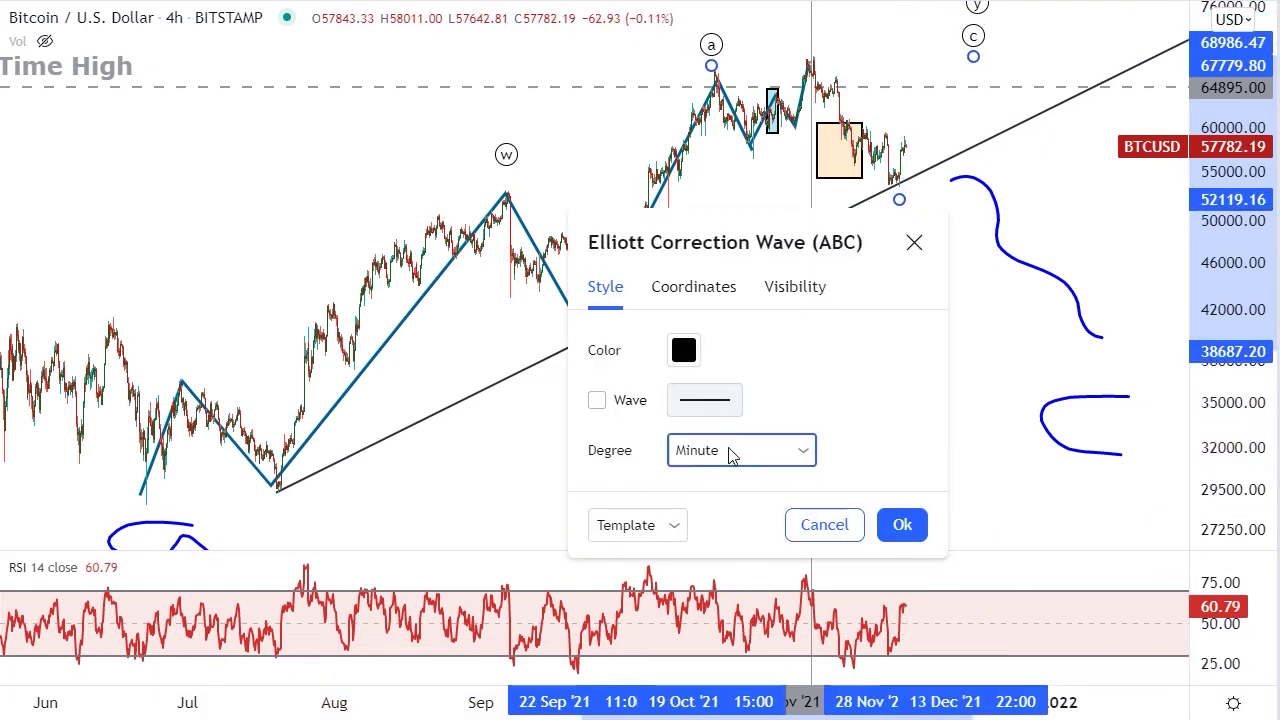
Set the Elliott Correction Wave's degree to Minuette
left_click(729, 451)
left_click(738, 653)
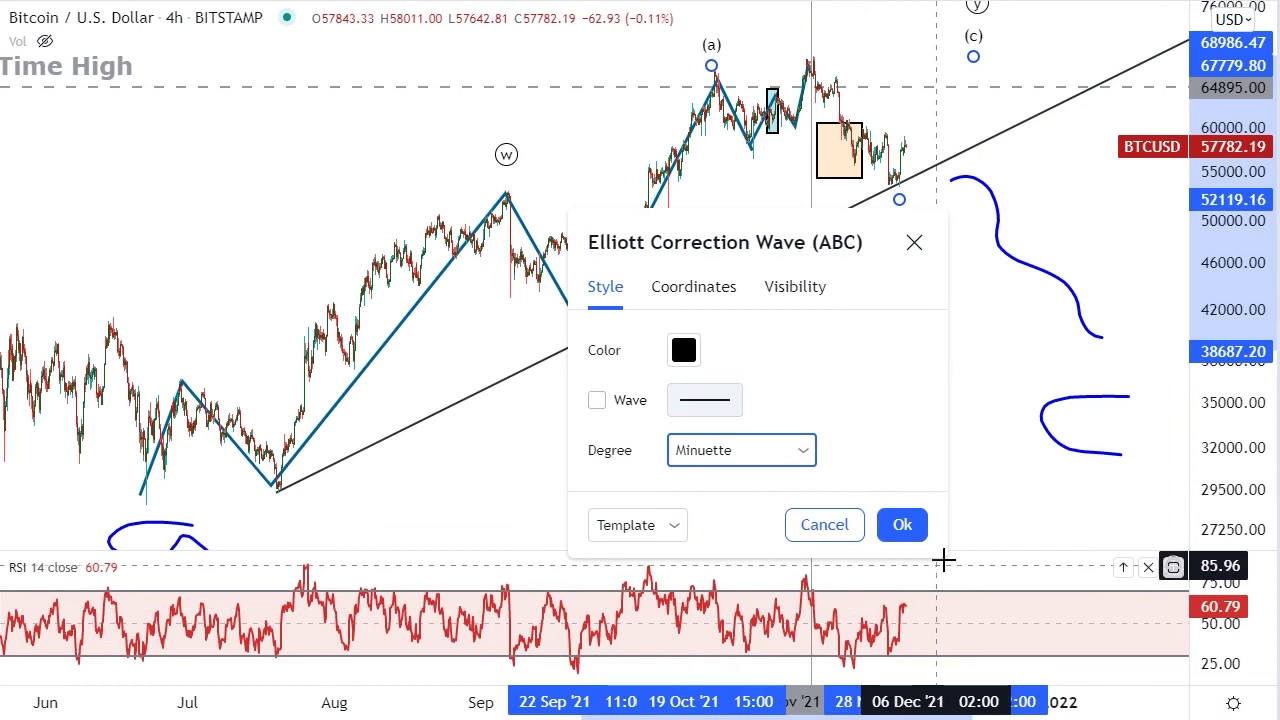
left_click(902, 524)
Delete the handwritten falling curve and the handwritten "a" below the June low, keeping the circled y label in view
left_click(1042, 264)
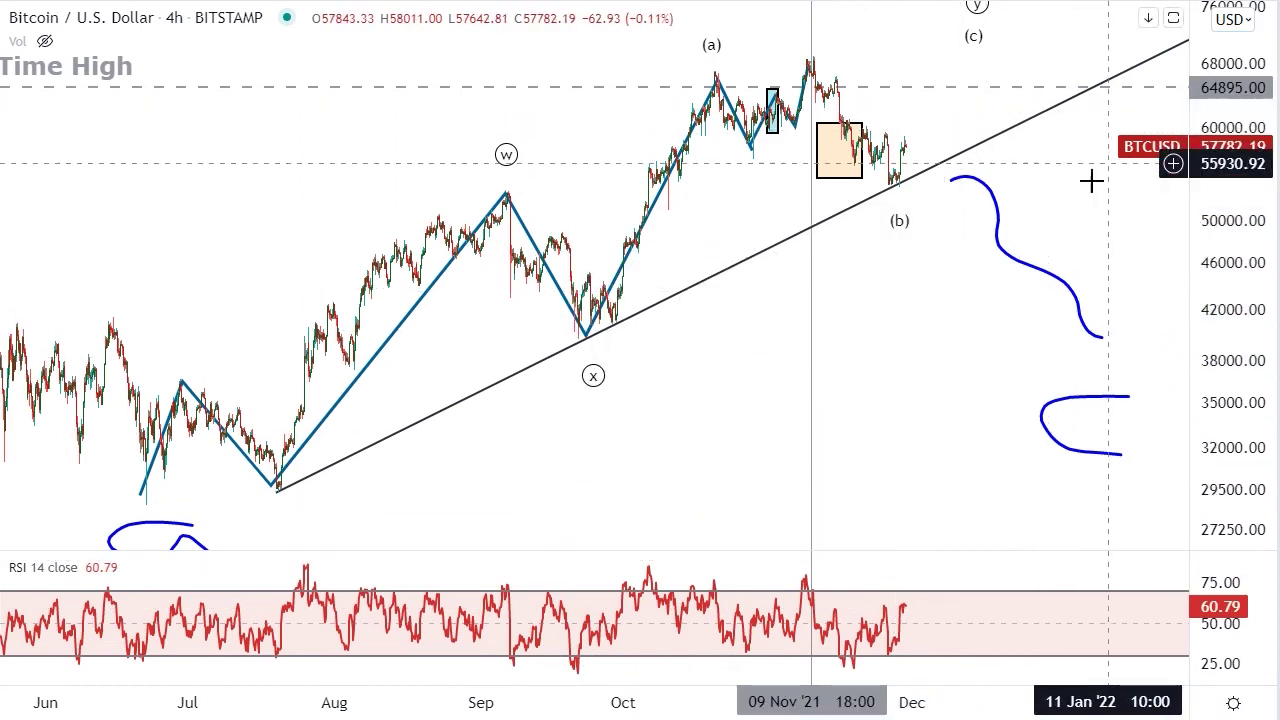
key("Delete")
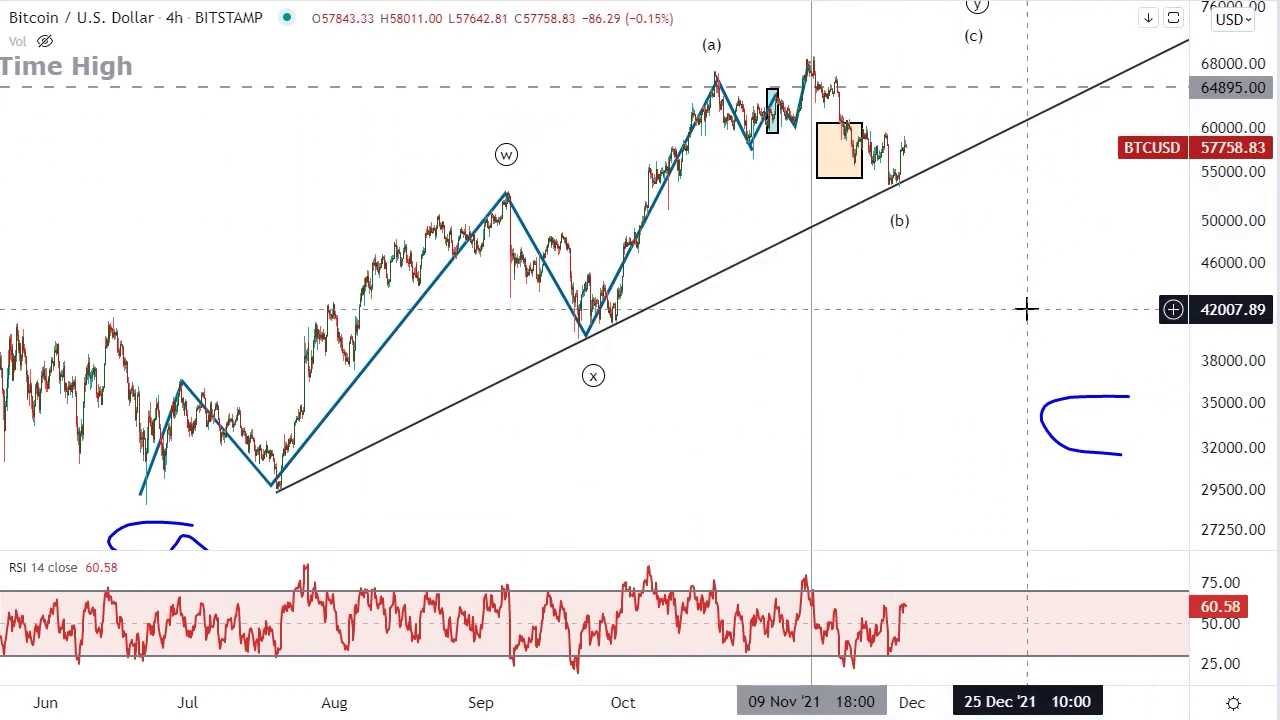
left_click_drag(1228, 93, 1228, 102)
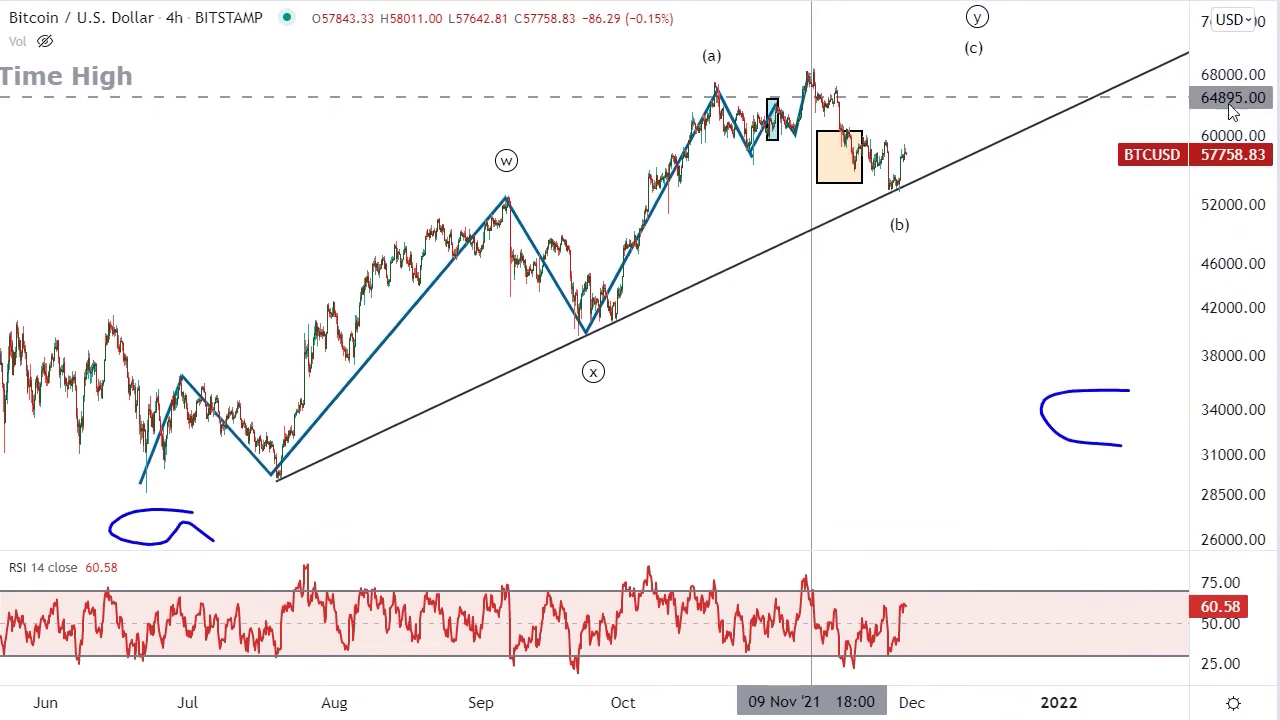
left_click_drag(1027, 290, 1011, 335)
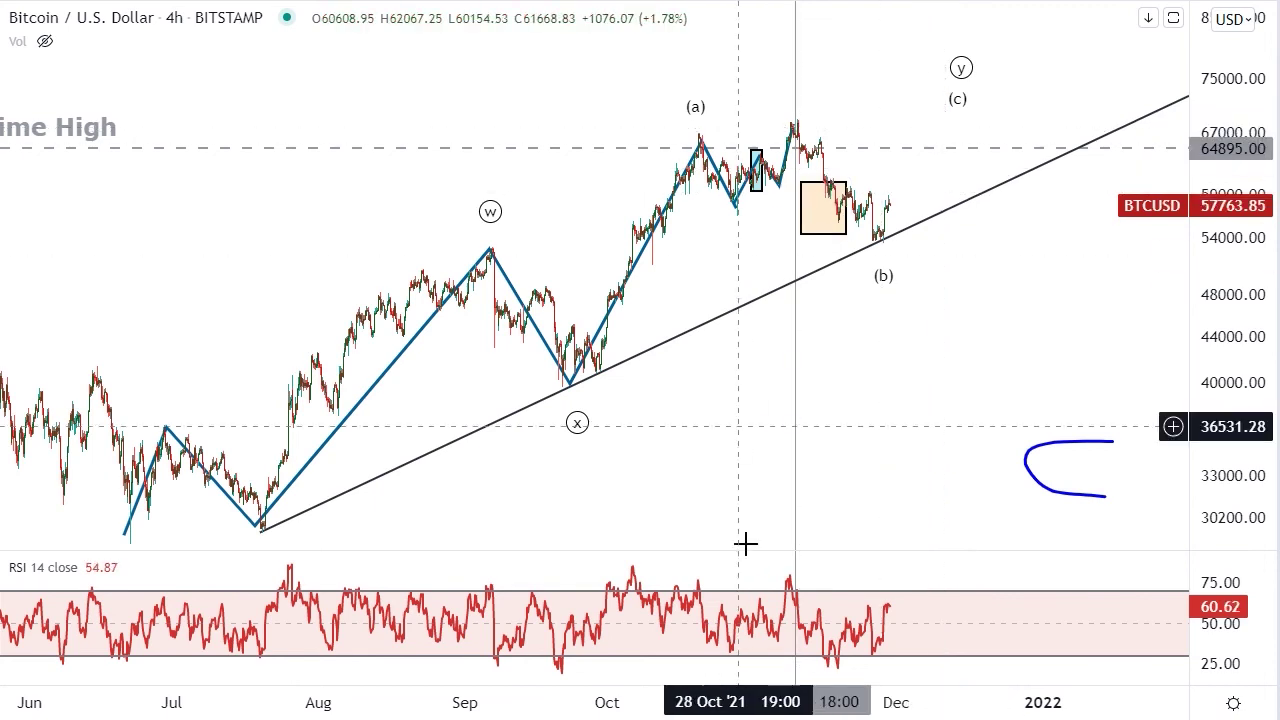
Draw a freehand curve from the current price up past label (c) and down to about 36,500 in January 2022, and delete it
mouse_move(906, 197)
left_mouse_down()
mouse_move(957, 104)
mouse_move(997, 106)
mouse_move(1048, 198)
mouse_move(1080, 427)
left_mouse_up()
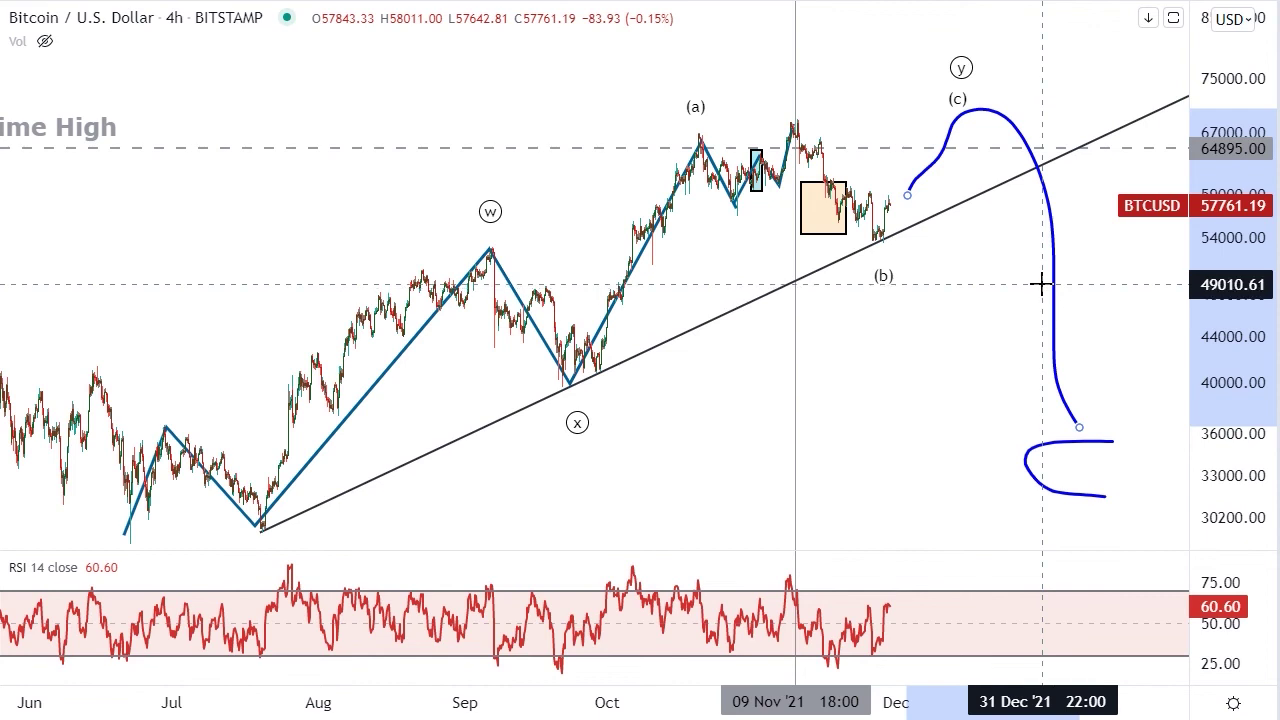
key("Delete")
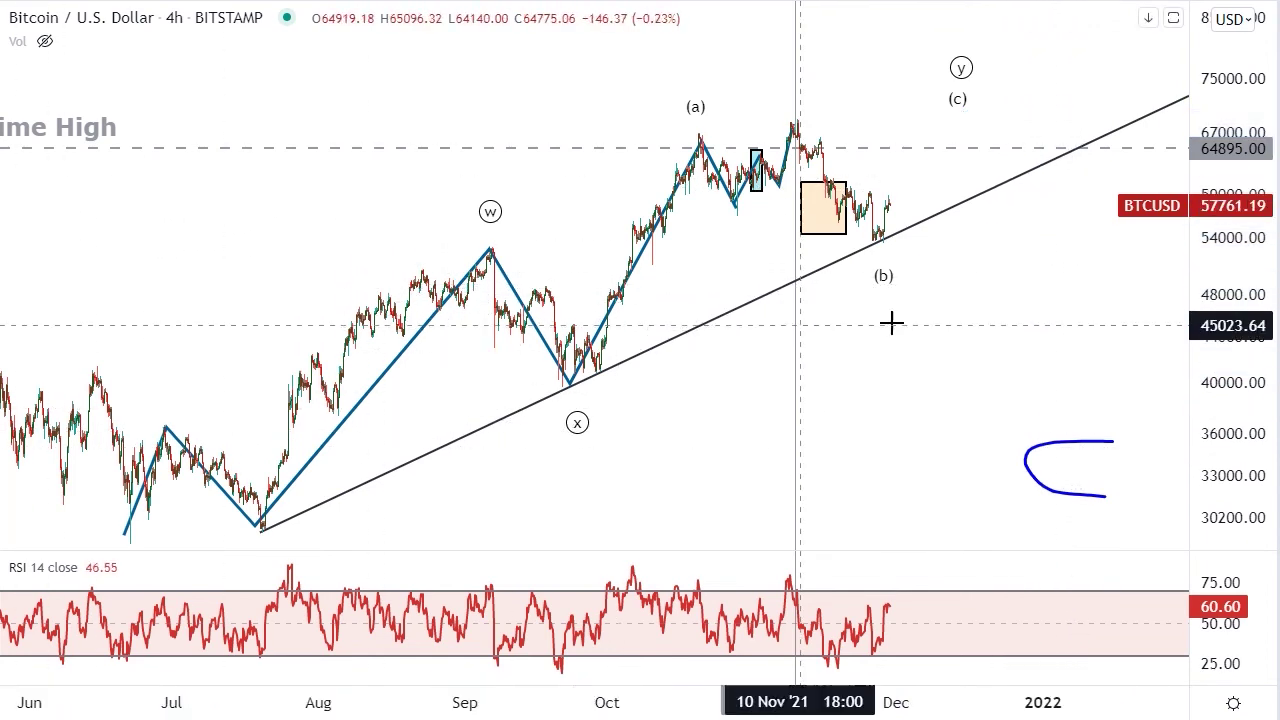
Place a "Text" label at about 45,775 in January 2022 and draw a falling freehand curve from the current price to about 36,300
left_click(1044, 317)
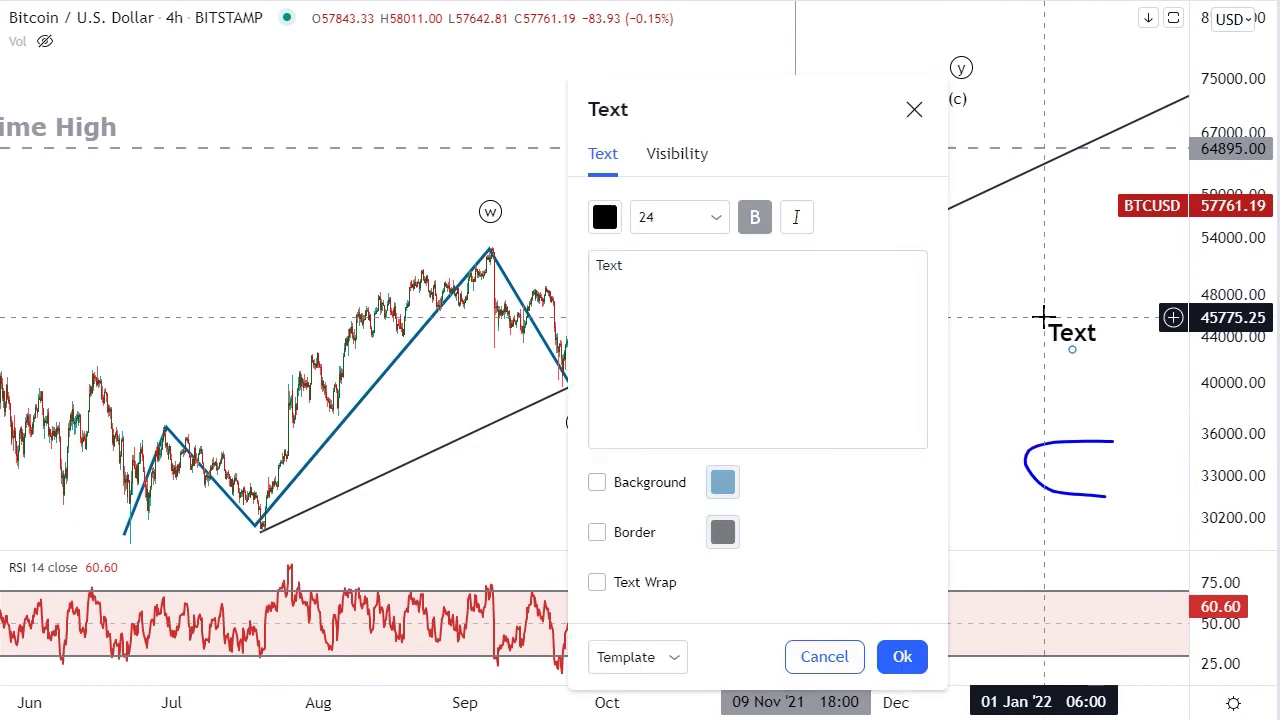
left_click(902, 656)
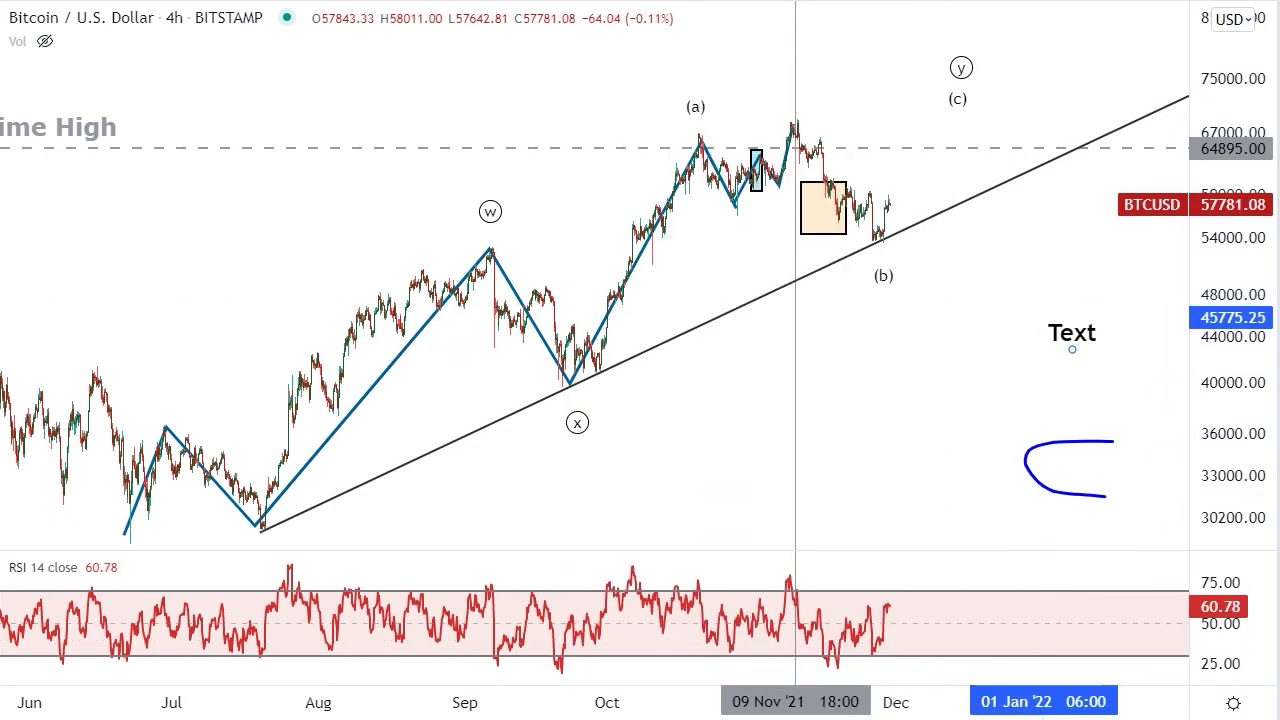
left_click_drag(903, 207, 1069, 430)
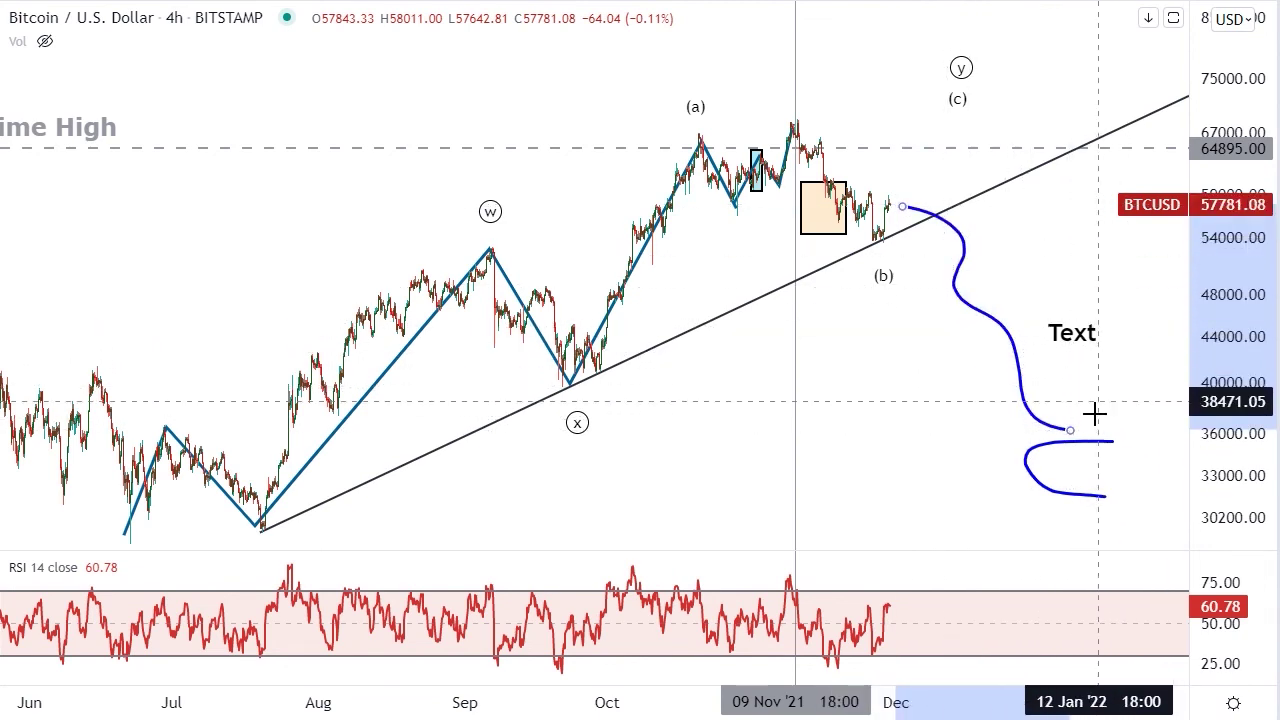
Delete the circled w, x and y wave labels from the chart
left_click(137, 214)
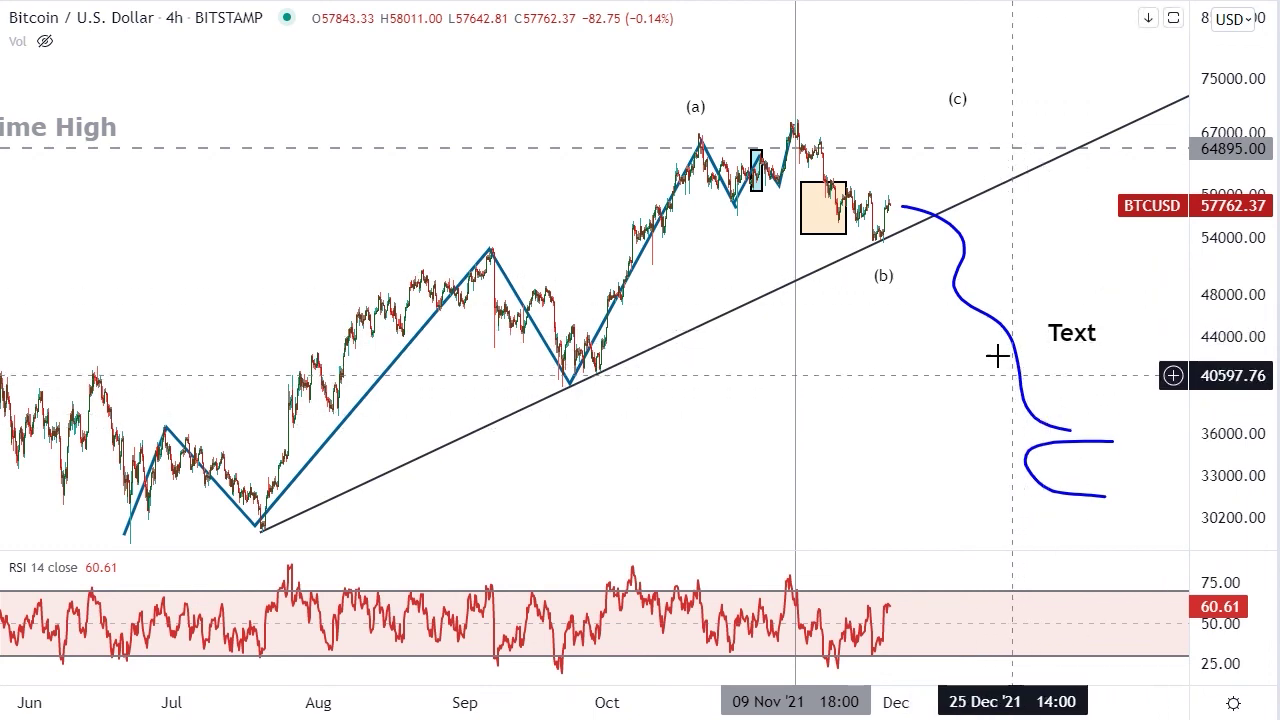
left_click(958, 246)
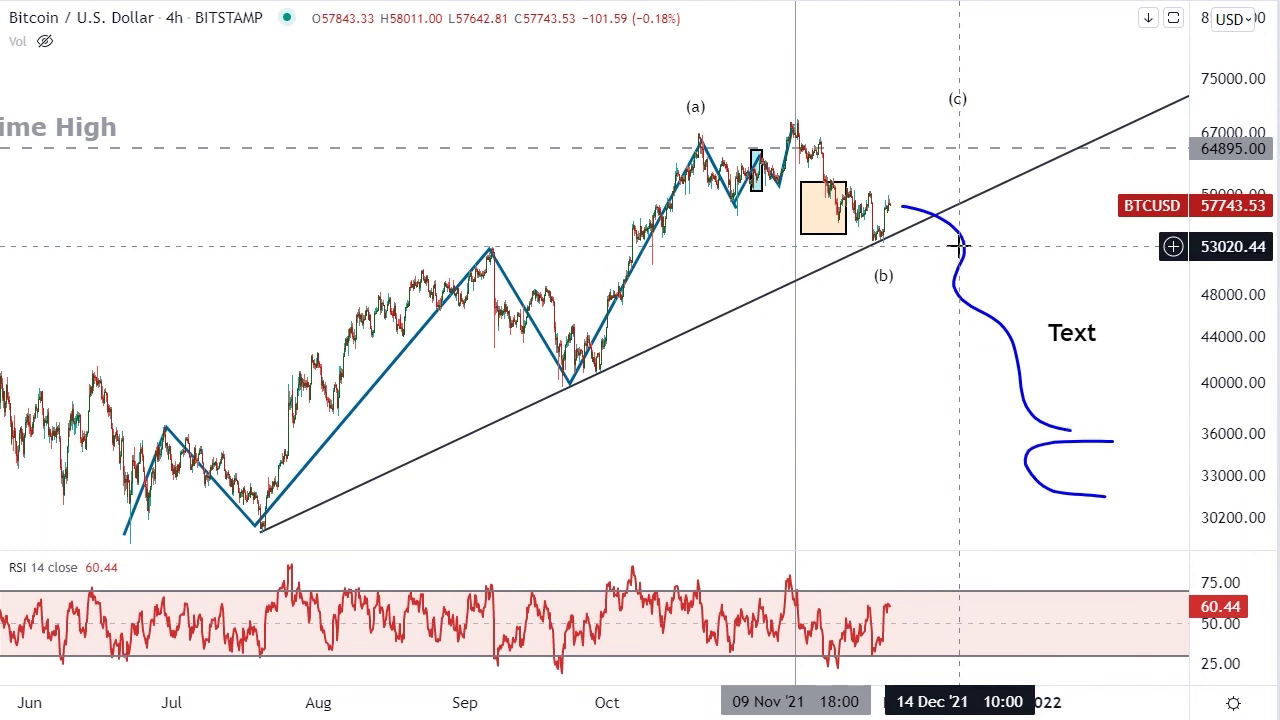